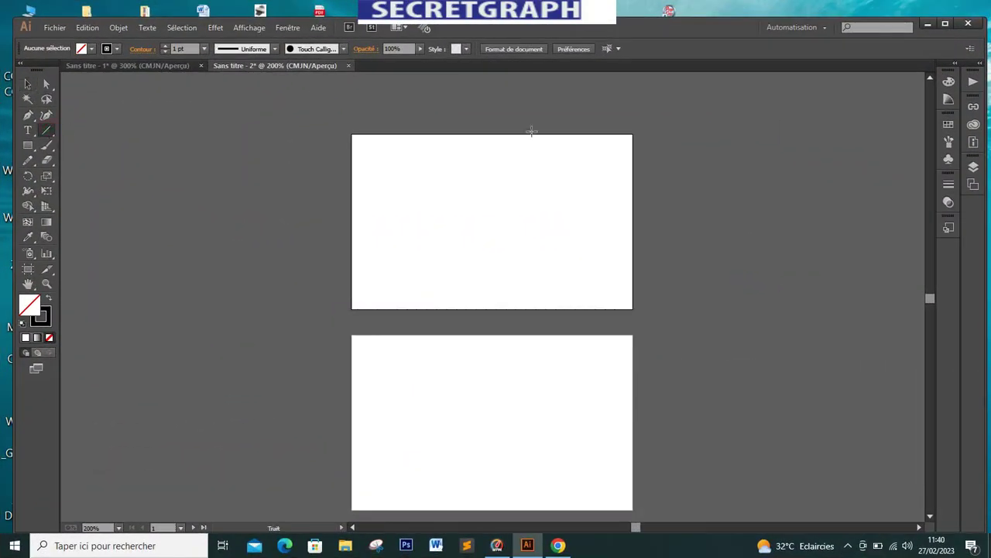
Draw a diagonal line across the cards, plus a pasted-in-front copy nudged slightly right
drag(540, 114, 431, 308)
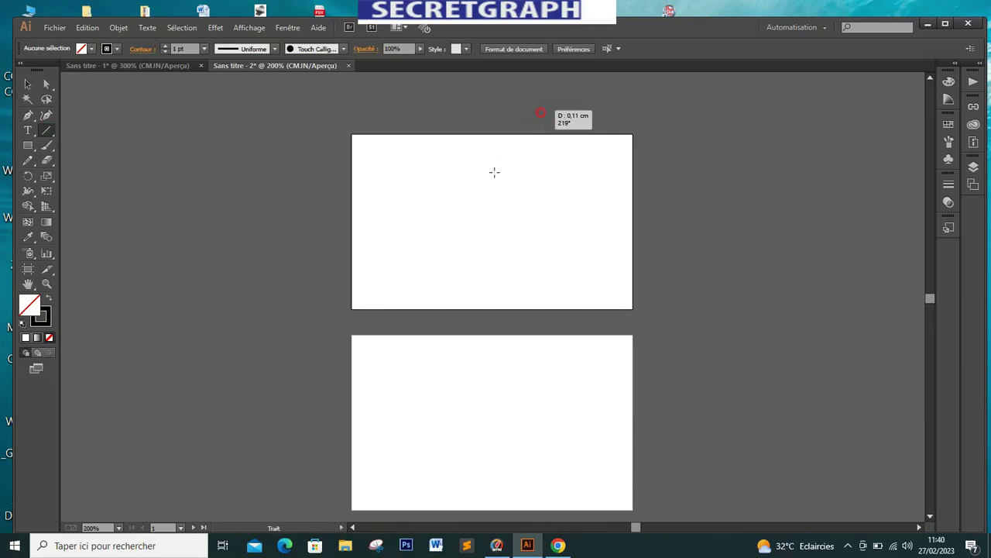
drag(431, 308, 427, 343)
click(88, 27)
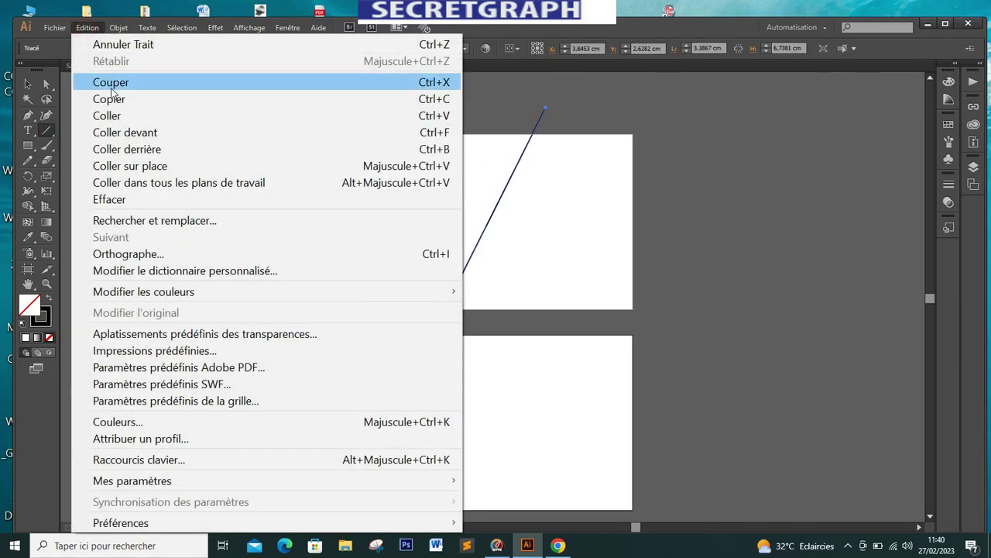
click(121, 100)
click(90, 29)
click(123, 146)
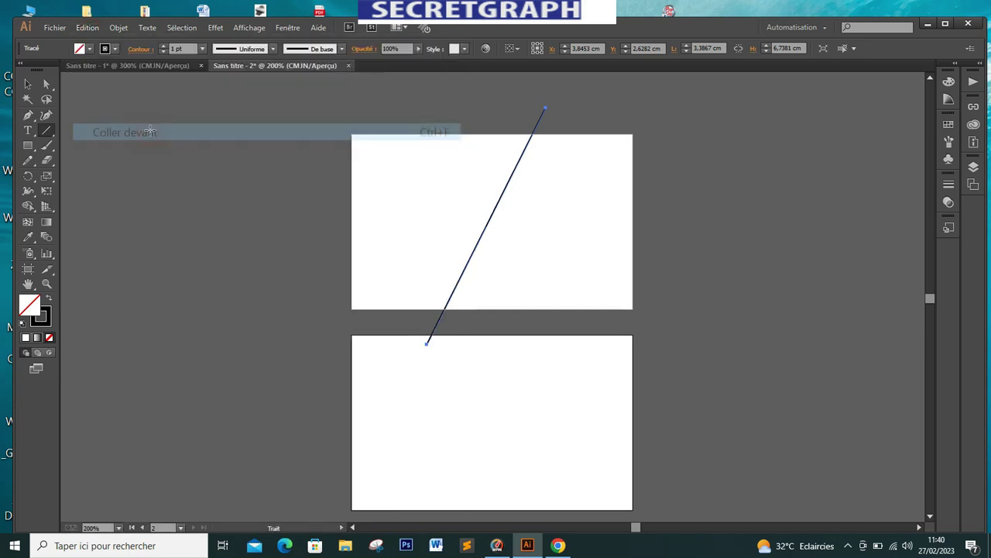
click(28, 83)
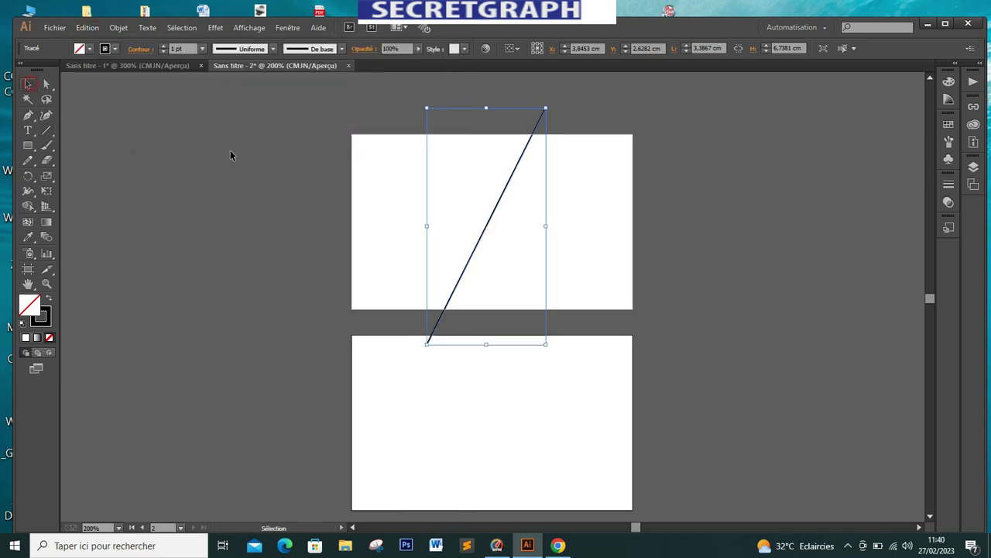
drag(479, 242, 490, 242)
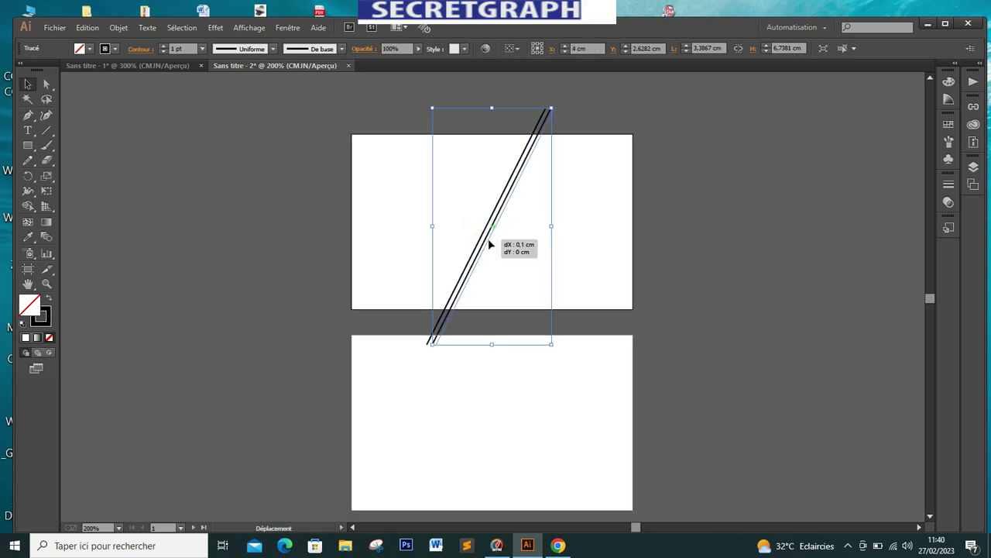
click(602, 233)
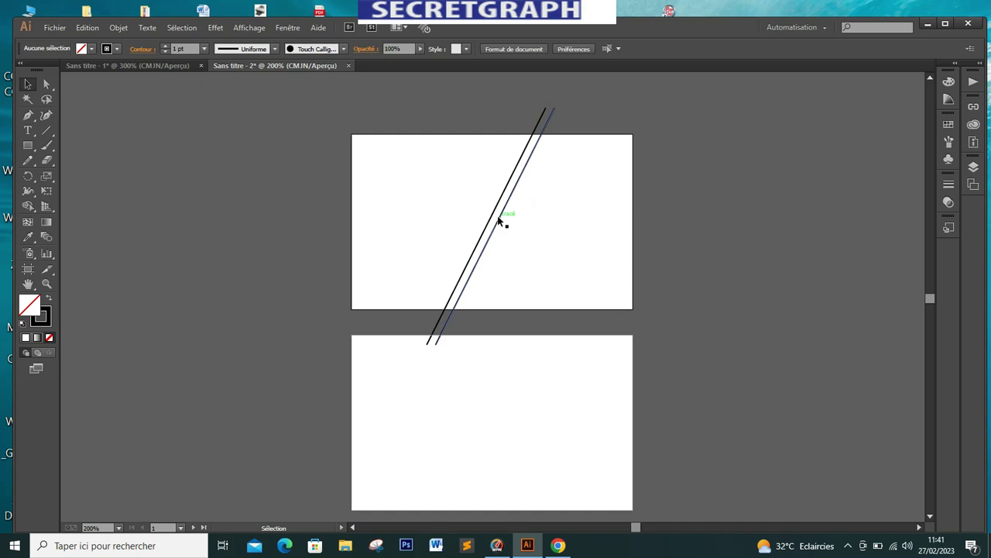
Reflect a copy of the parallel line pair to form a double-lined X
click(497, 224)
right_click(498, 229)
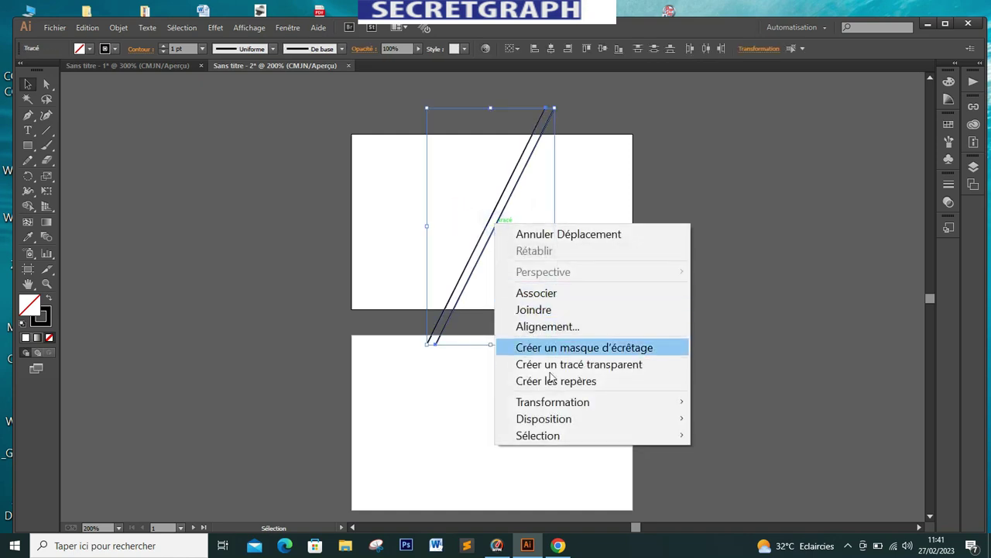
mouse_move(552, 401)
click(296, 456)
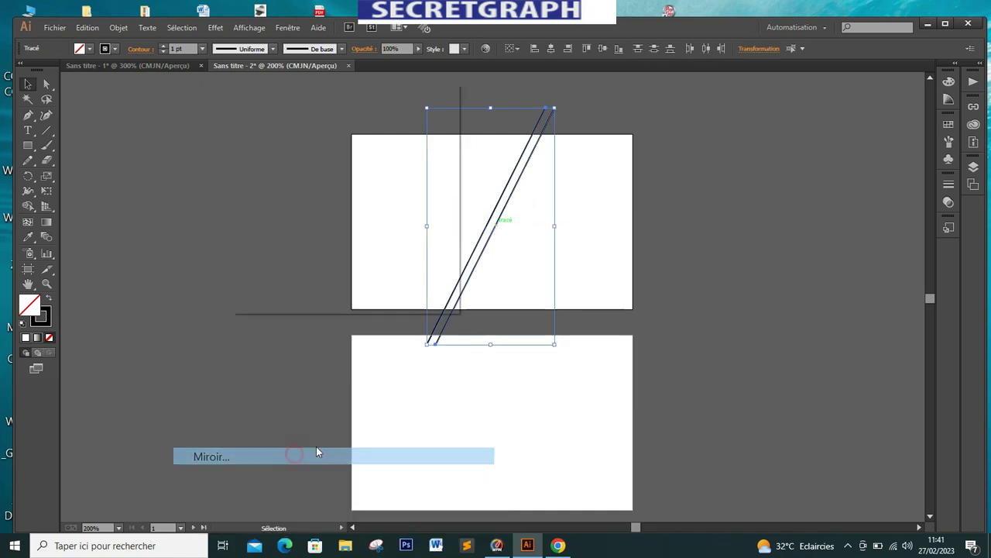
click(283, 282)
click(726, 252)
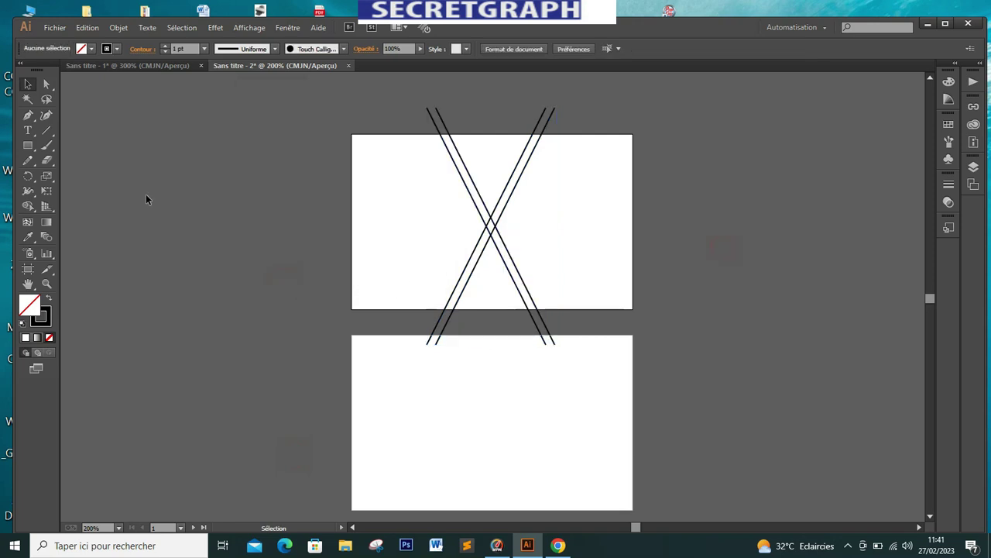
click(46, 130)
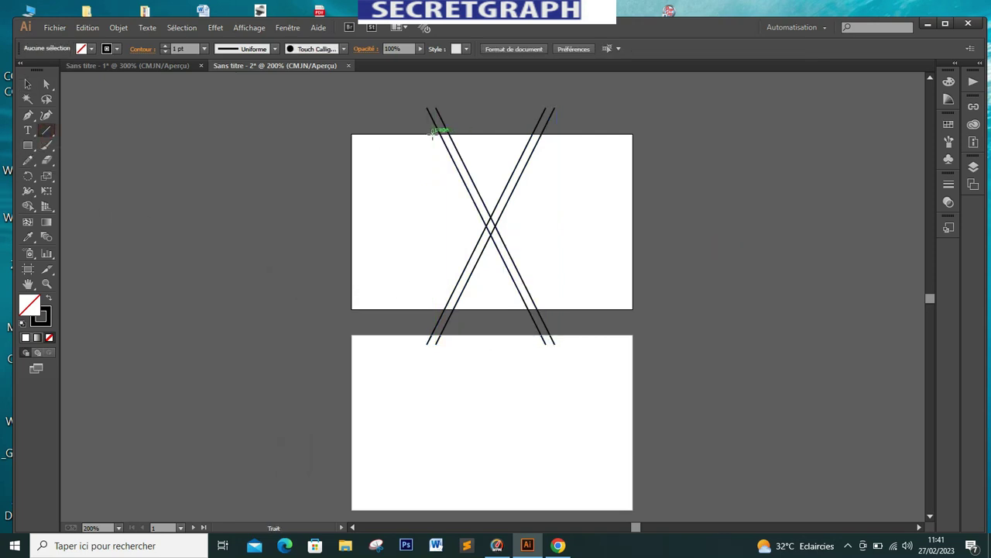
Draw lines along the top card's top and bottom edges and split the lines with Shape Builder
drag(436, 134, 587, 133)
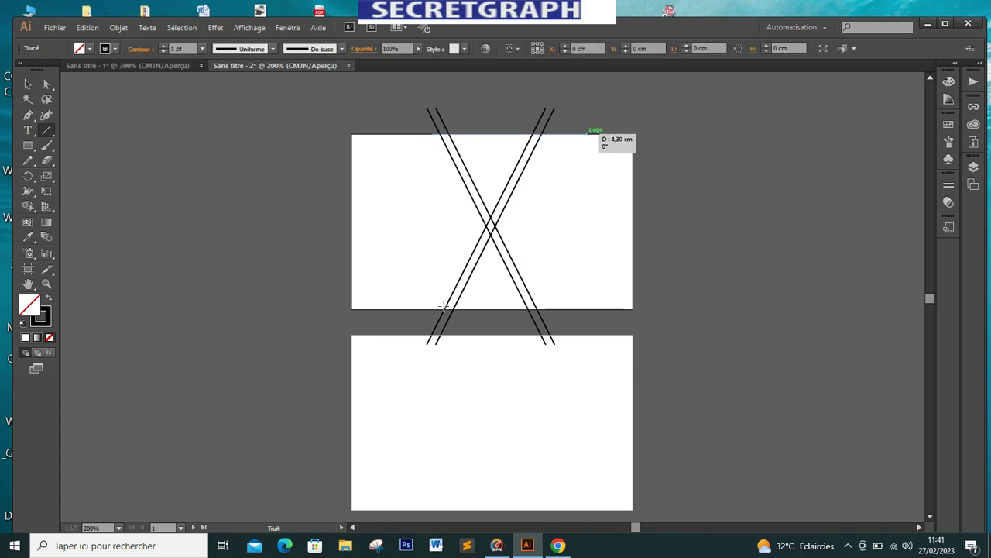
drag(436, 308, 560, 308)
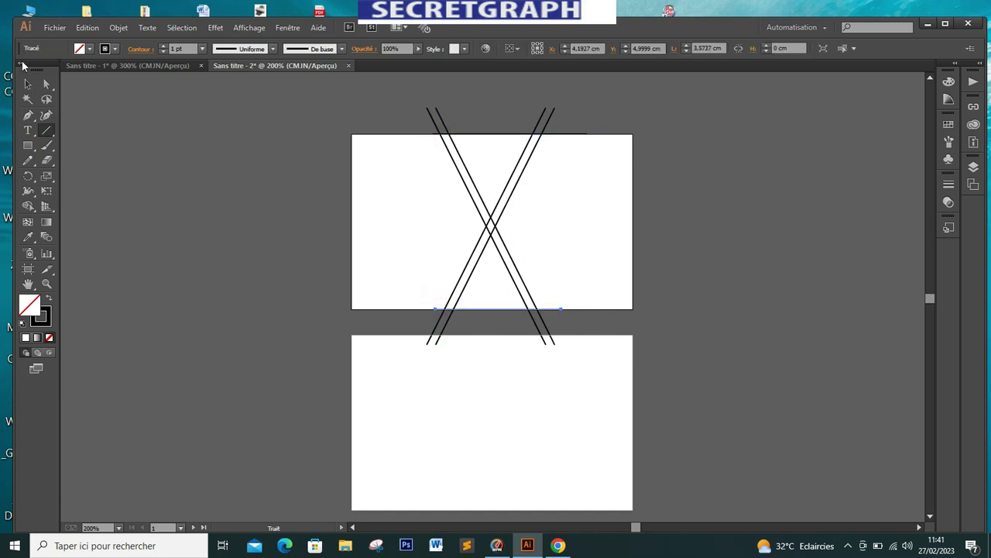
key(ctrl+a)
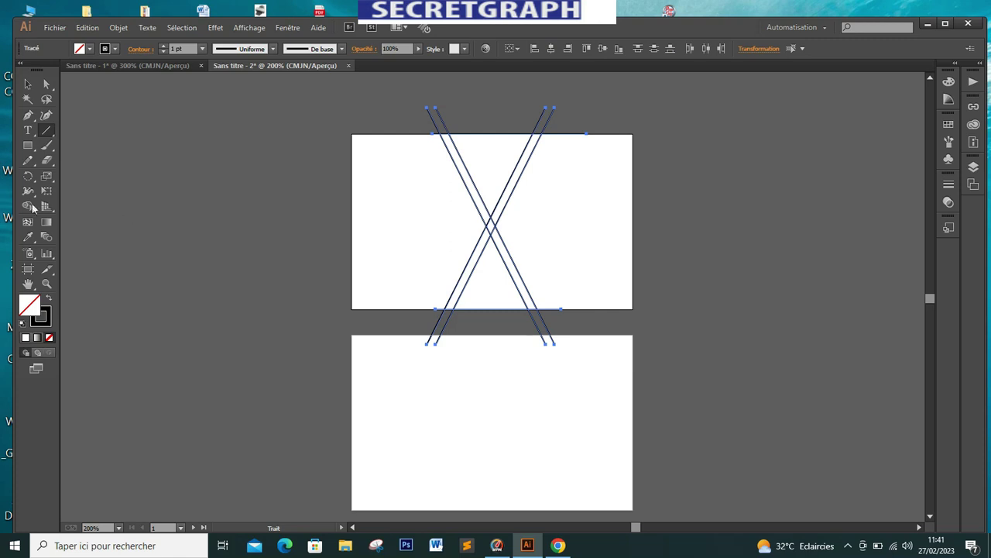
click(31, 208)
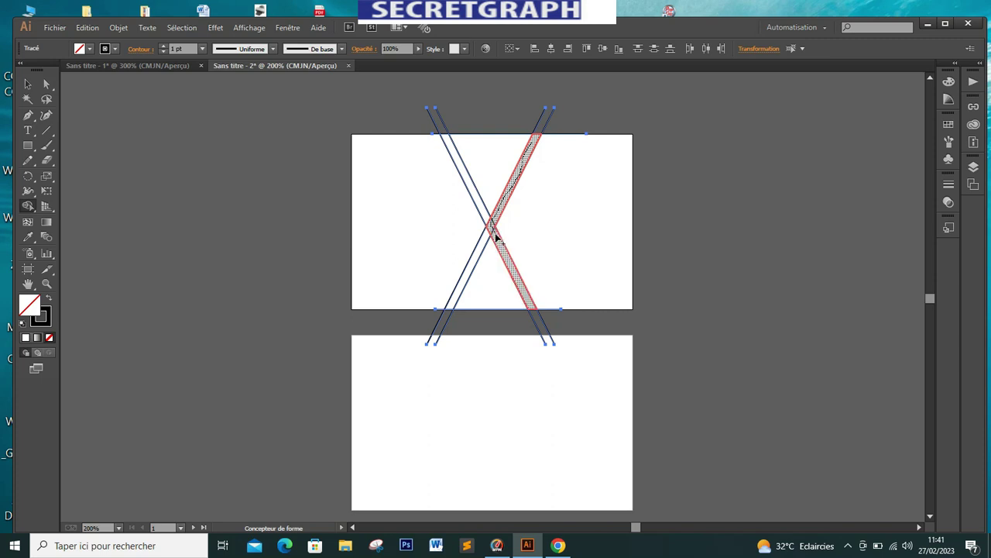
drag(492, 228, 495, 232)
click(27, 82)
Delete the upper-left diagonal piece and the line ends sticking out above the card
key(ctrl+a)
click(496, 157)
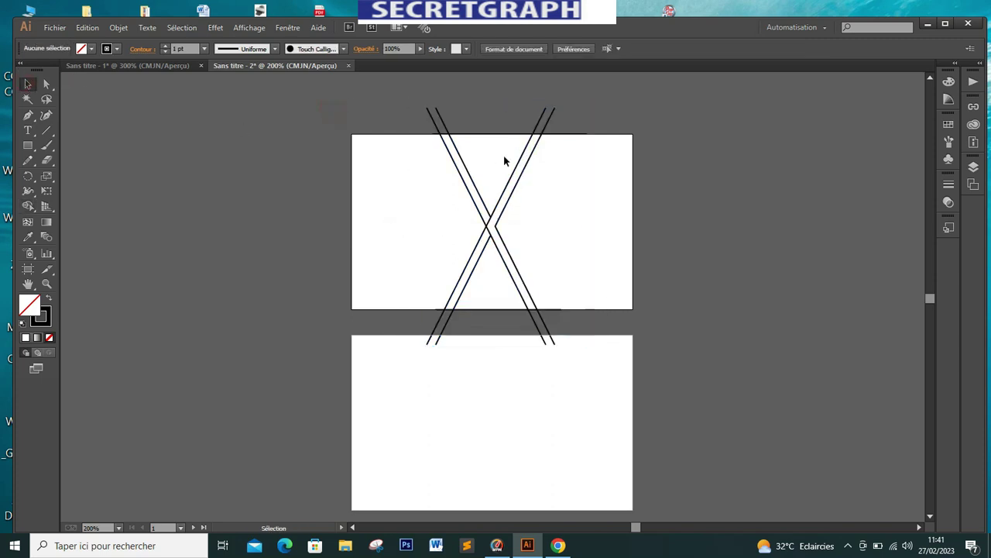
click(443, 177)
key(Delete)
drag(525, 107, 582, 129)
key(Delete)
Delete the lower-left diagonals and line ends between the cards, then shift the chevron right
key(Delete)
drag(421, 221, 473, 306)
key(Delete)
drag(551, 316, 548, 341)
key(Delete)
drag(428, 275, 475, 317)
key(Delete)
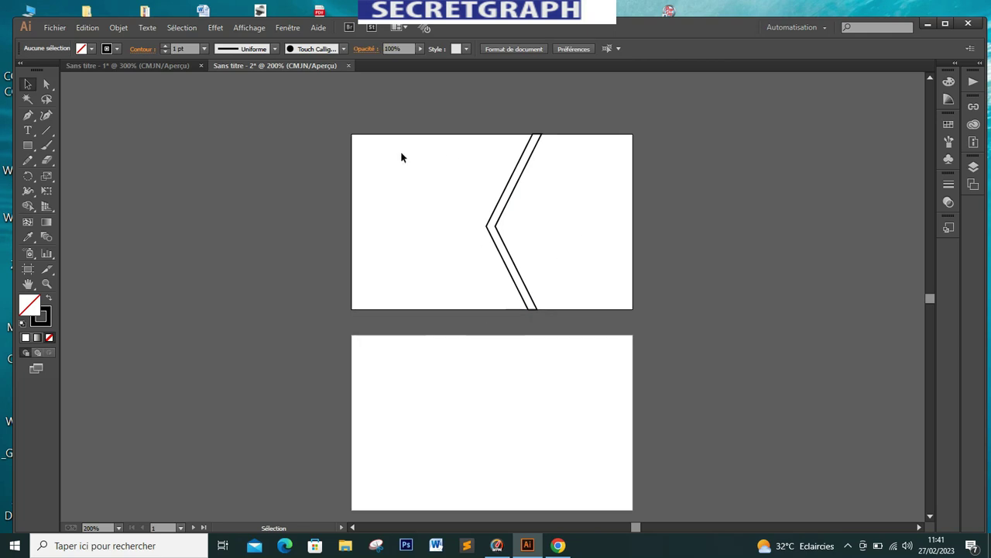
drag(498, 230, 519, 233)
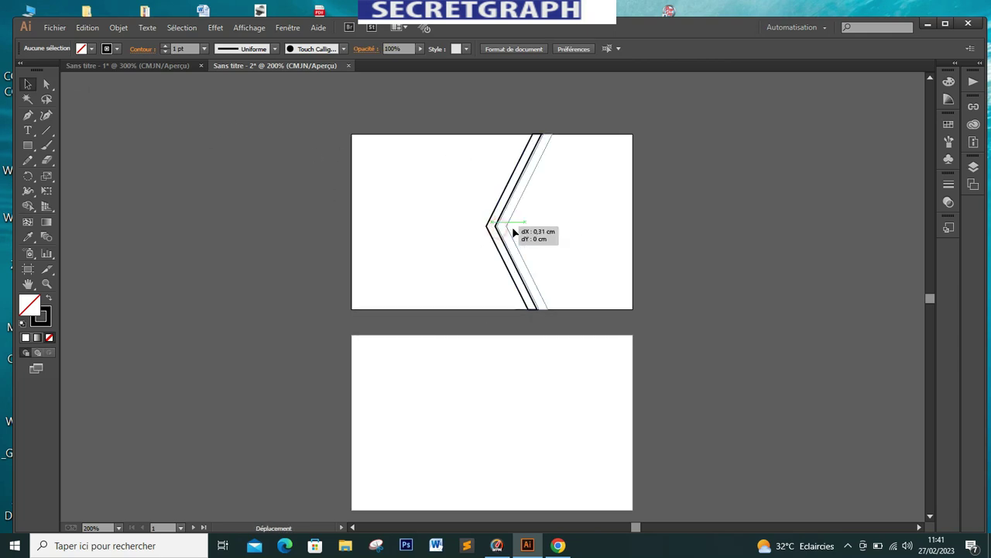
Undo the chevron move and add a pasted-in-front chevron copy shifted 0.47 cm right
key(ctrl+z)
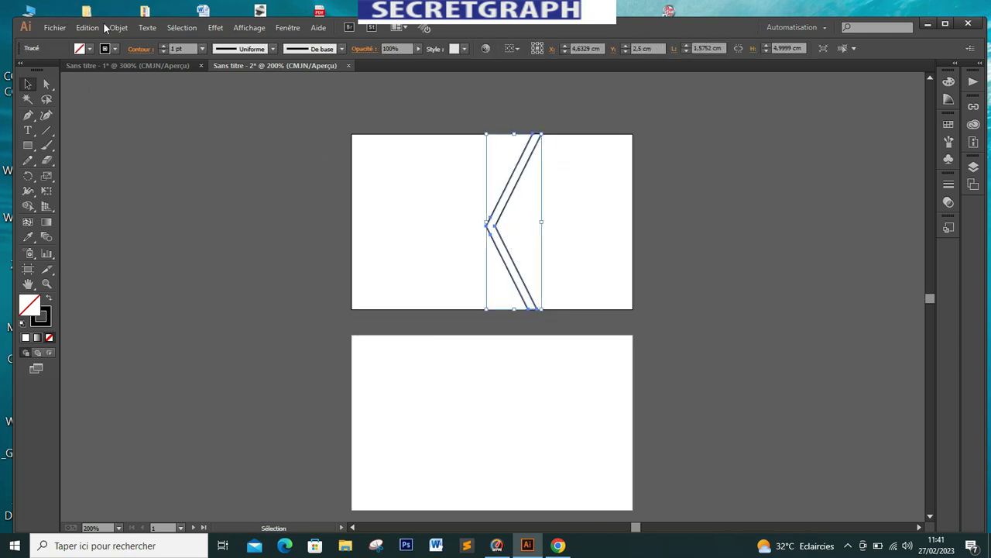
click(87, 27)
click(113, 99)
click(87, 27)
click(137, 132)
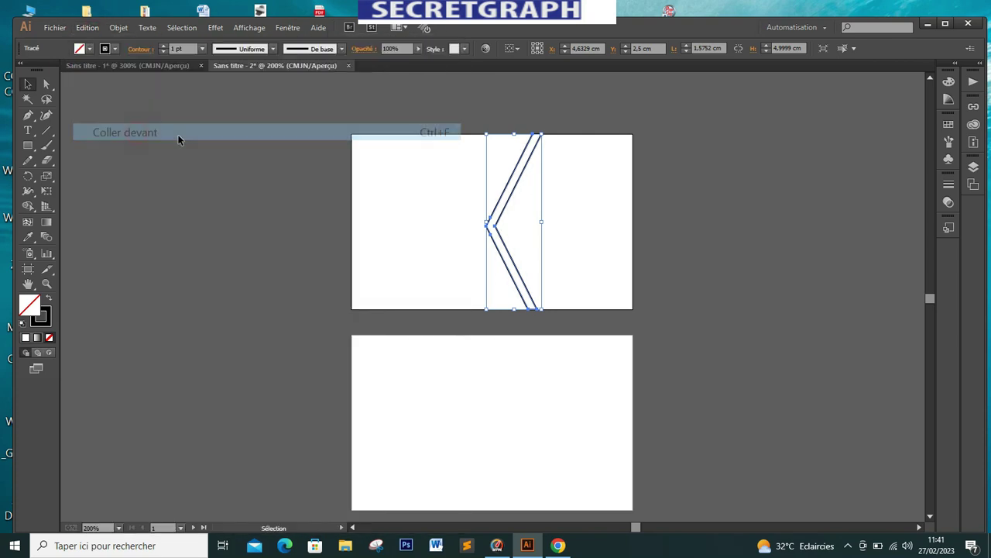
drag(501, 223, 520, 223)
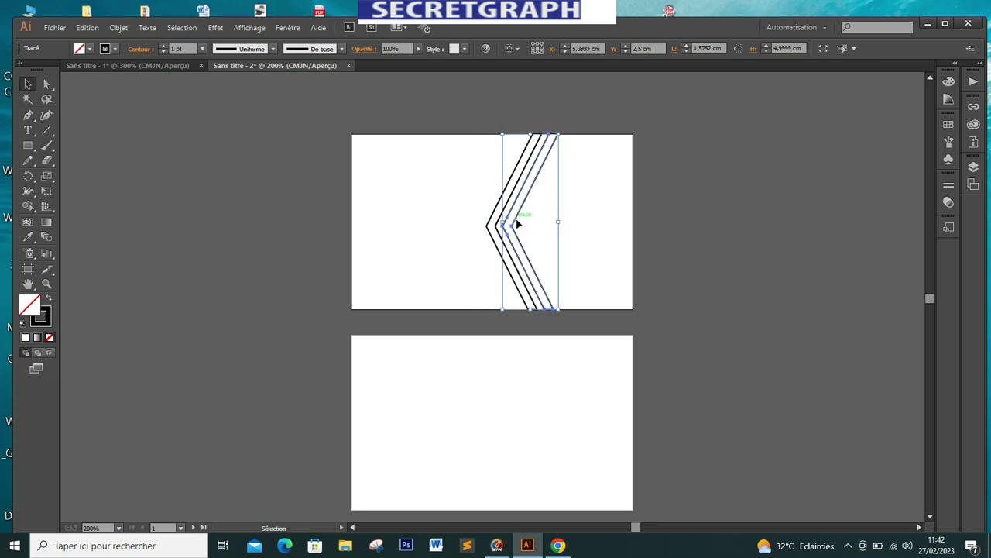
click(740, 222)
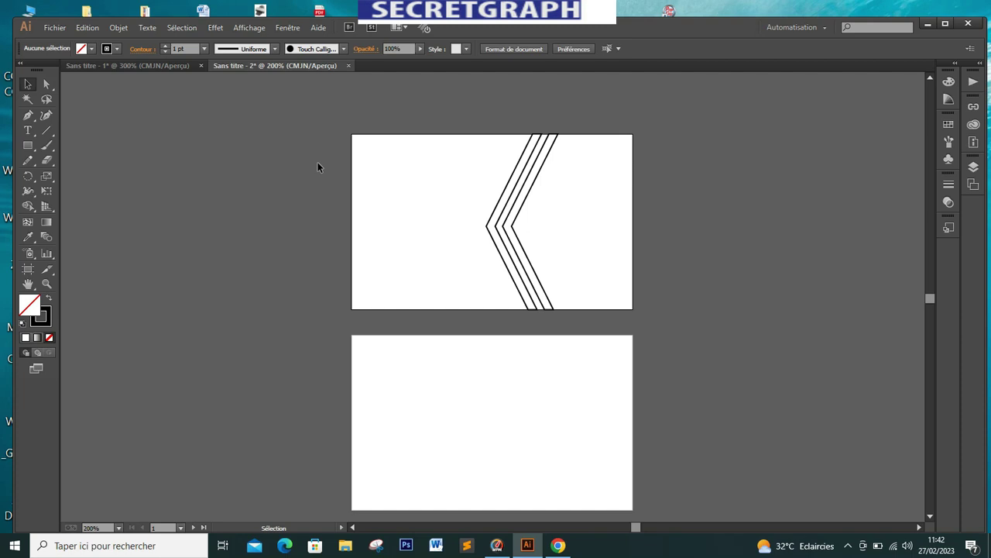
Duplicate the rightmost chevron path a little further to the right
click(46, 132)
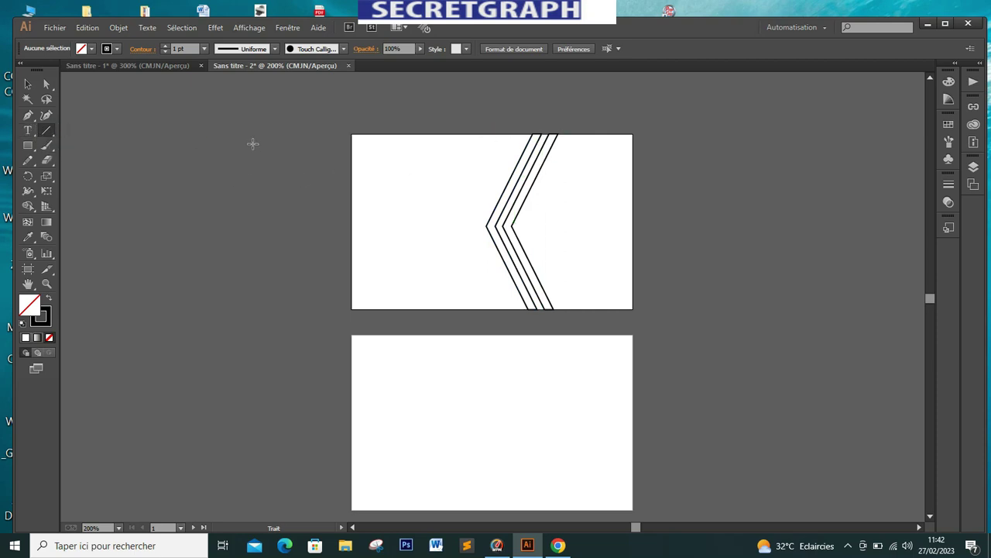
click(27, 84)
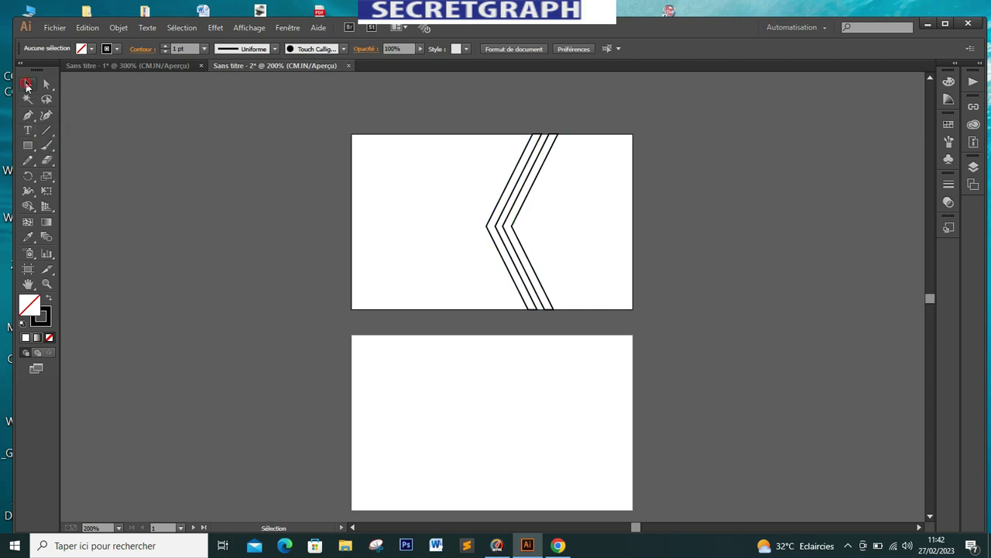
click(539, 177)
drag(539, 178, 554, 179)
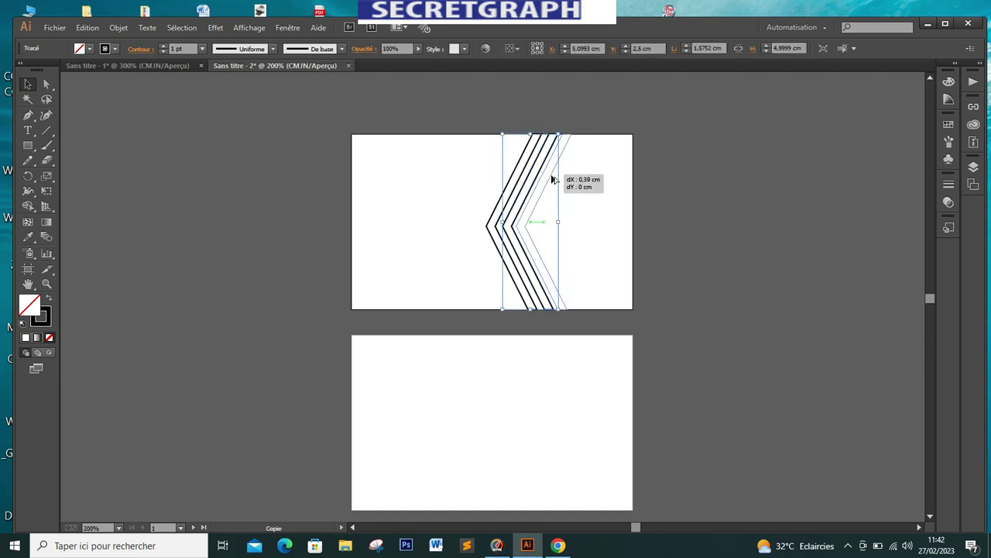
click(661, 206)
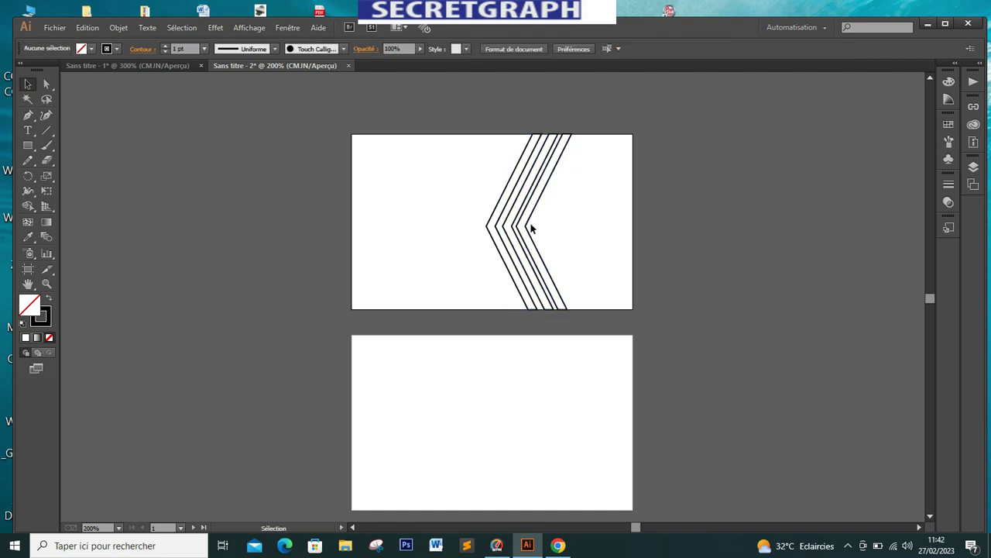
Delete the extra rightmost chevron path with Direct Selection, leaving three chevron lines
click(47, 85)
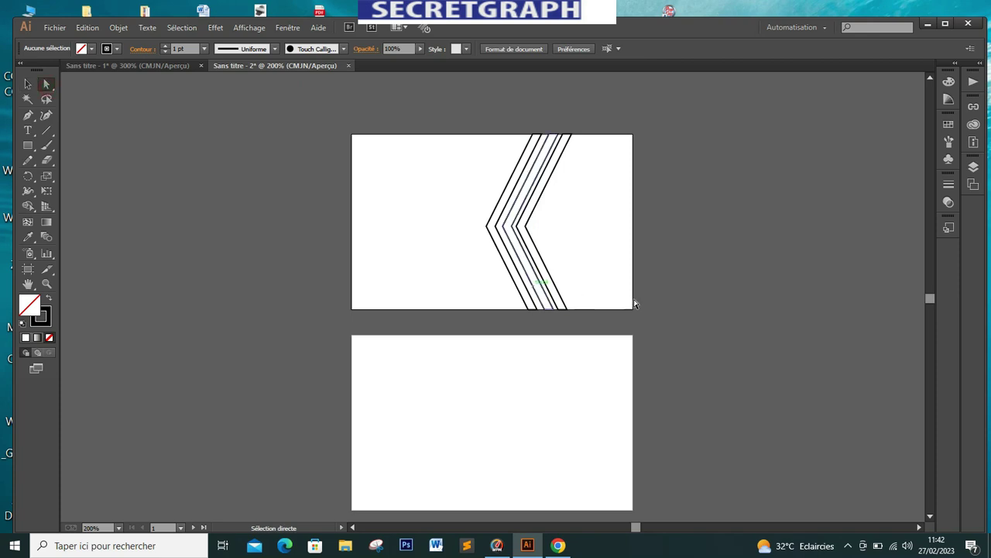
click(558, 291)
key(Delete)
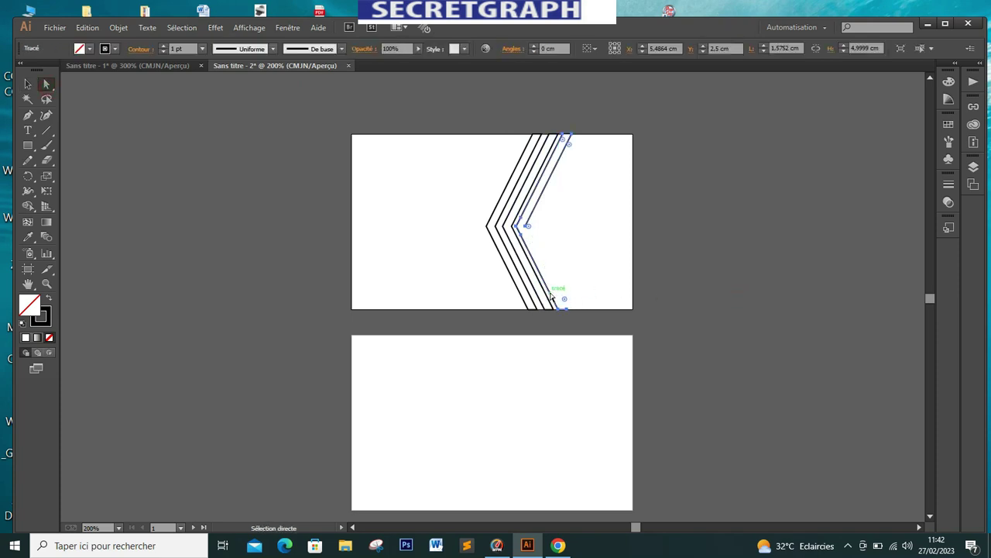
key(Delete)
key(ctrl+z)
key(ctrl+z)
click(552, 296)
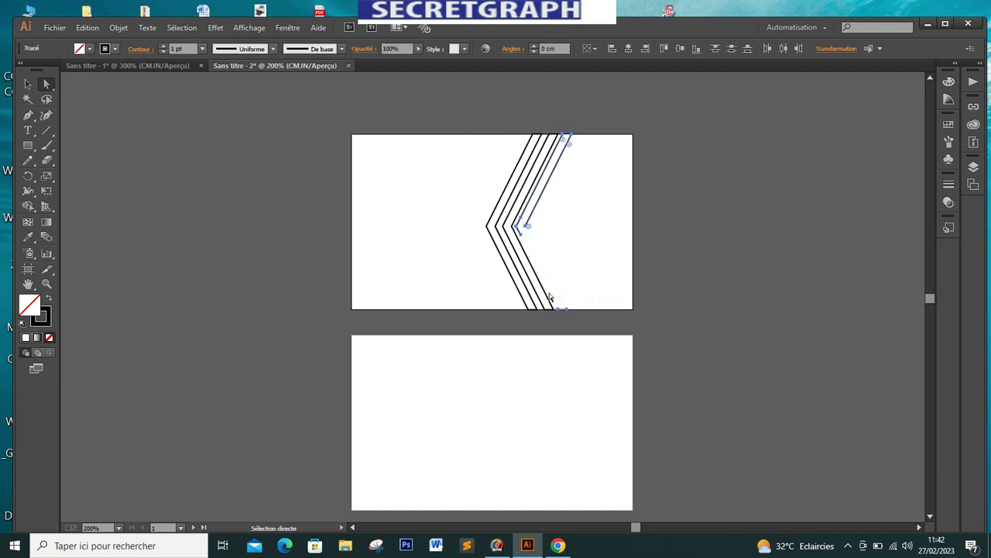
key(Delete)
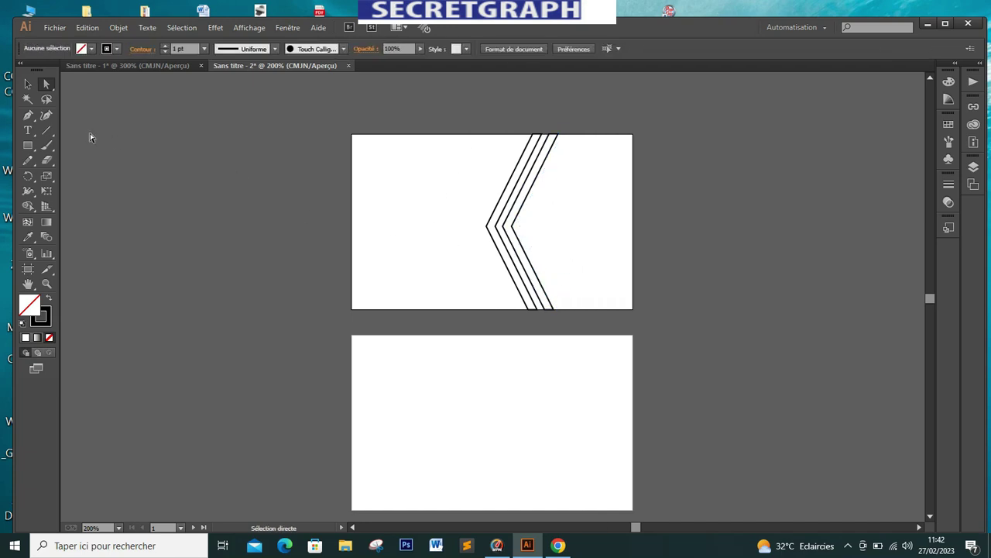
click(27, 145)
Draw a thin tall 0.141 × 2.064 cm rectangle beside the top card and fill it white
drag(683, 138, 687, 209)
click(28, 83)
click(92, 49)
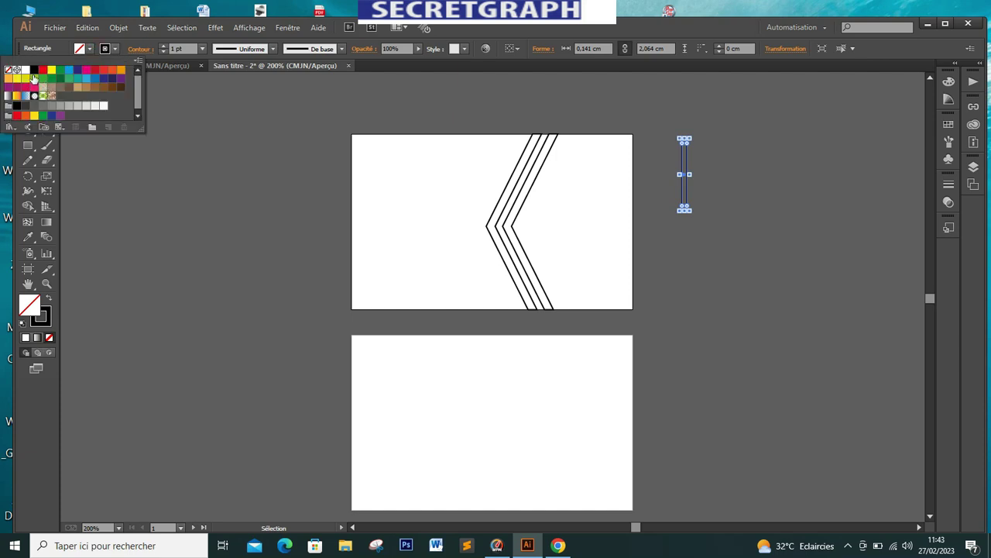
click(25, 71)
click(685, 162)
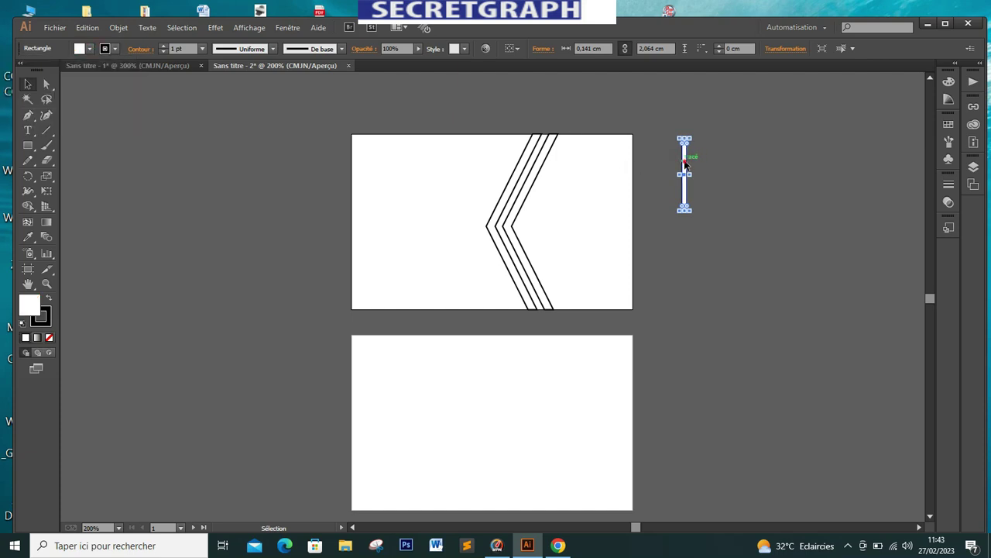
Move the white bar onto the top card and tilt it about -27° to match the chevron arm
drag(685, 163, 568, 159)
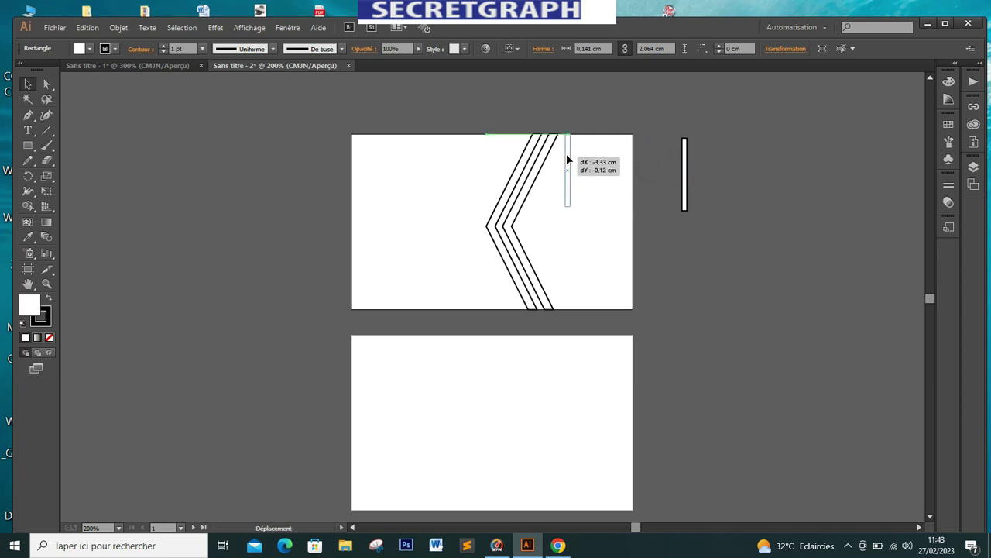
drag(568, 160, 580, 161)
drag(590, 208, 566, 217)
drag(588, 161, 562, 160)
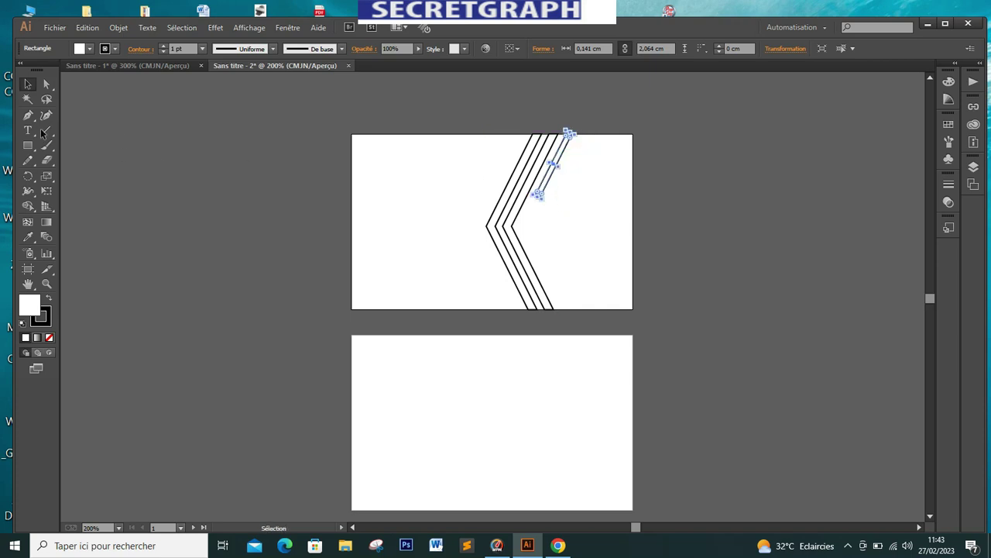
Draw a short line along the card's top edge and try trimming the bar with Shape Builder
click(47, 130)
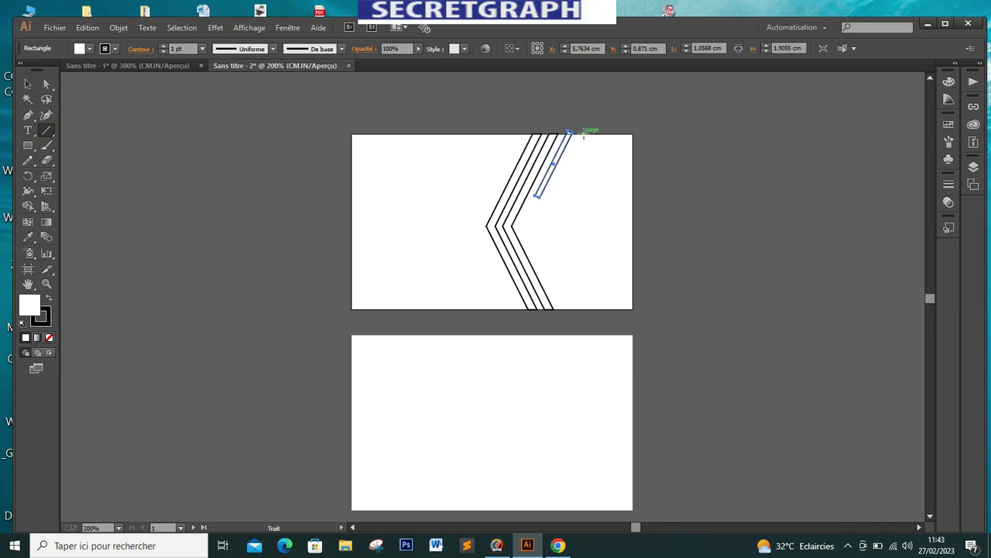
drag(583, 133, 563, 133)
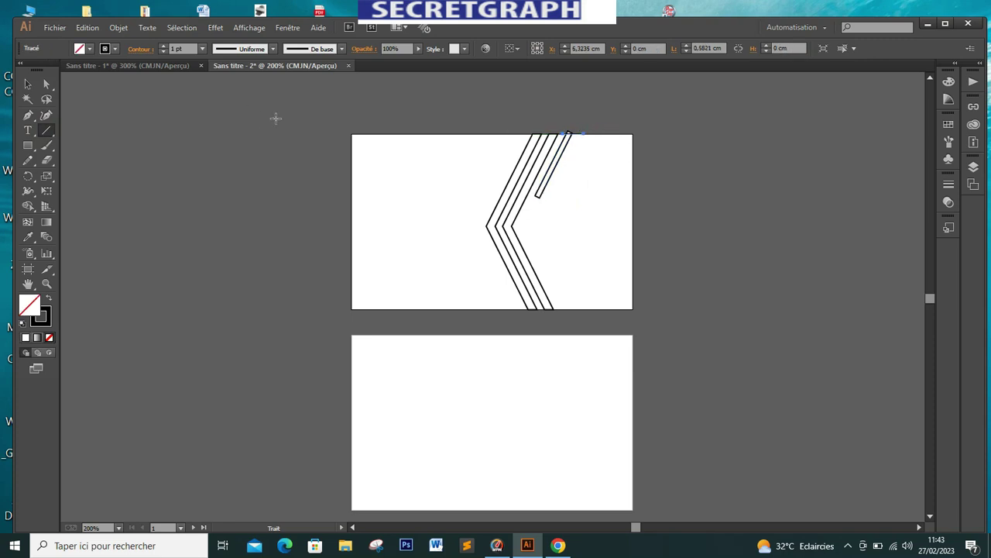
click(28, 206)
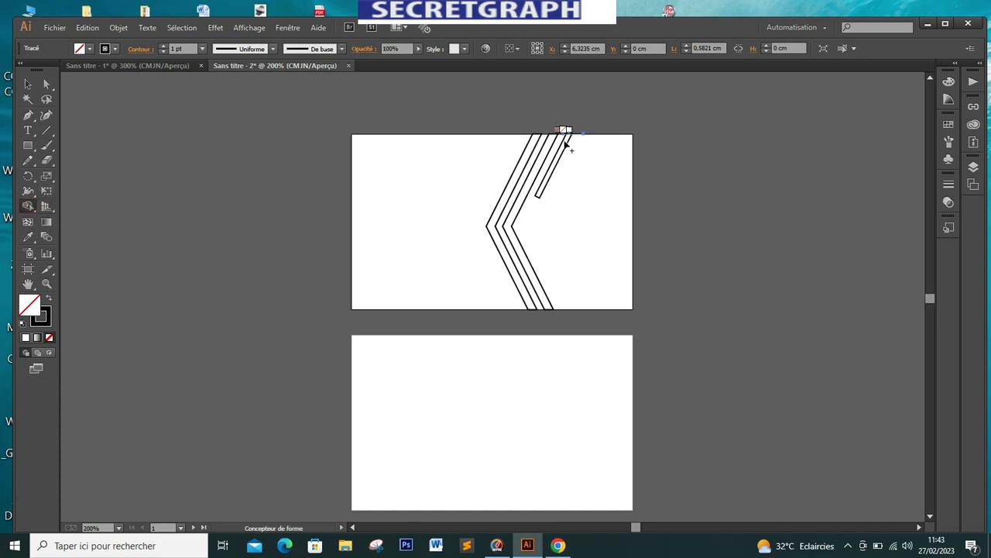
key(ctrl+a)
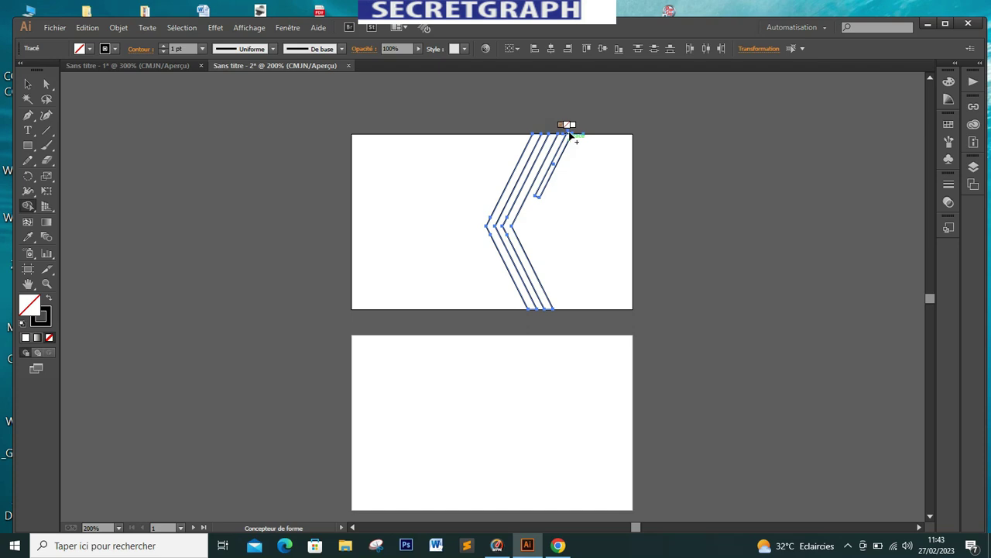
click(28, 84)
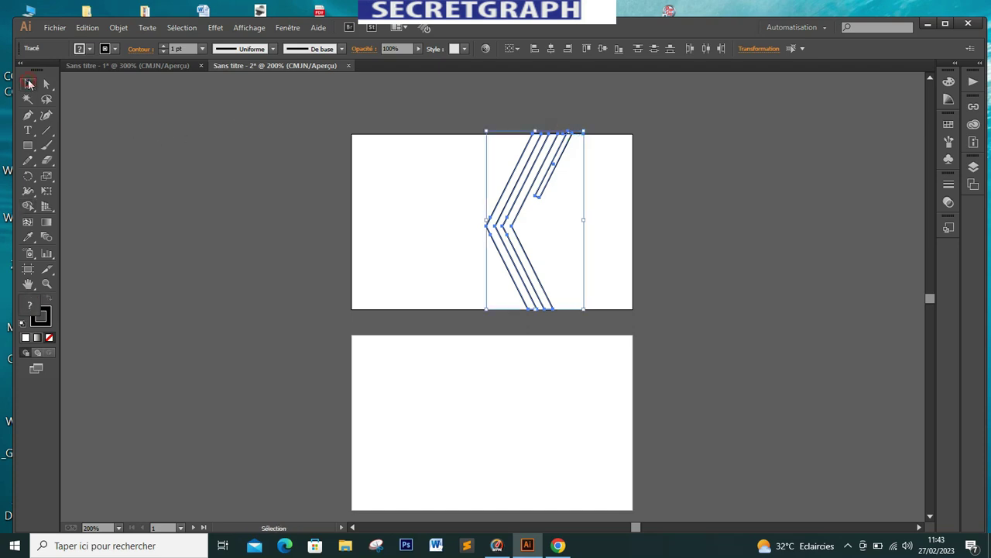
click(686, 199)
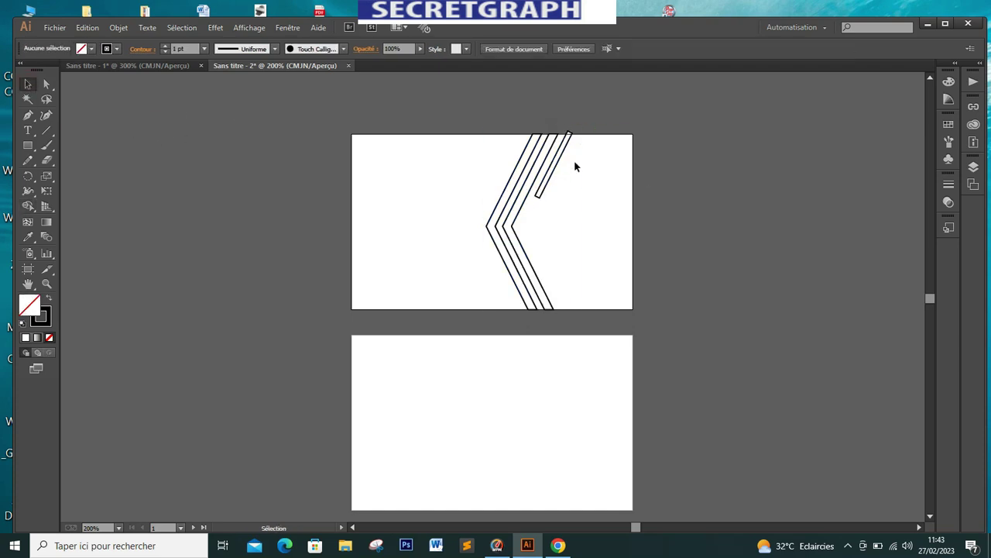
click(571, 133)
click(680, 167)
Trim the slanted bar at the card's top edge using a helper rectangle, then delete the helper
drag(560, 161, 592, 167)
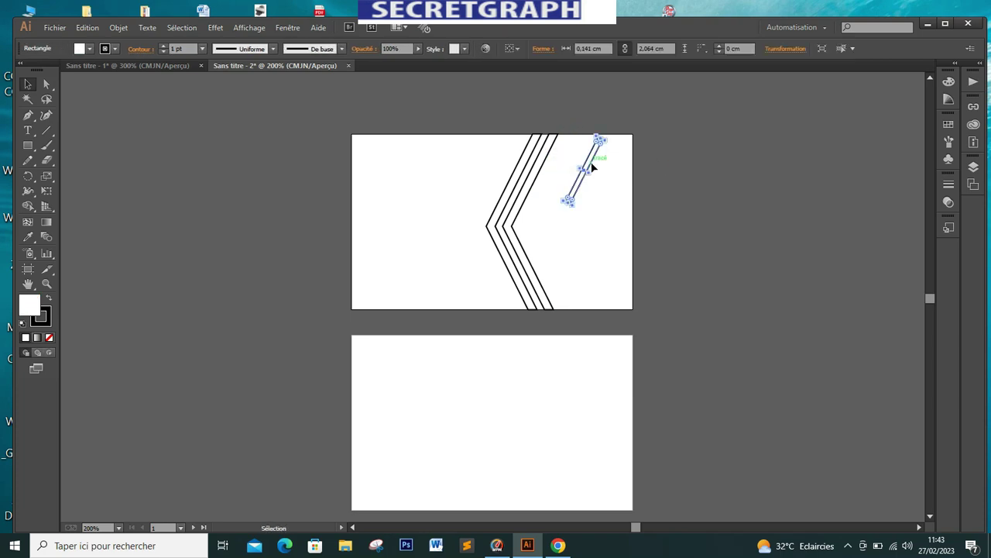
click(590, 203)
click(29, 147)
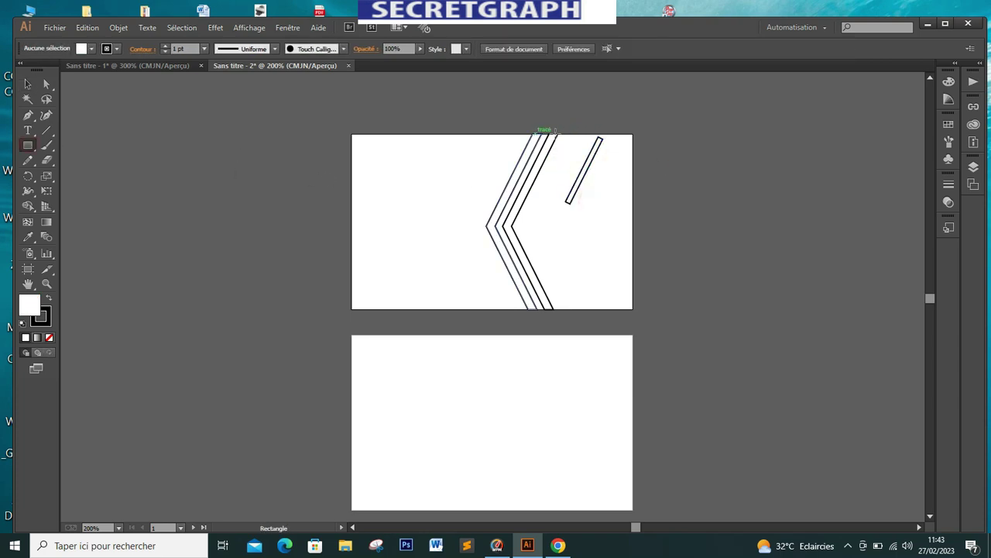
drag(584, 129, 637, 152)
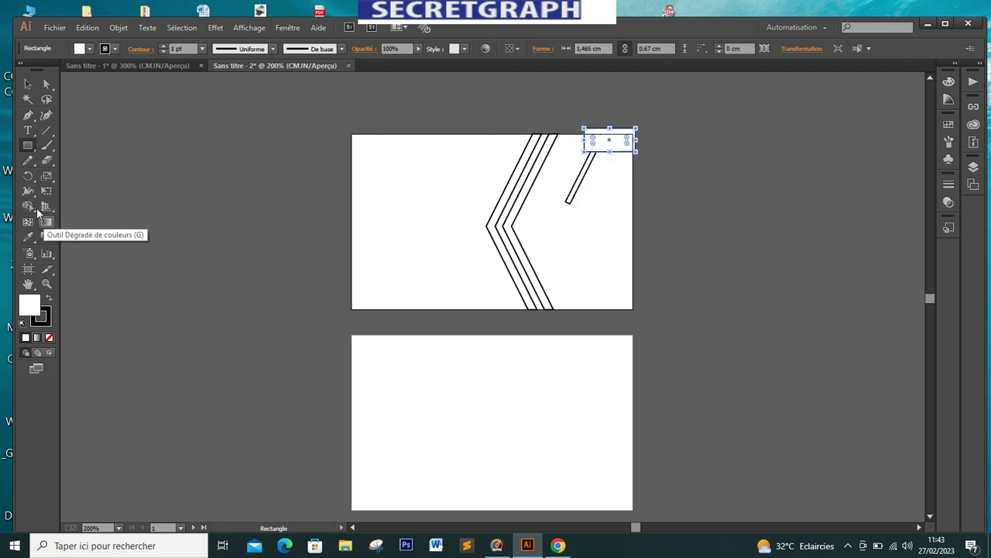
click(29, 206)
key(ctrl+a)
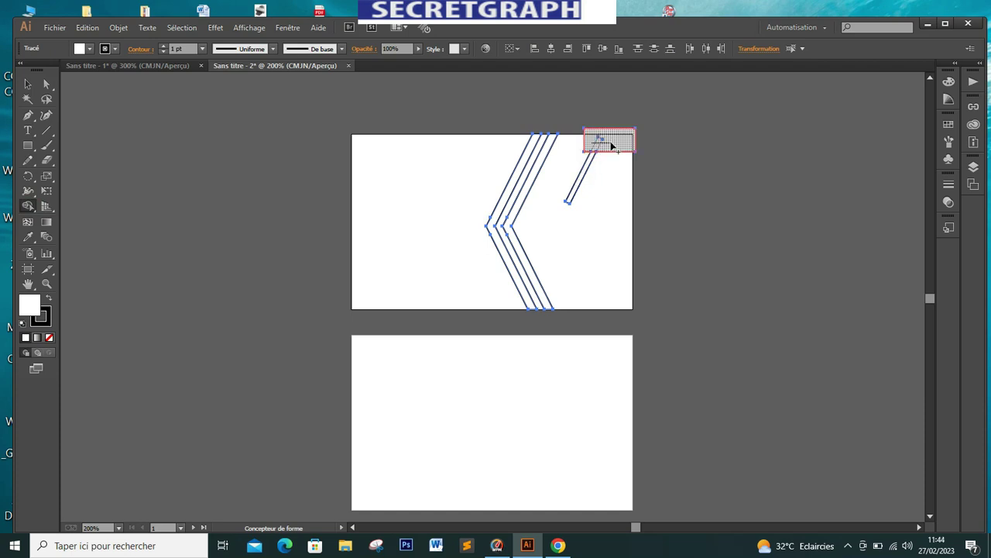
click(27, 85)
click(663, 148)
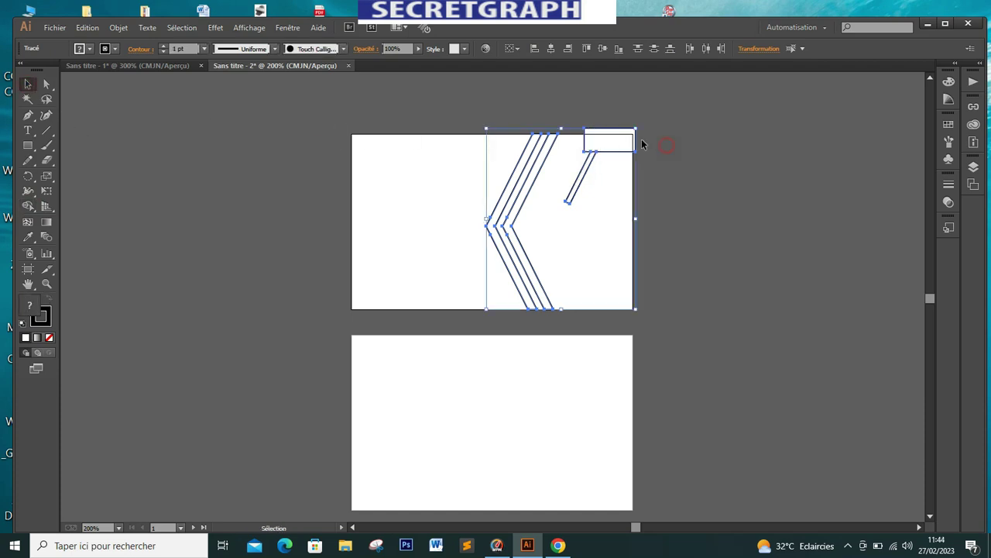
click(634, 134)
key(Delete)
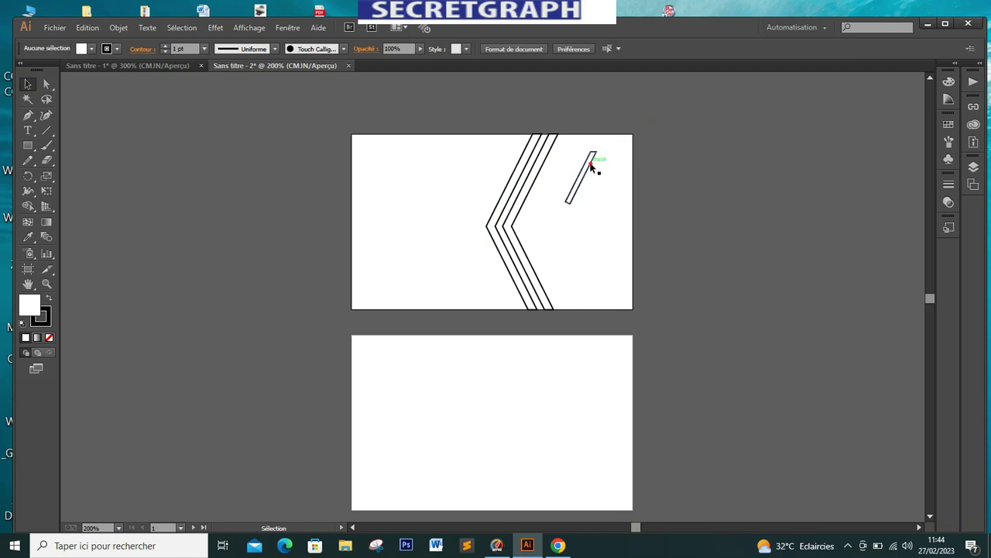
Move the slanted bar so it rests against the chevron's top arm
drag(591, 164, 564, 152)
click(712, 155)
click(566, 151)
click(447, 261)
Draw a 2.963 × 3.792 cm white rectangle and place it on the back card's left side
click(28, 146)
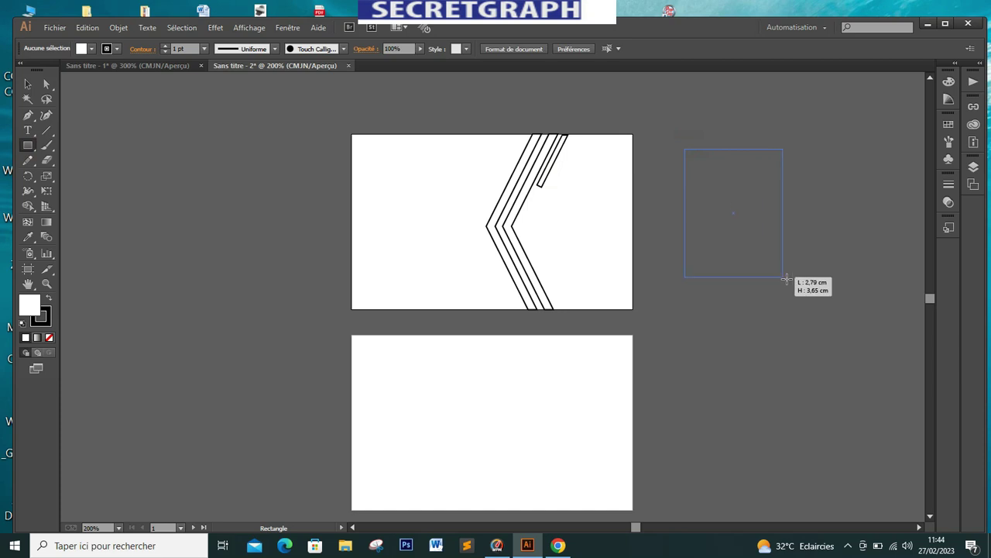
drag(684, 148, 789, 281)
key(v)
drag(768, 193, 472, 387)
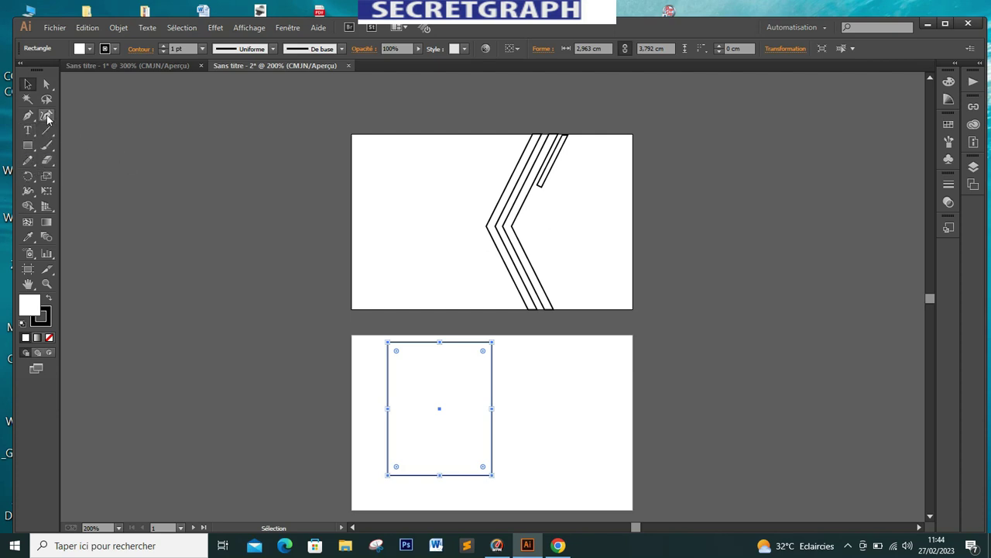
click(28, 115)
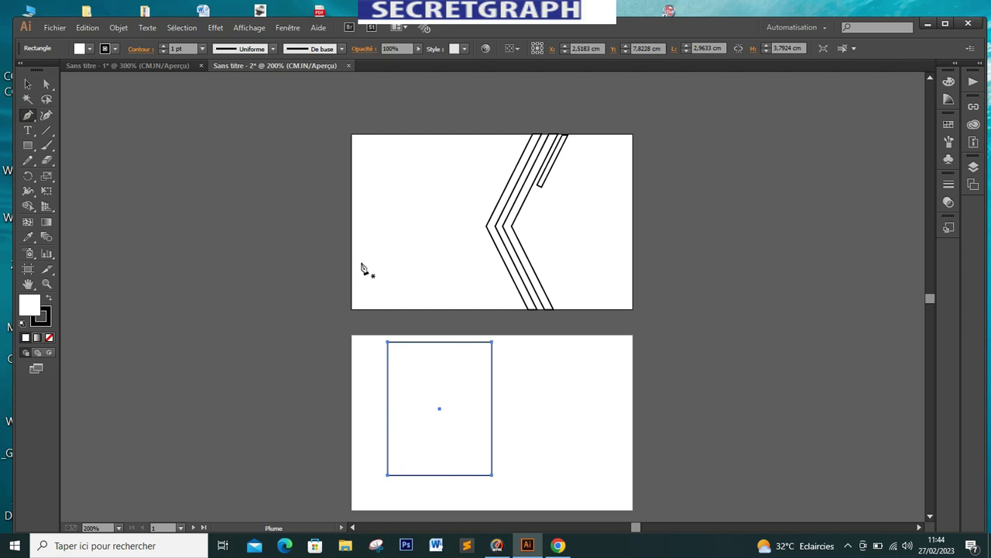
click(479, 234)
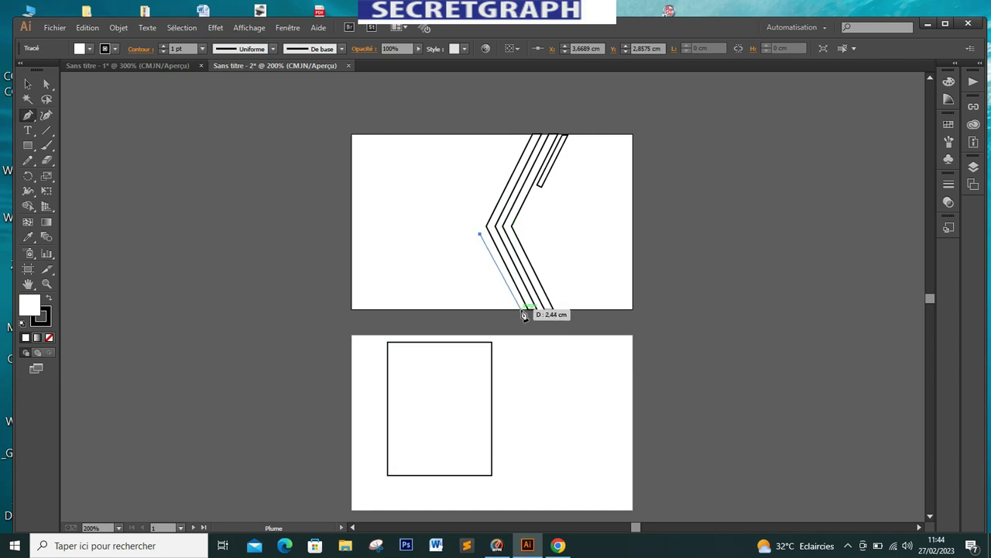
click(351, 309)
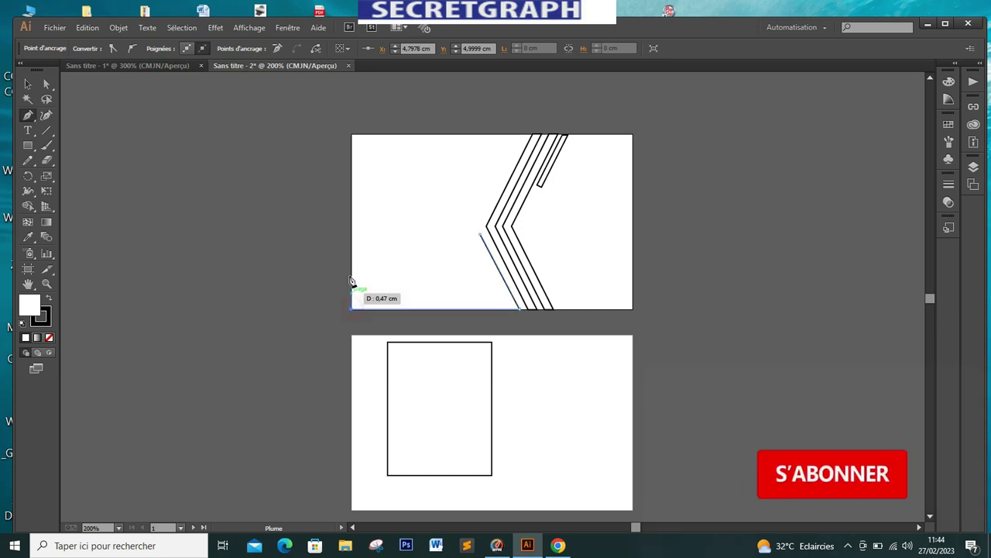
click(352, 235)
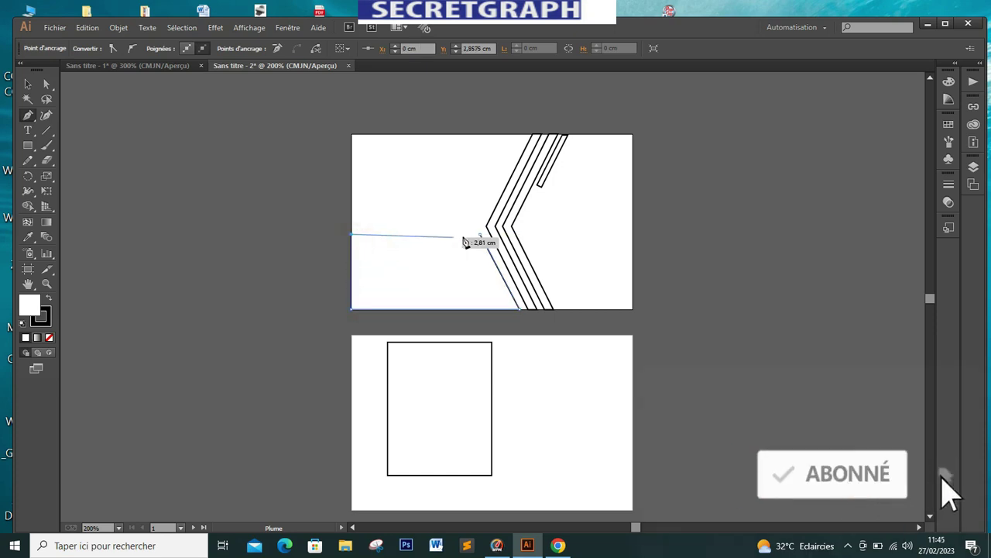
click(480, 234)
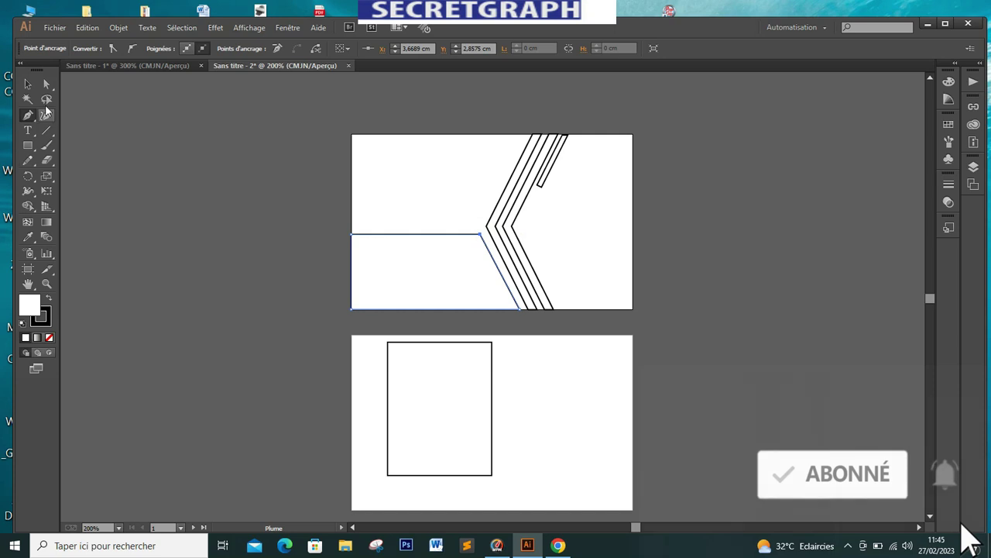
click(28, 83)
click(582, 323)
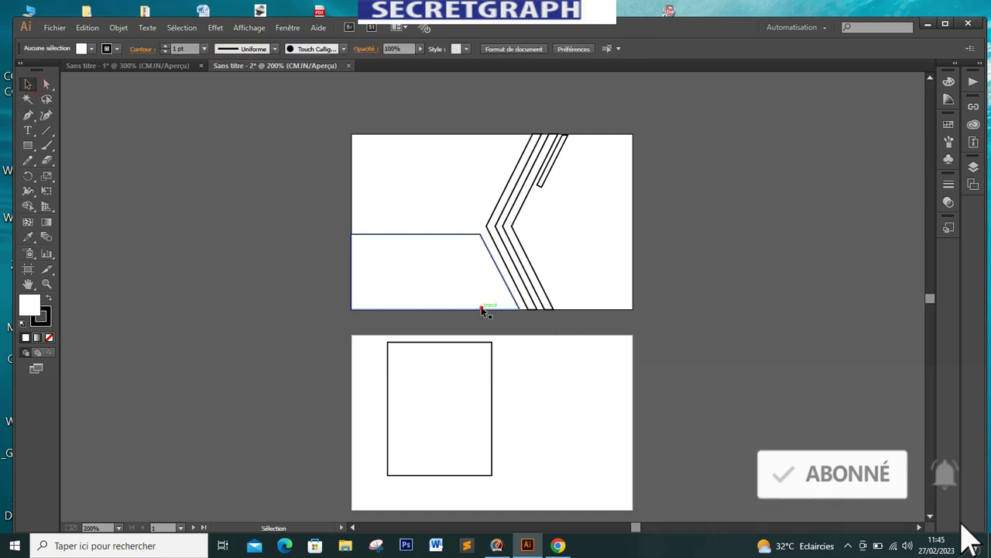
click(436, 309)
drag(435, 309, 435, 302)
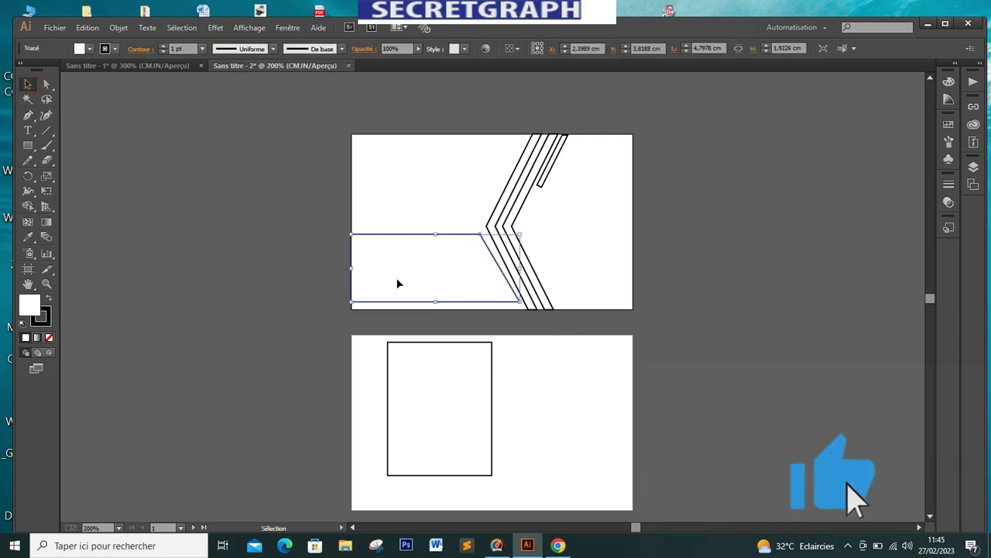
drag(353, 268, 363, 268)
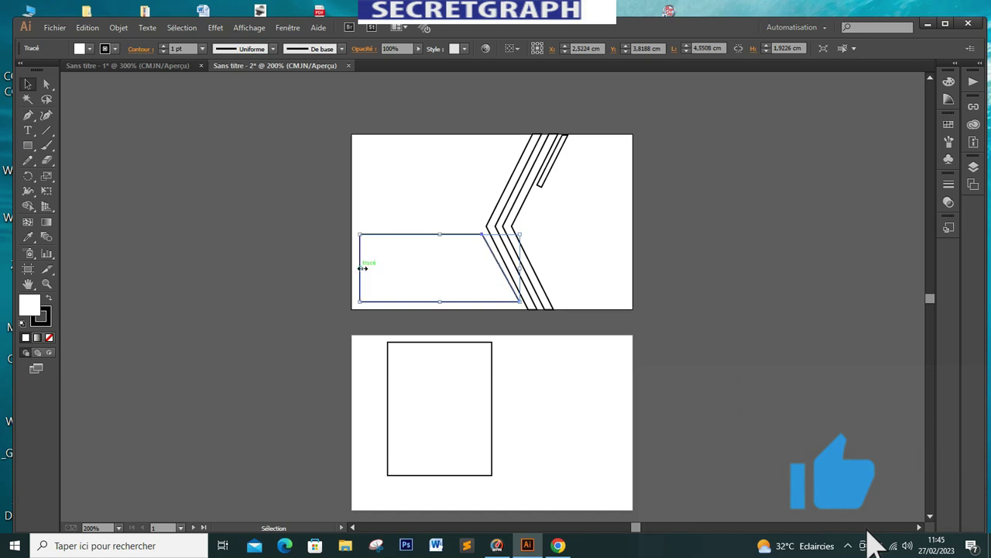
click(384, 307)
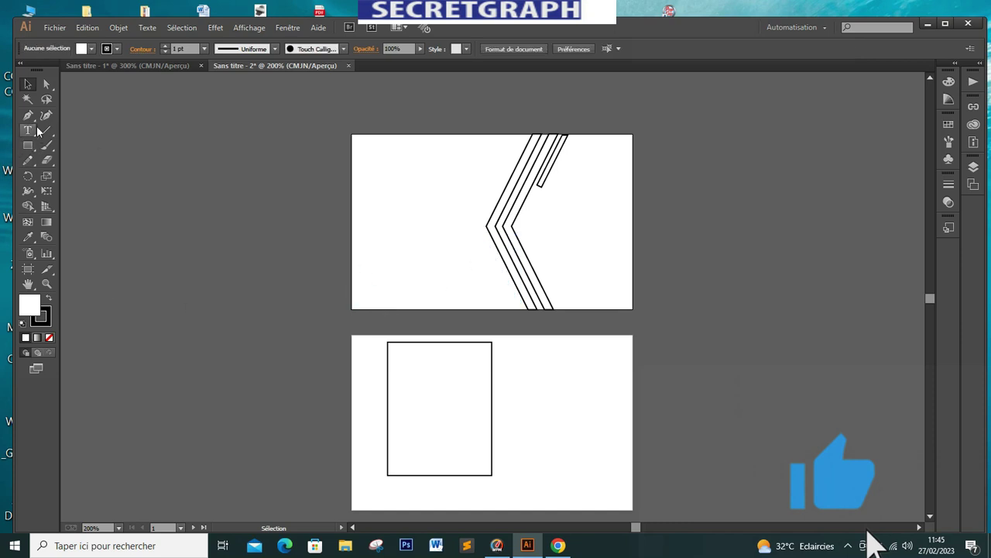
click(28, 114)
click(486, 230)
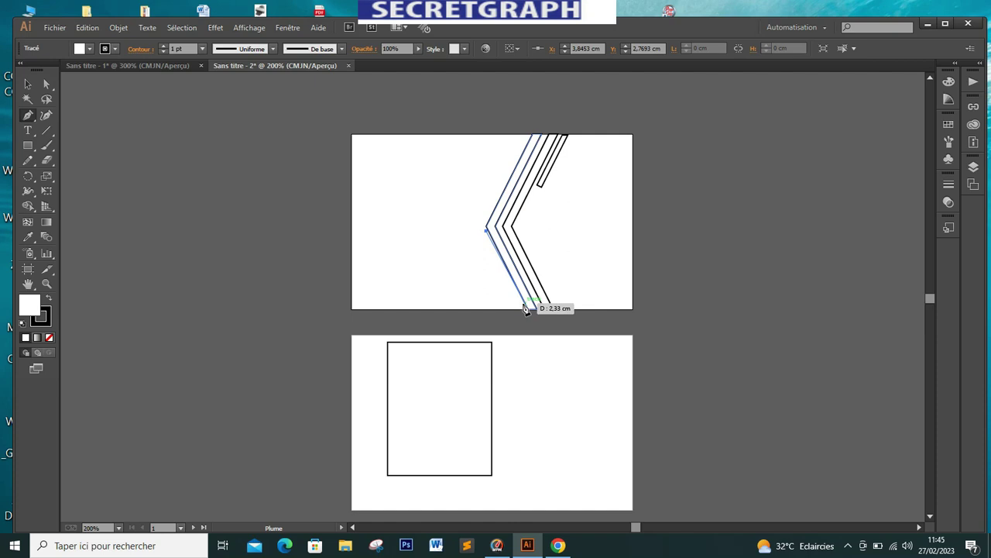
click(523, 307)
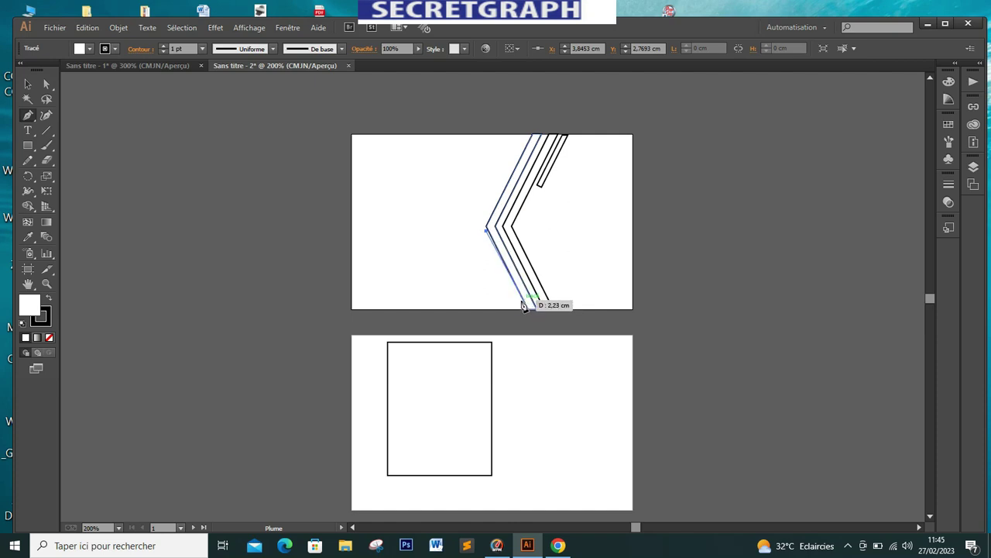
key(Escape)
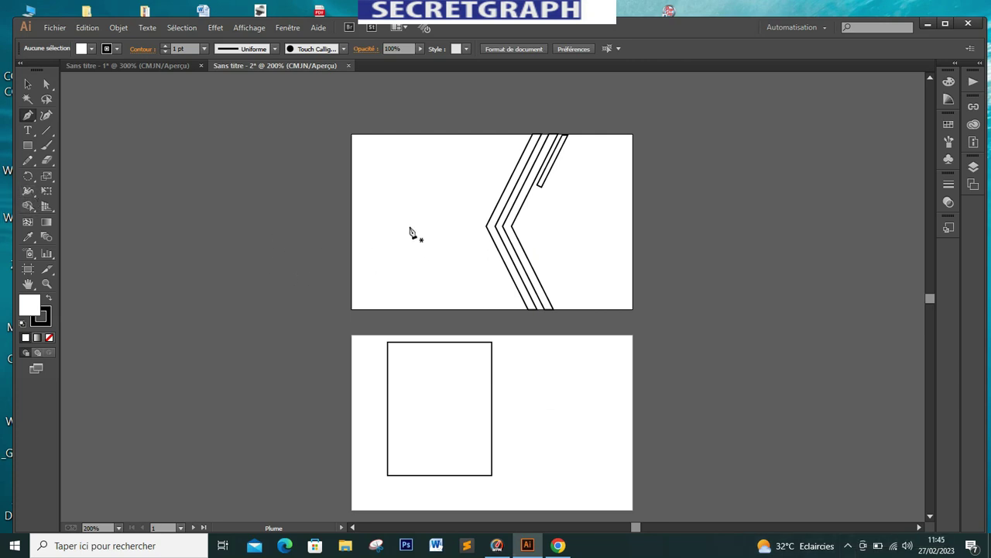
click(480, 234)
Pen-draw a closed 4,3568 × 1,8521 cm panel whose right side follows the chevron's lower arm
click(358, 232)
click(358, 298)
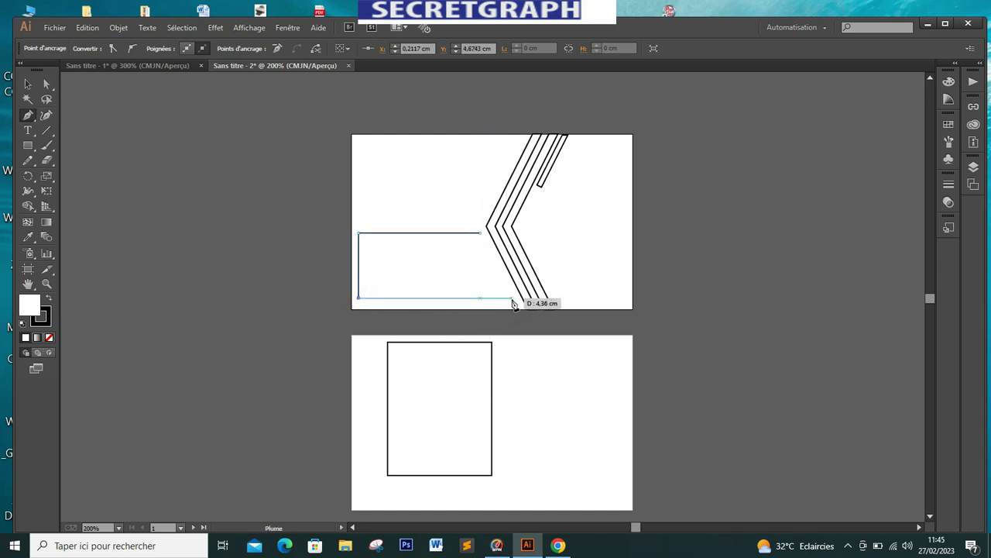
click(511, 299)
click(481, 233)
click(29, 83)
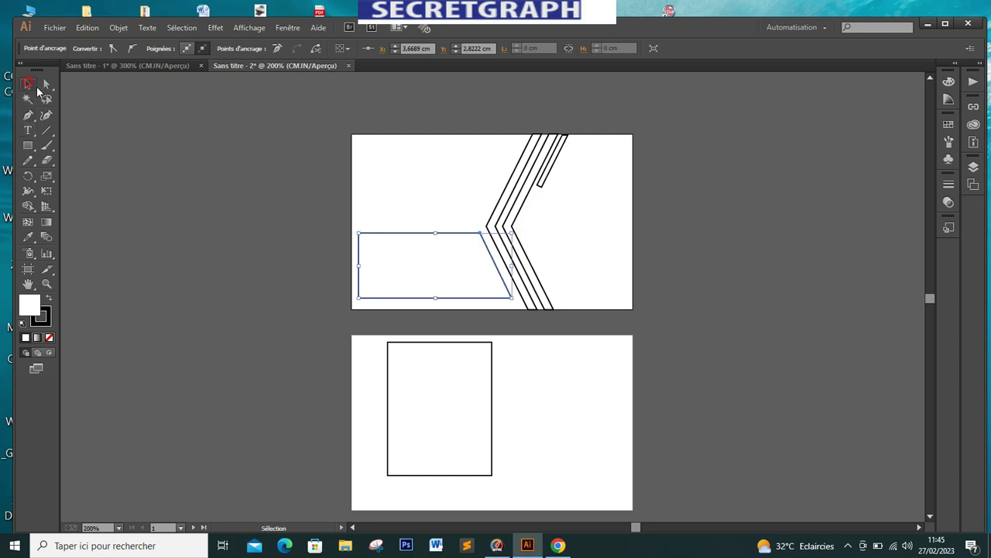
click(654, 271)
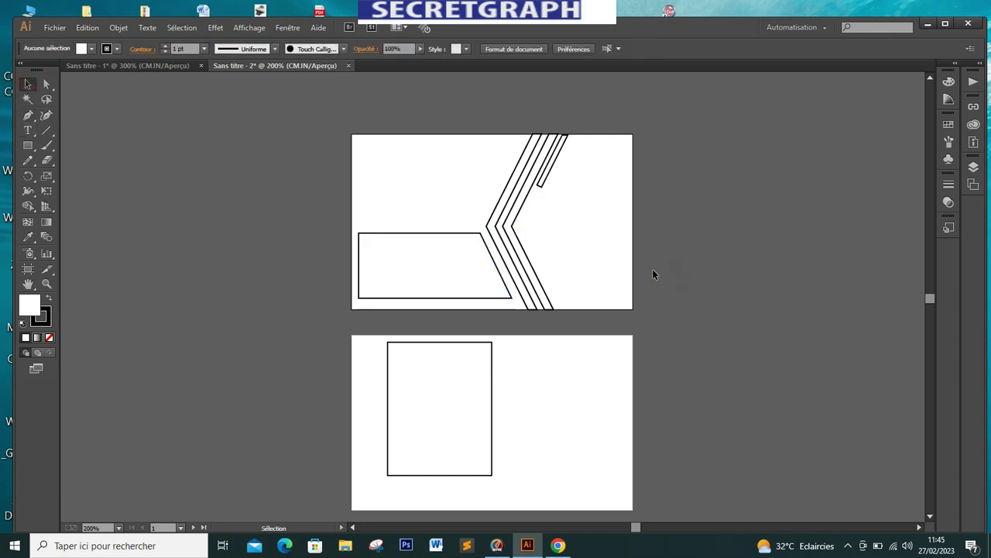
click(471, 233)
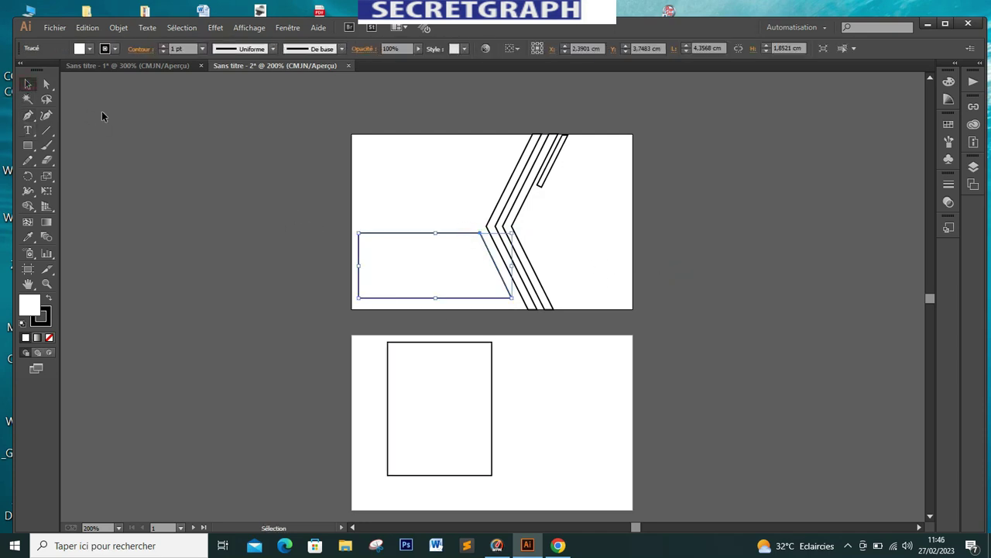
click(90, 48)
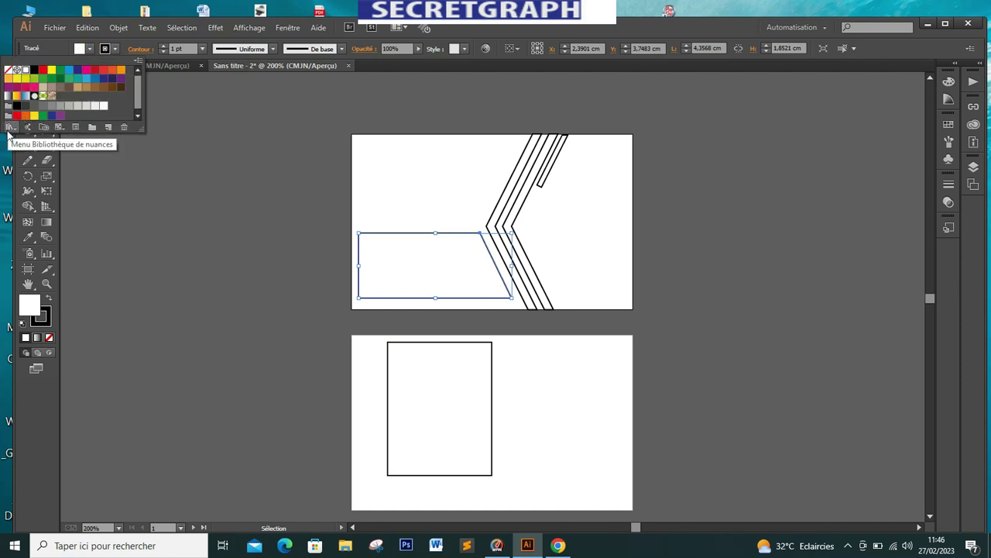
Fill the slanted panel with the copper gradient from the Dégradés > Minérales swatch library
click(9, 129)
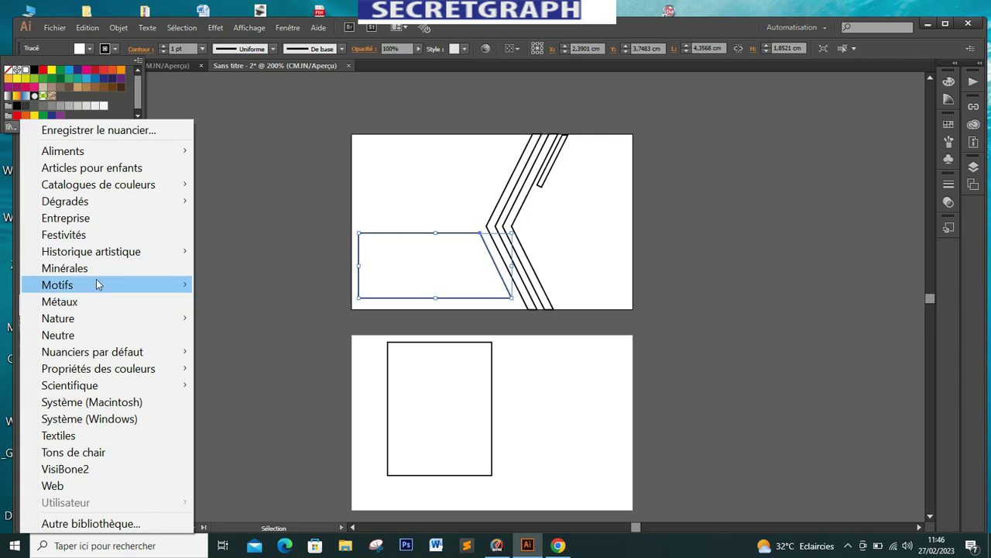
mouse_move(65, 201)
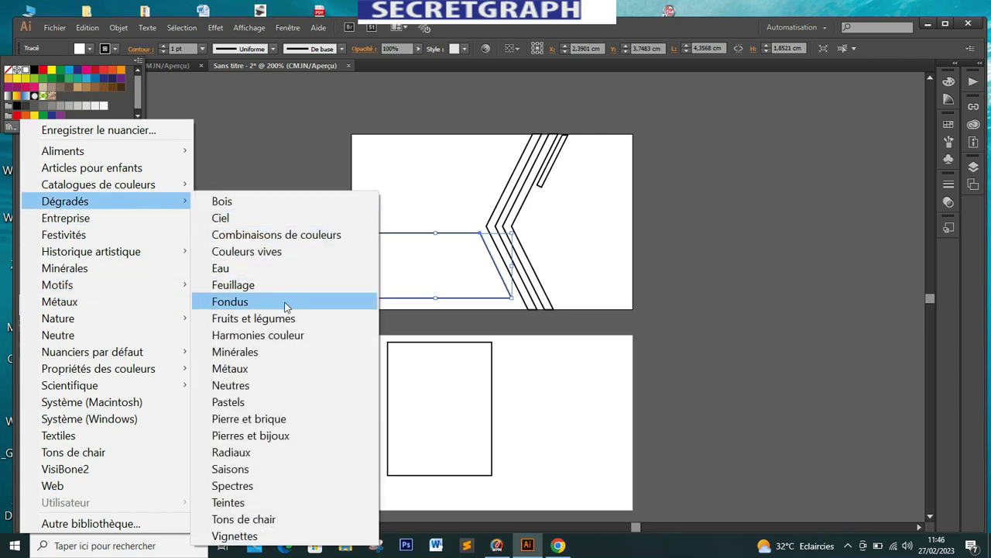
click(286, 349)
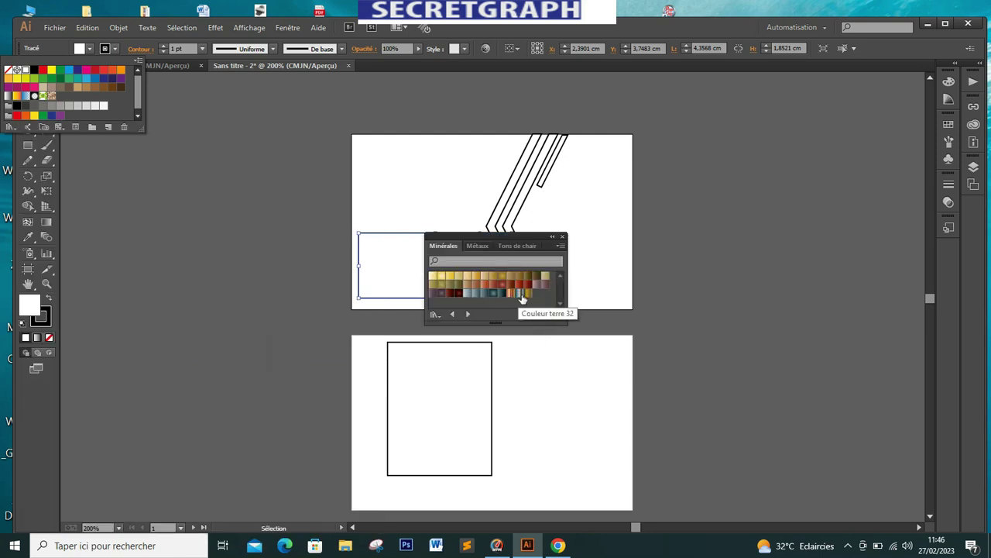
click(510, 299)
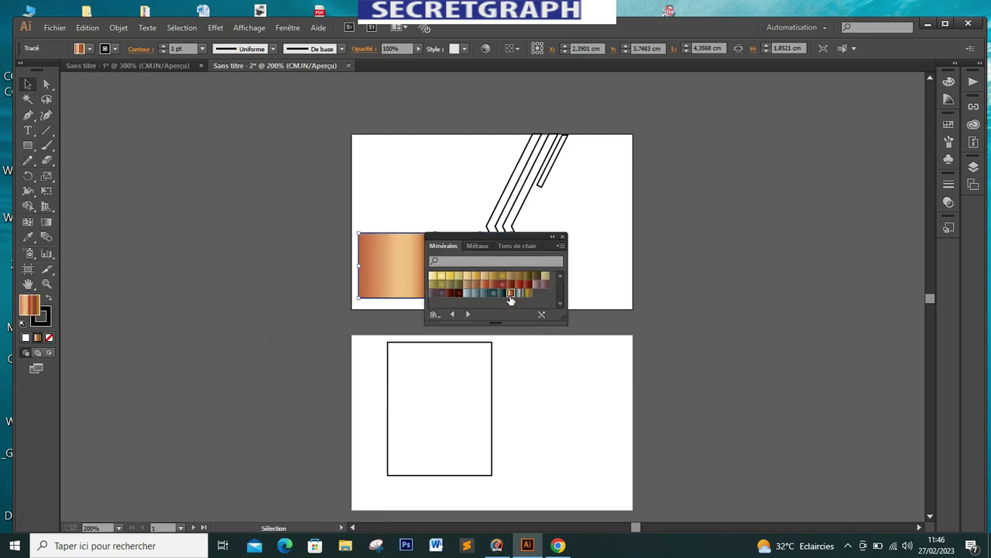
click(552, 236)
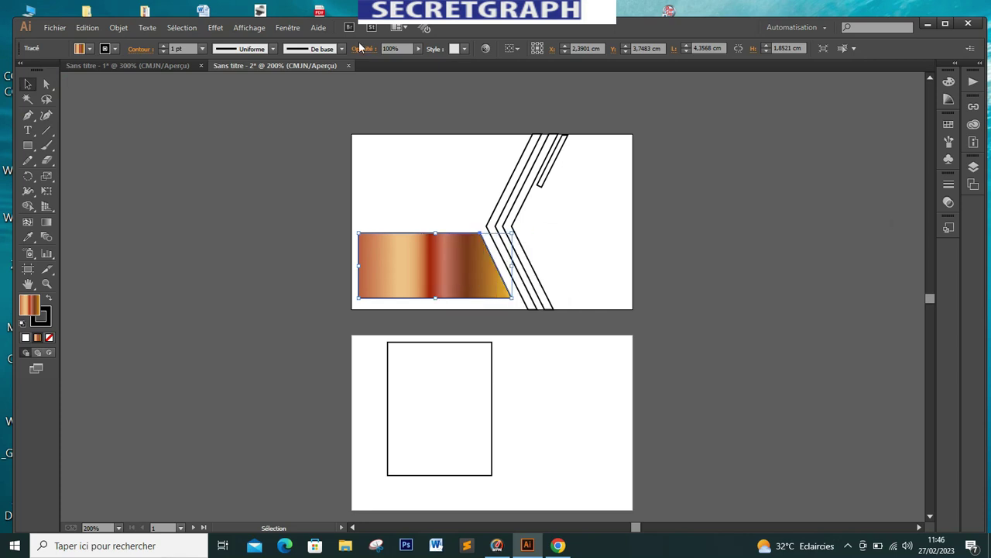
click(288, 27)
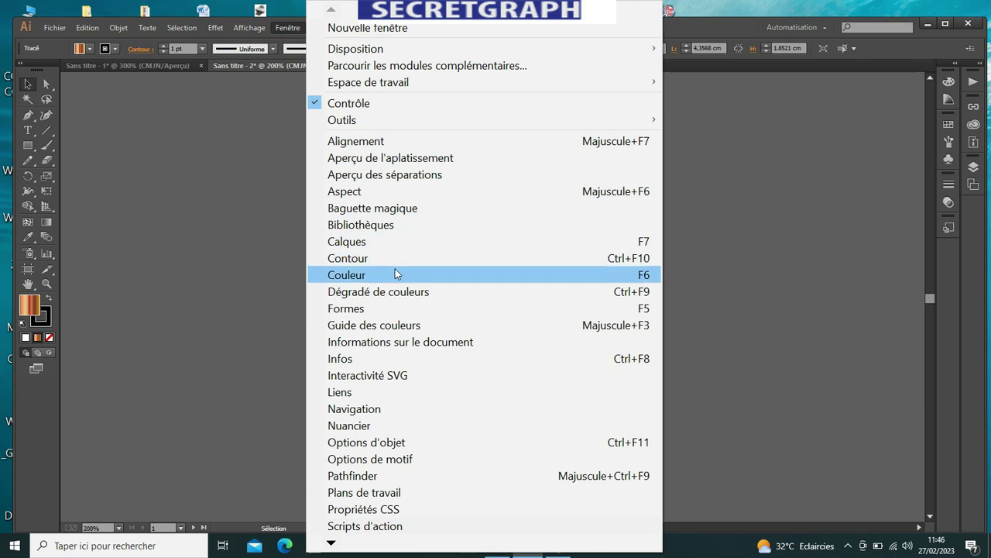
Remove the gradient's yellow and red stops and reposition the rest around a light middle band
click(394, 291)
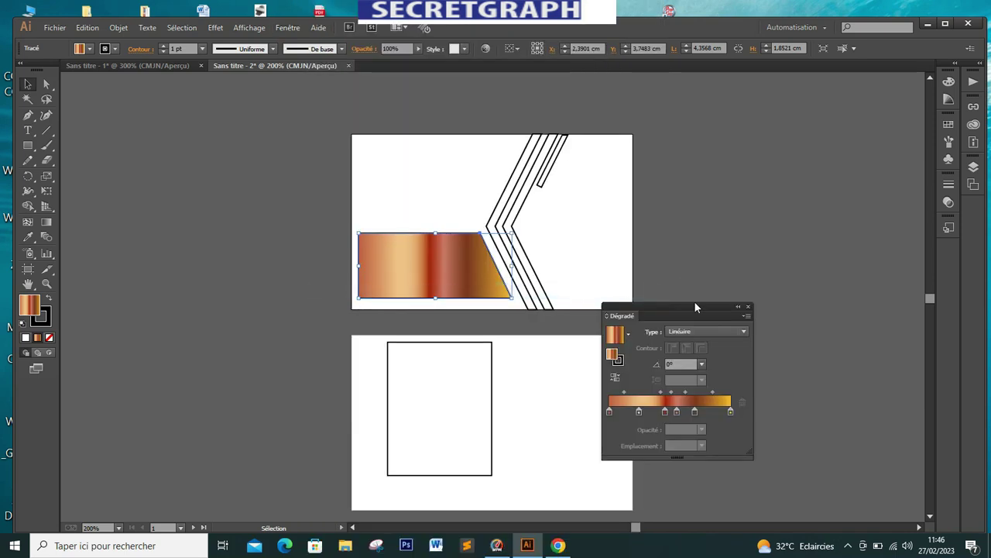
drag(695, 307, 835, 148)
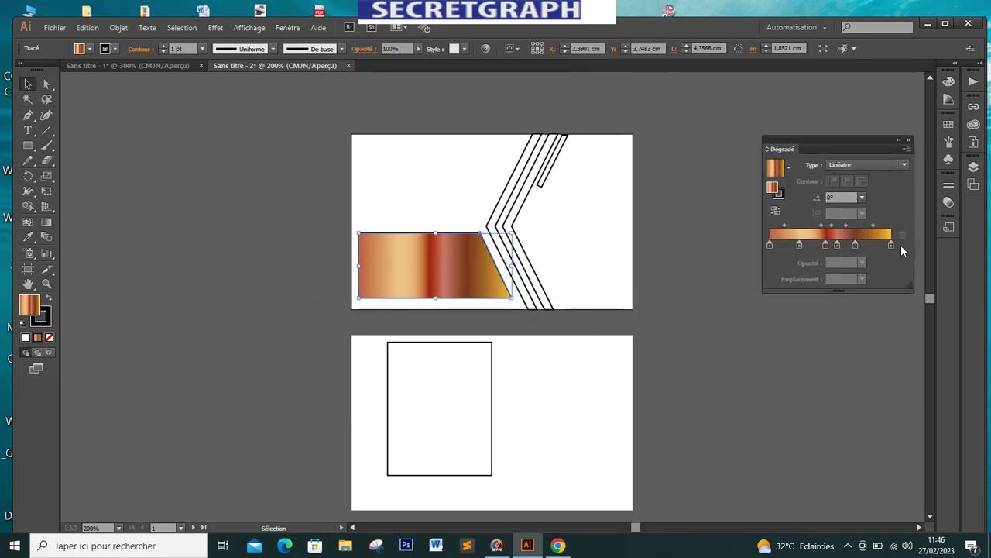
drag(890, 244, 891, 271)
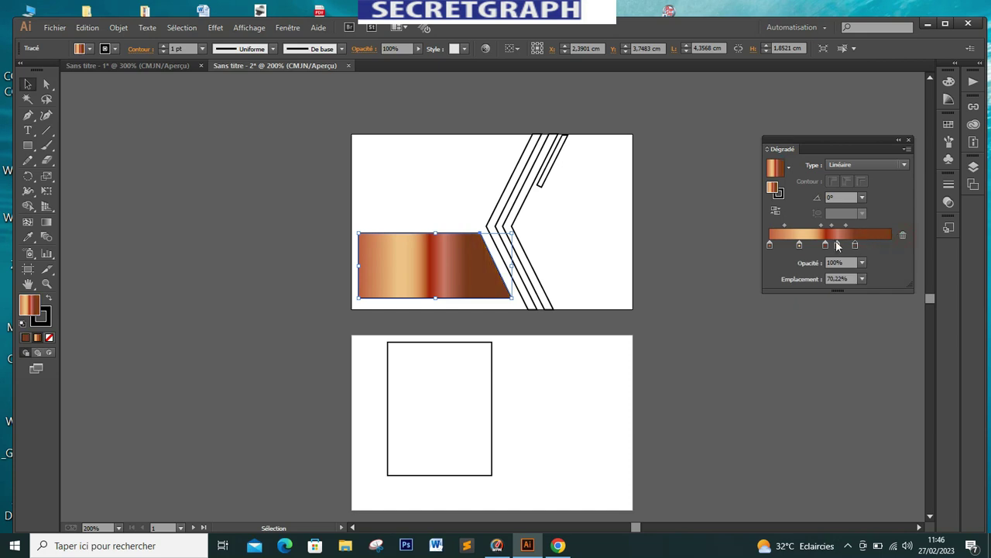
drag(827, 245, 902, 236)
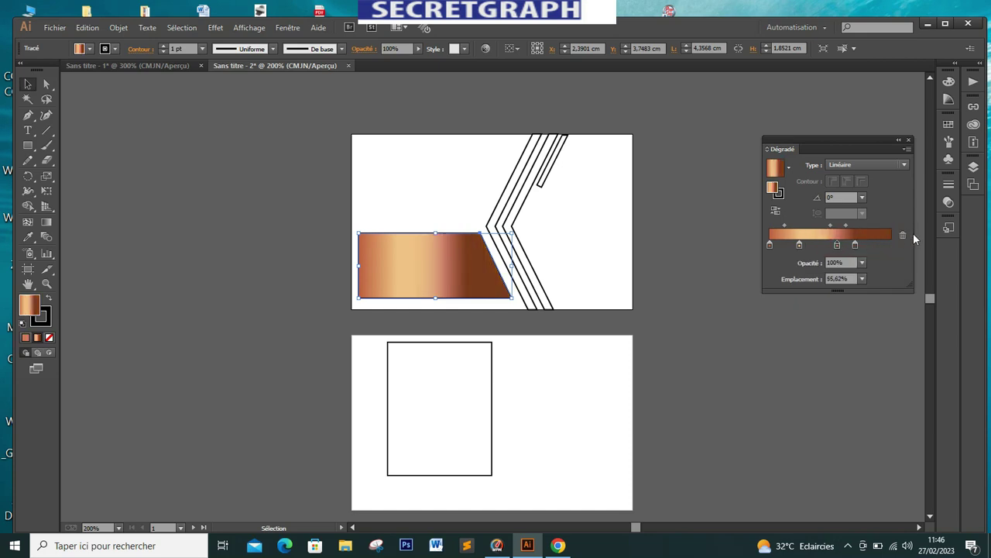
drag(837, 244, 870, 245)
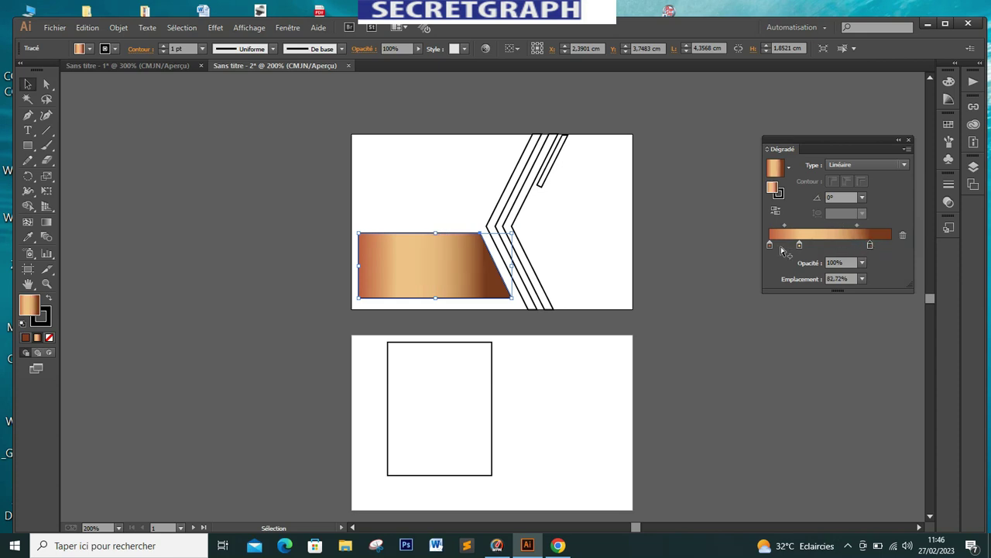
mouse_move(769, 245)
mouse_down()
mouse_move(848, 246)
mouse_move(834, 228)
mouse_move(892, 245)
mouse_up()
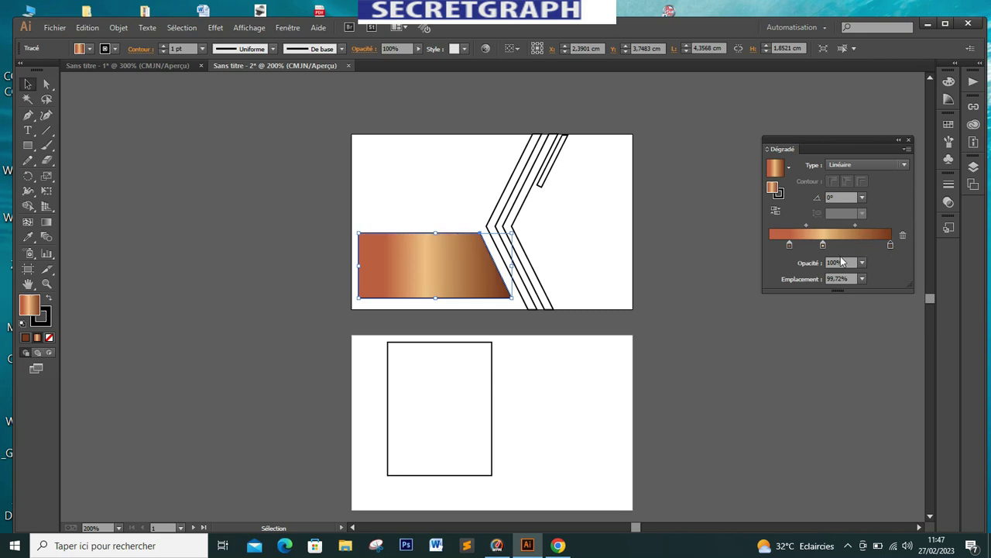
mouse_move(822, 245)
mouse_down()
mouse_move(832, 245)
mouse_move(758, 247)
mouse_up()
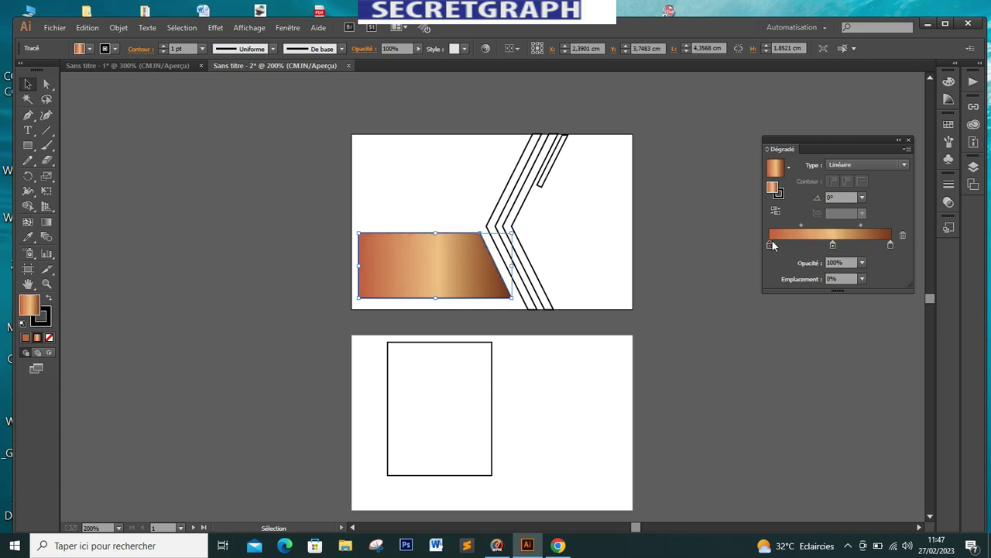
Recolour the left gradient stop brown (C 4,2 M 65,8 J 86 N 34)
double_click(769, 244)
drag(798, 339, 802, 337)
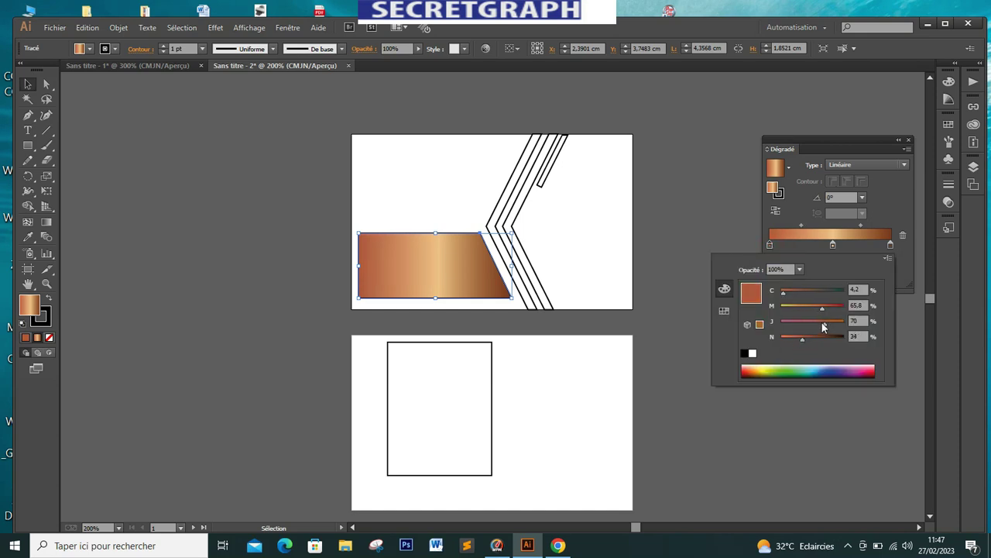
drag(834, 323, 837, 322)
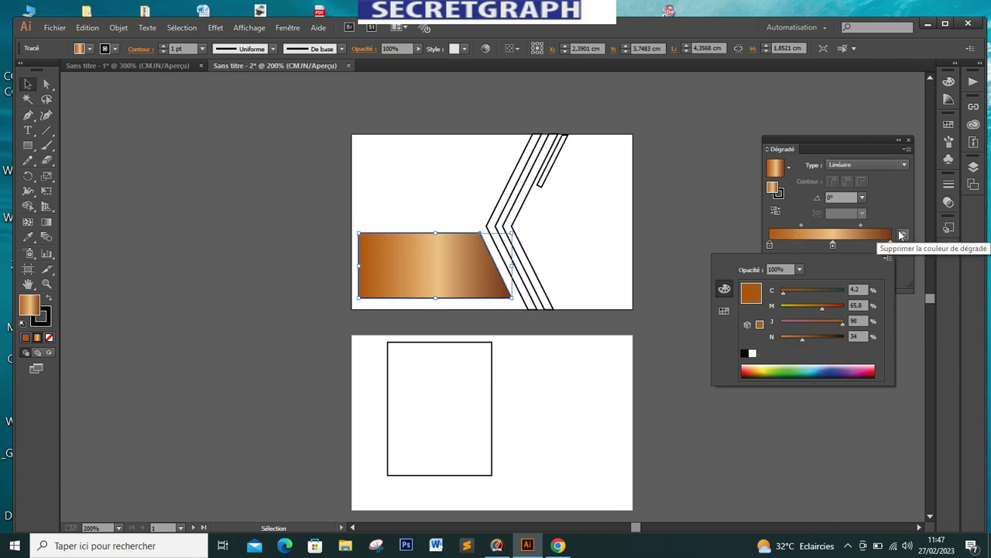
click(887, 265)
click(693, 209)
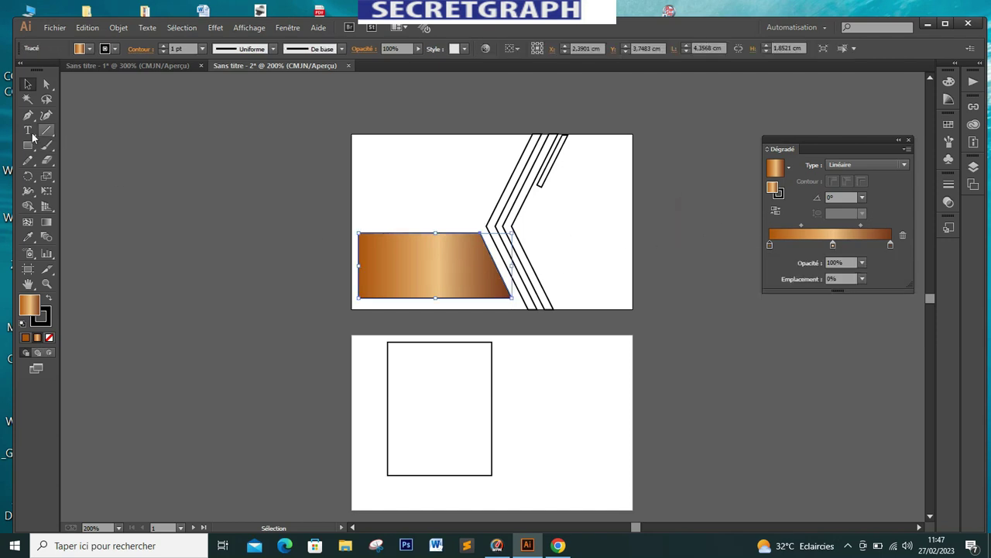
click(114, 48)
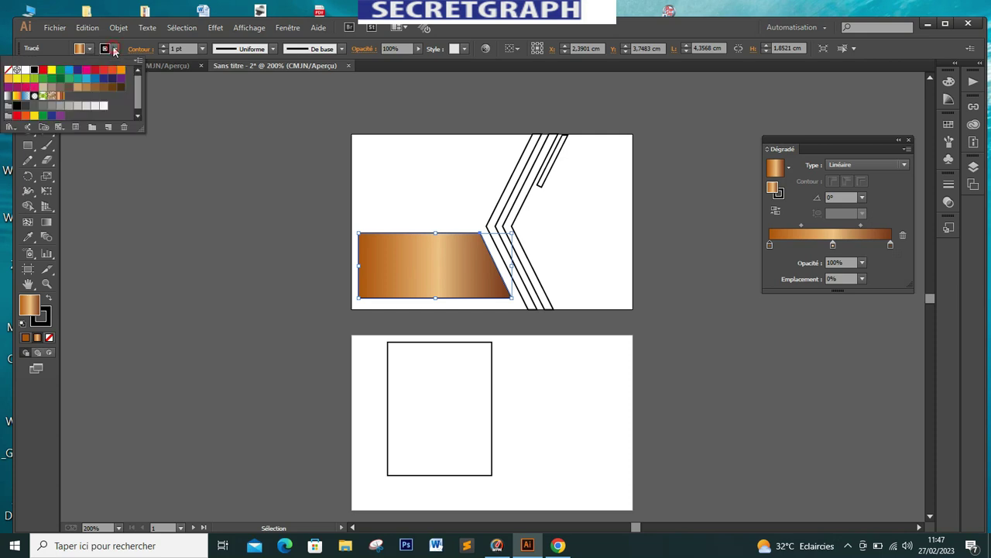
Remove the copper panel's outline and draw an 8 × 5 cm rectangle covering the top card
click(9, 69)
click(707, 362)
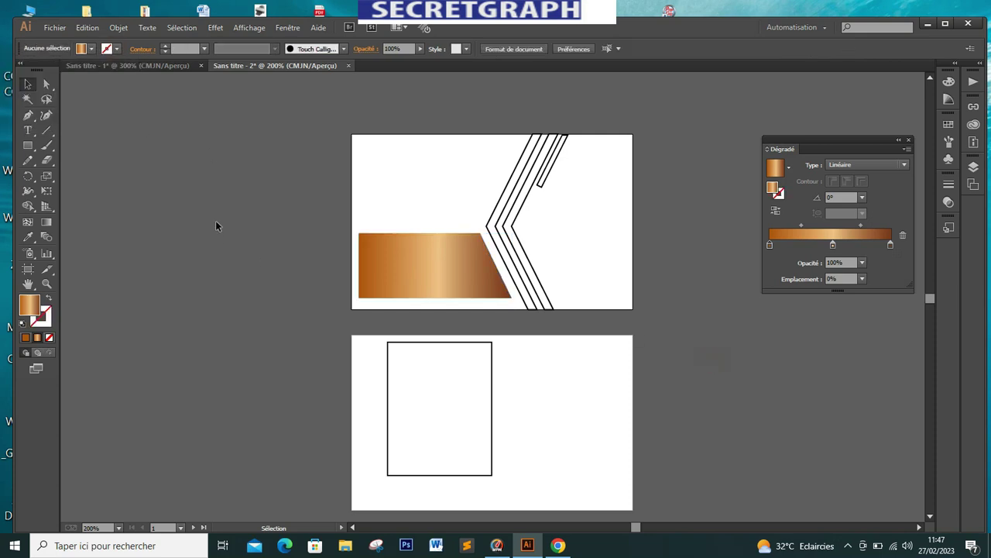
click(28, 145)
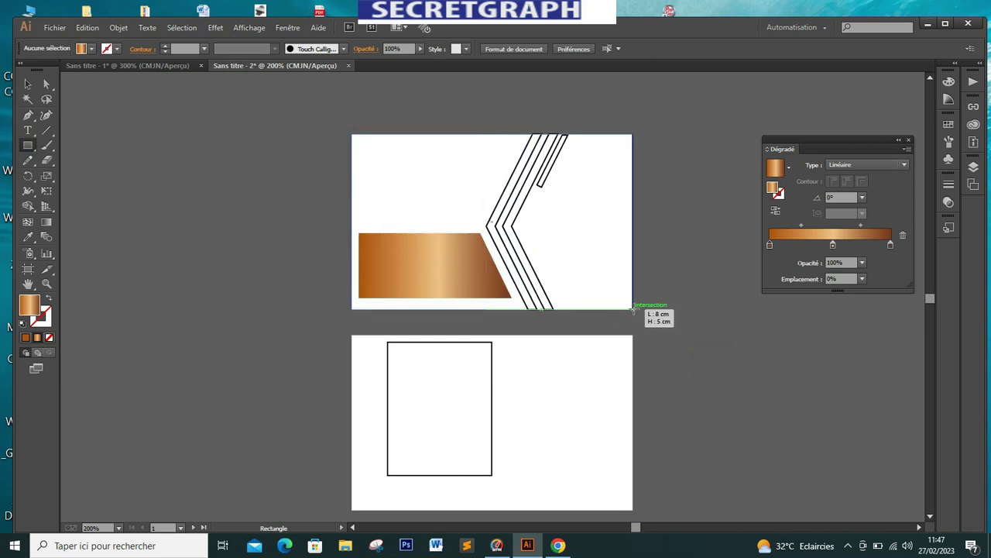
drag(351, 133, 632, 309)
Fill the rectangle dark grey and send it to the back as the card background
click(88, 48)
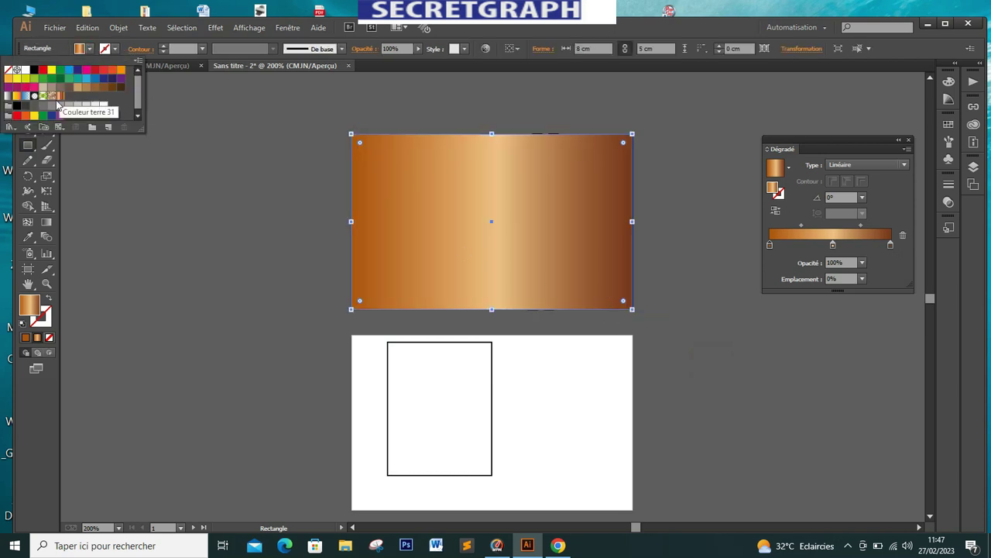
click(25, 107)
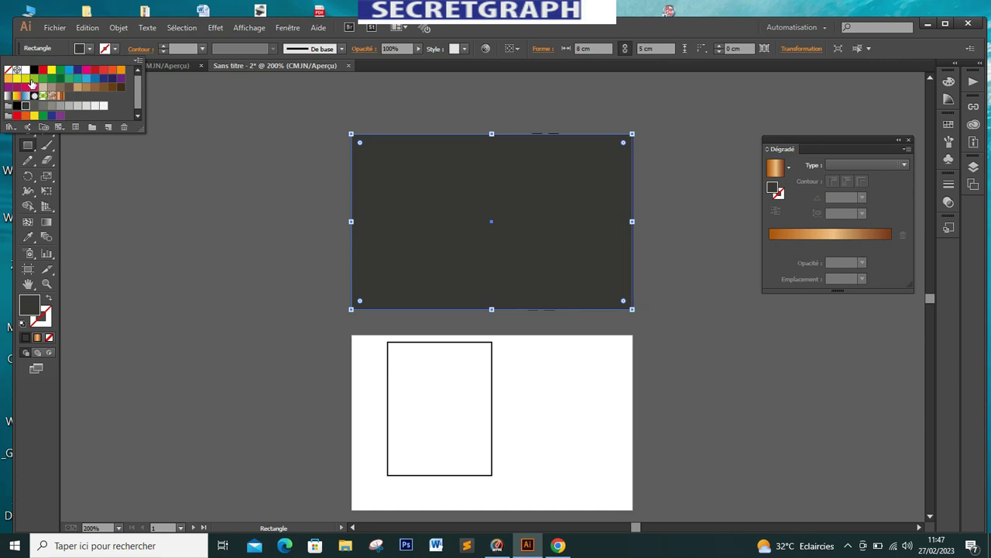
click(28, 83)
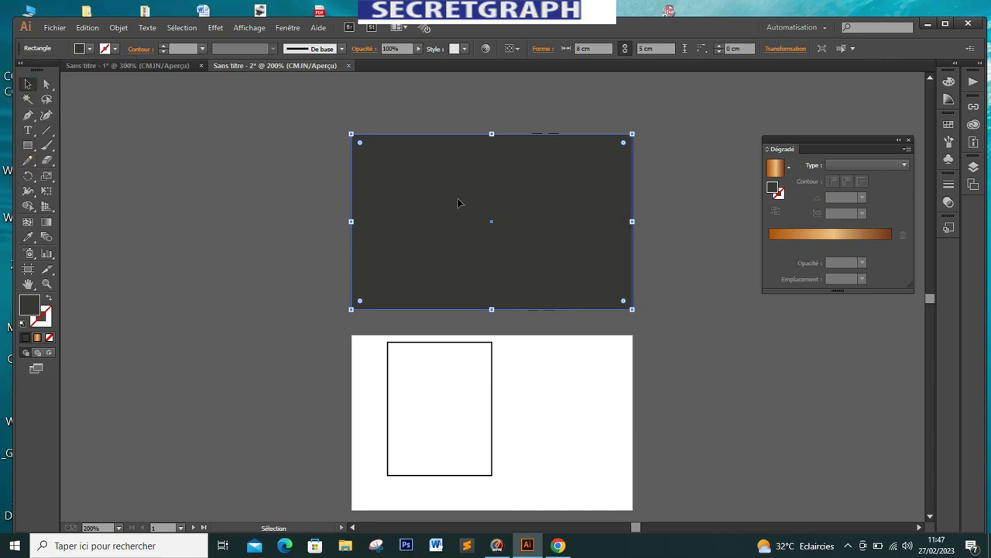
right_click(457, 203)
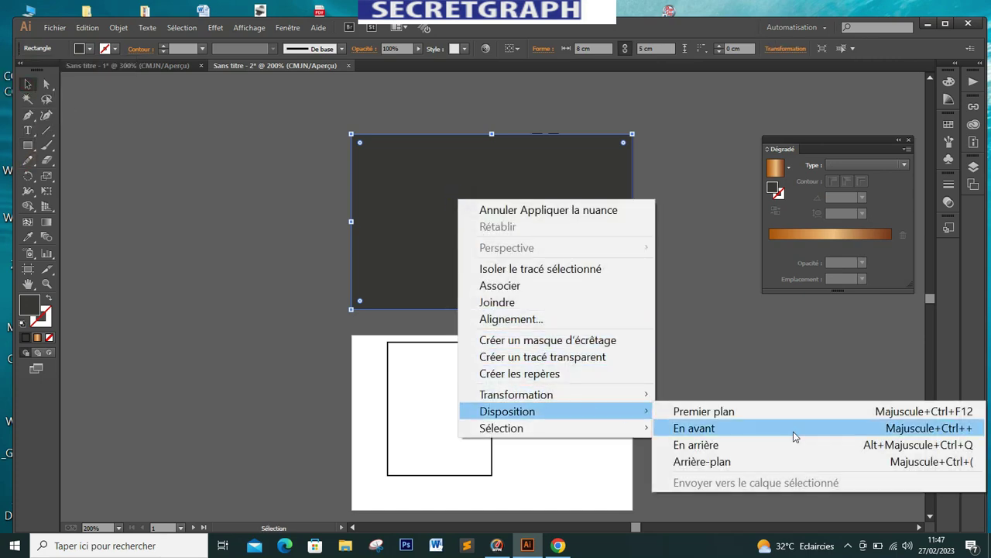
click(746, 462)
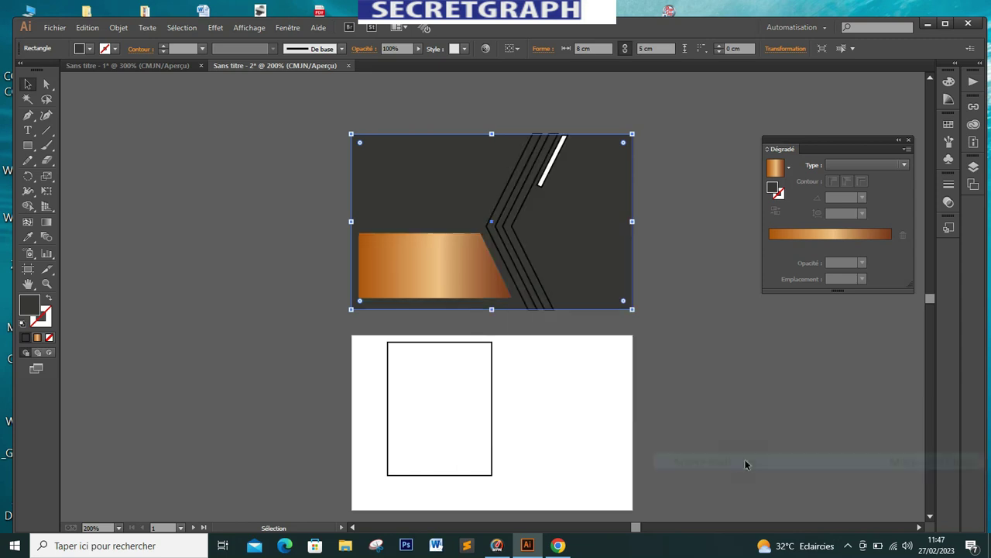
click(233, 203)
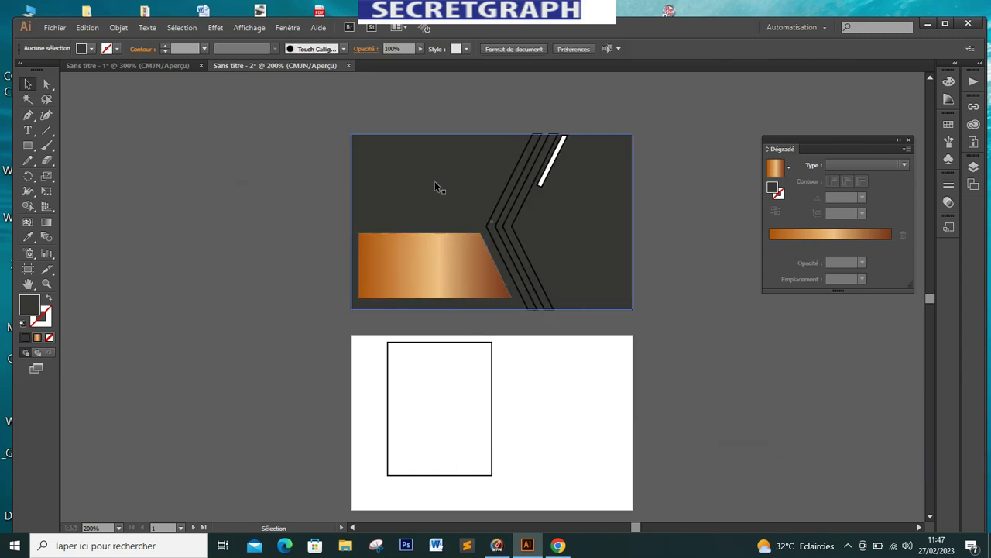
Eyedrop the copper gradient onto the two chevron lines and the diagonal stripe
click(496, 209)
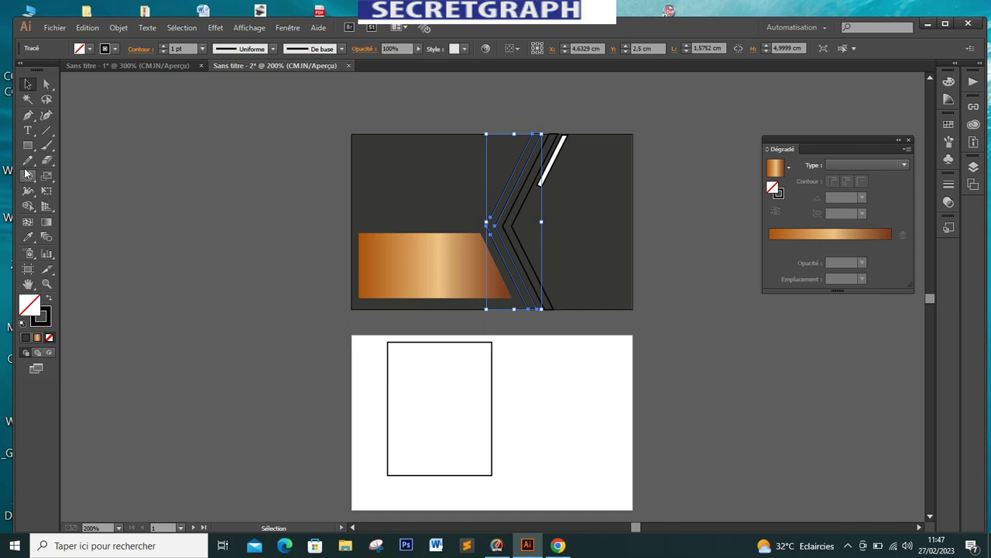
click(28, 236)
click(425, 260)
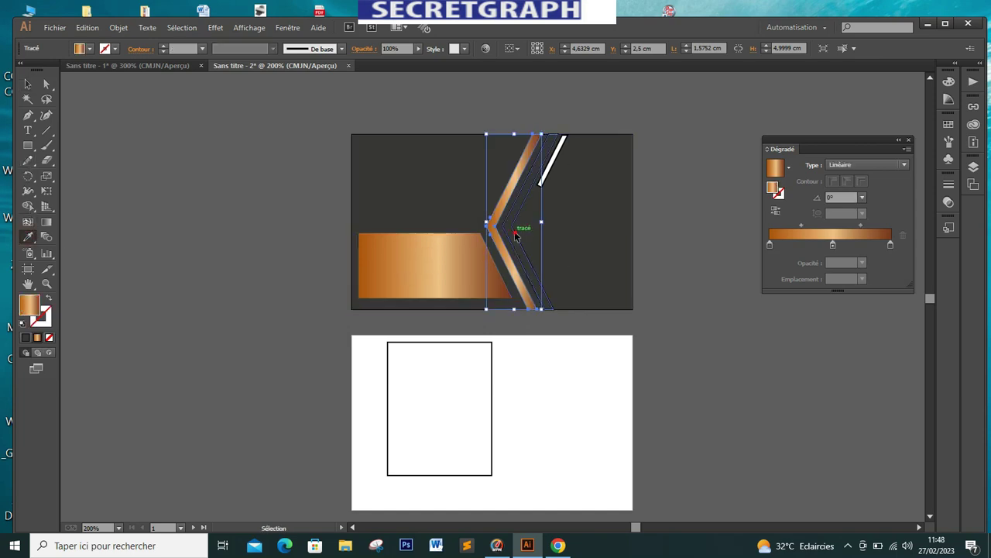
ctrl+click(511, 229)
click(467, 258)
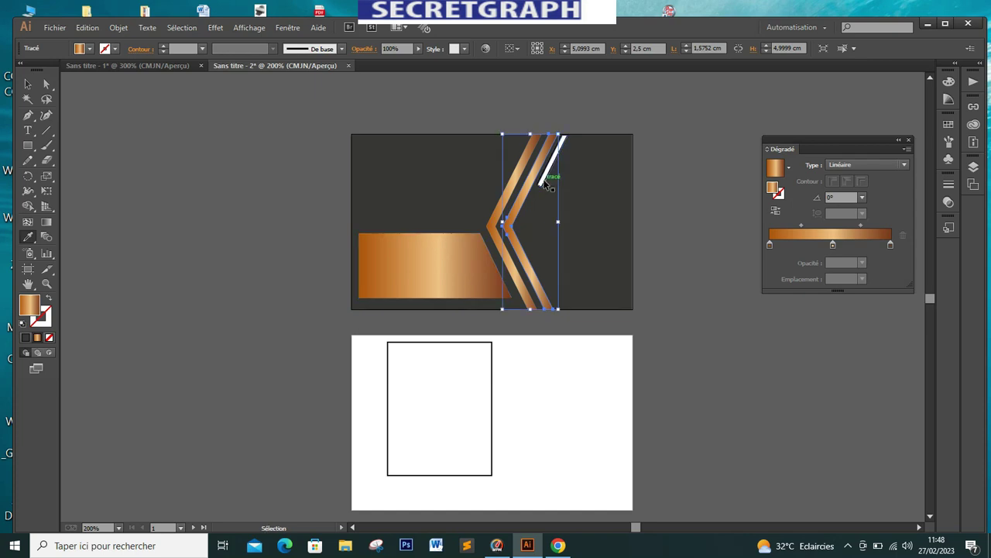
ctrl+click(546, 179)
click(448, 248)
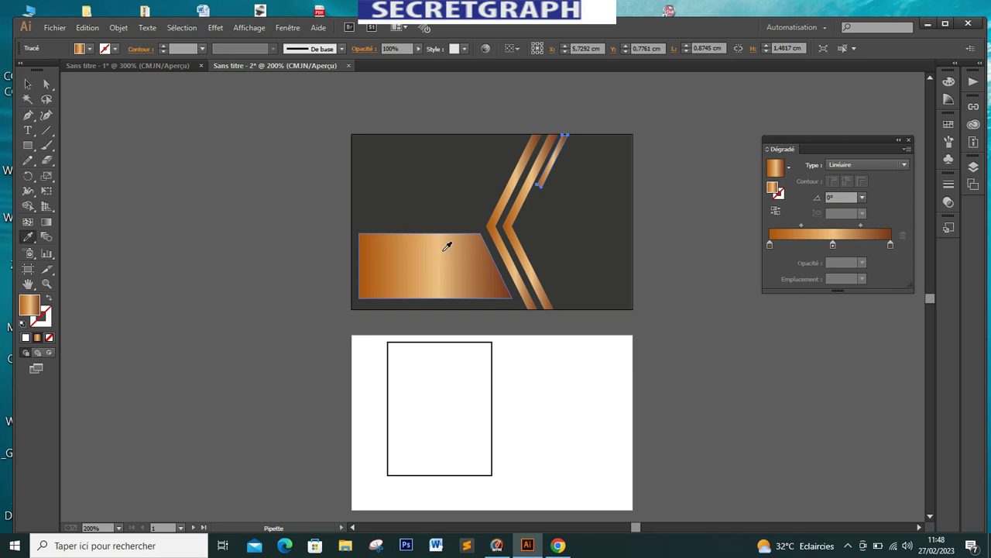
Reselect the copper stripe to check it, then select the card background rectangle for refilling
key(v)
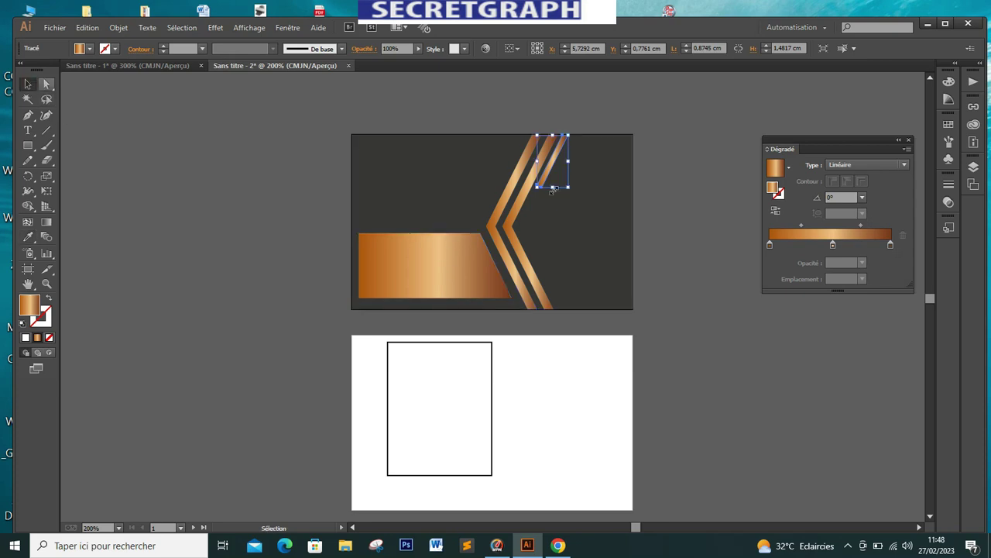
click(672, 203)
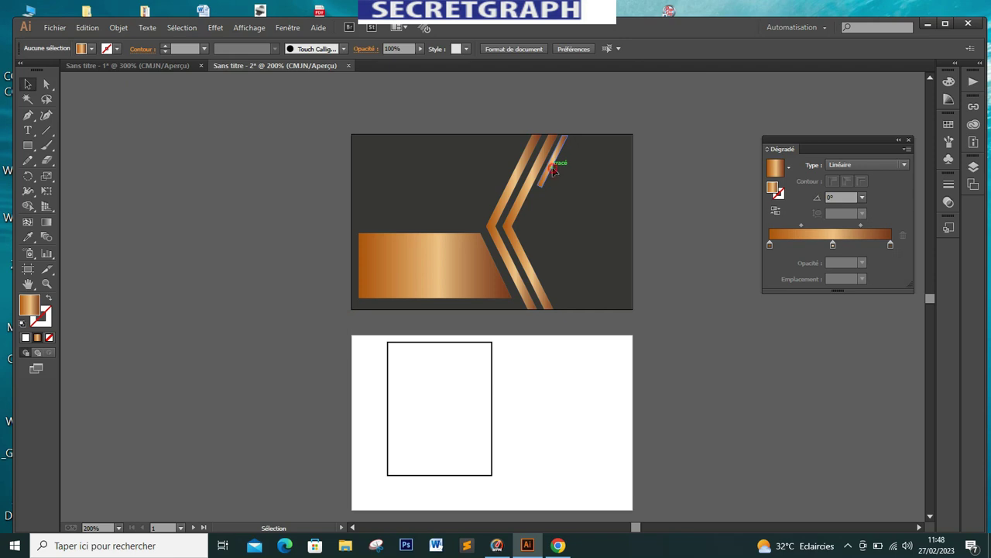
click(538, 166)
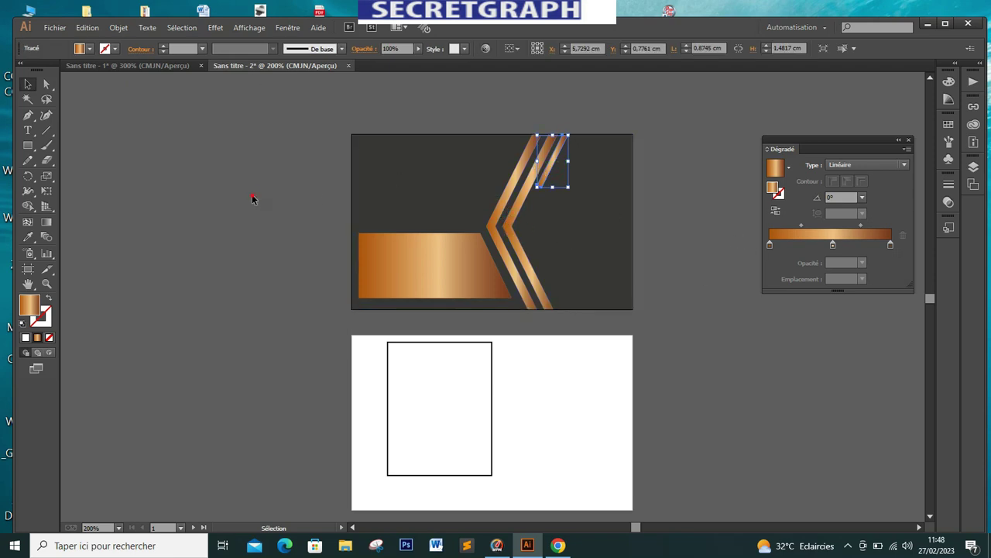
click(422, 192)
click(88, 49)
Recolour the front background rectangle from black to charcoal grey #2D2D2D
click(18, 107)
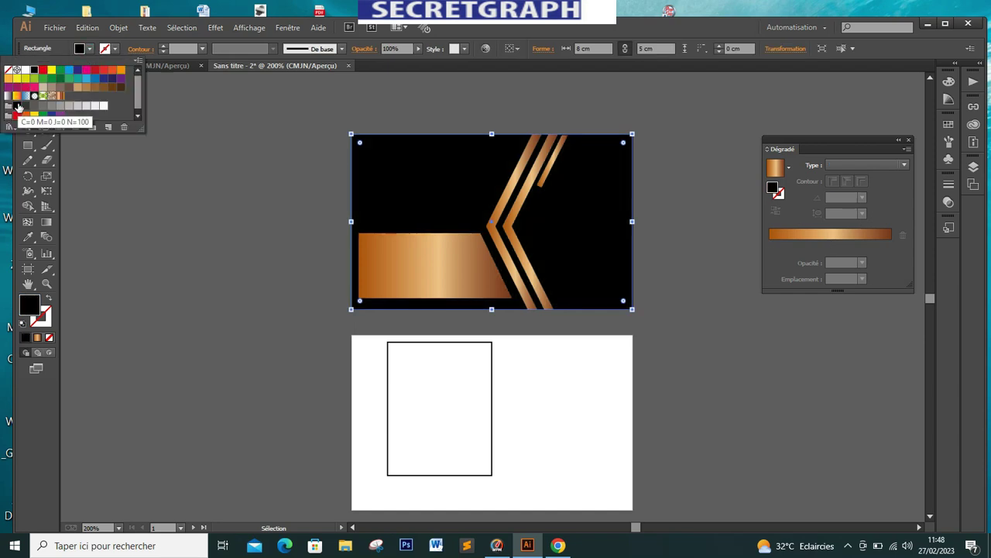
click(27, 107)
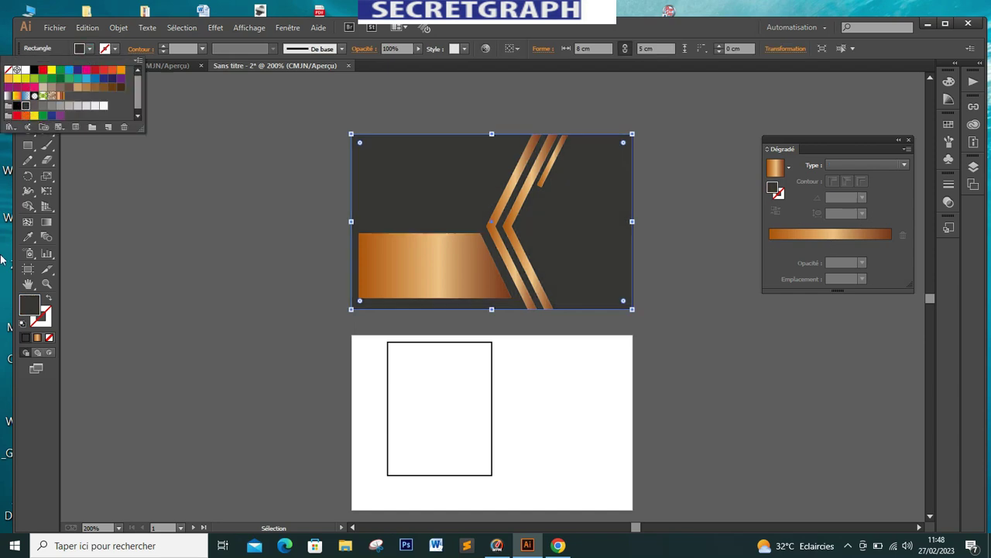
double_click(31, 305)
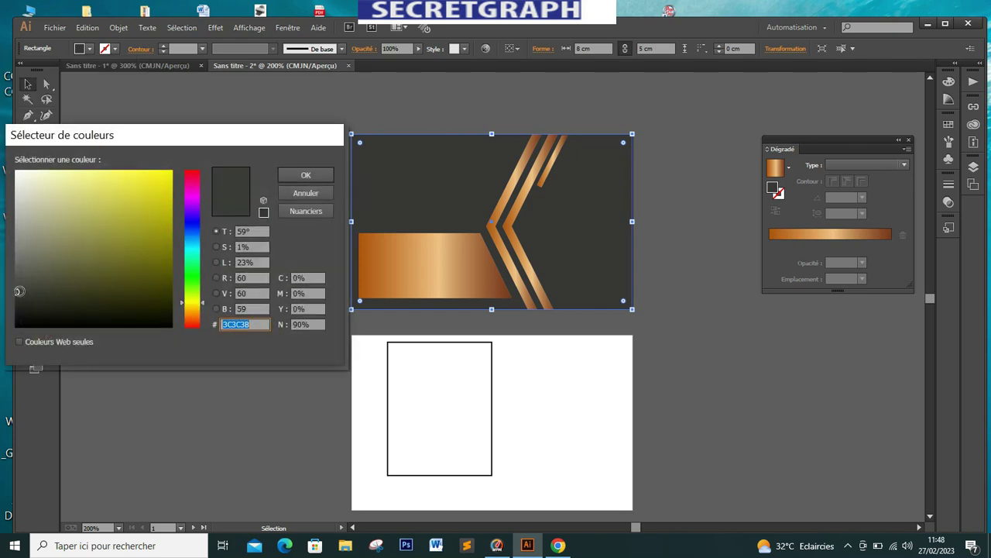
click(306, 175)
click(710, 316)
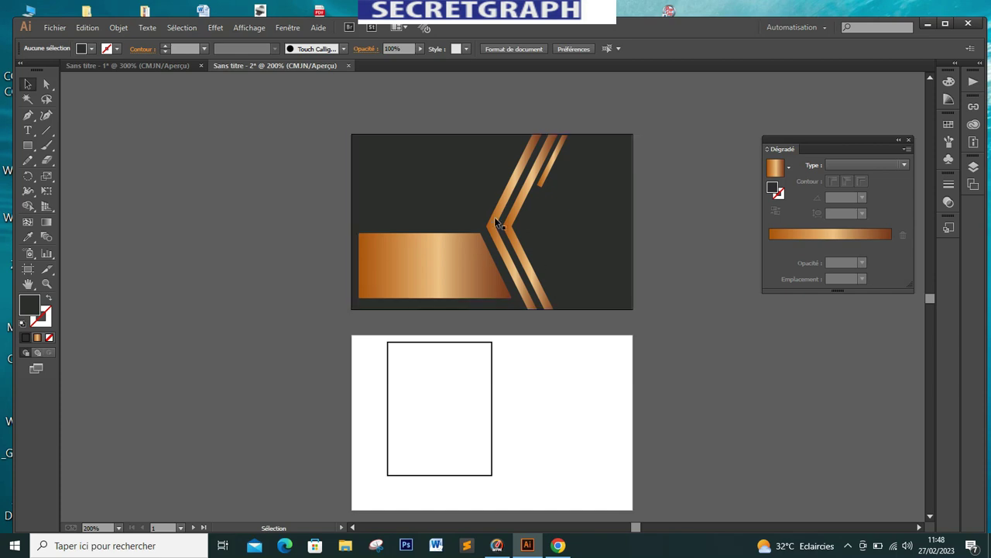
Add the text 'SECRET DIGITAL' at the card's upper left
click(29, 131)
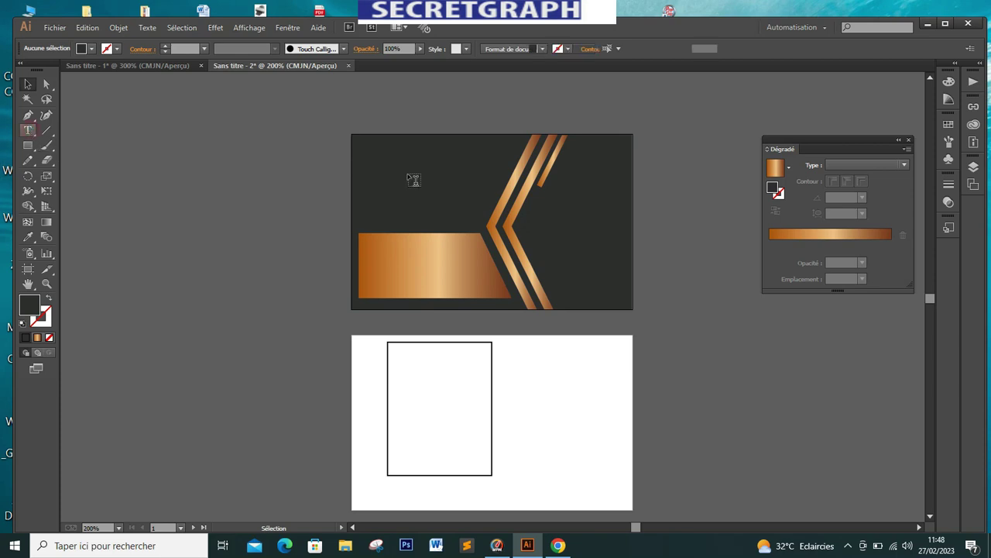
click(368, 194)
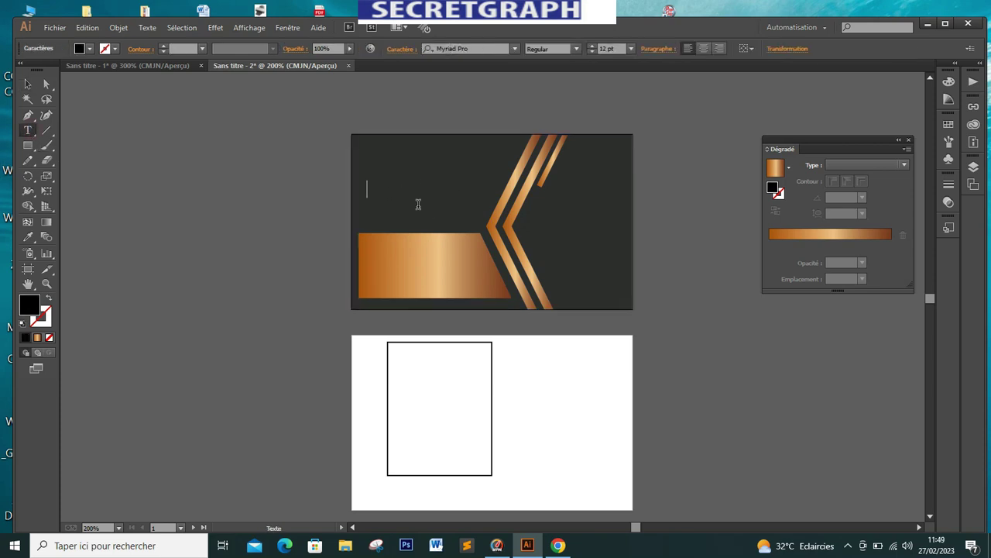
text(SECRET)
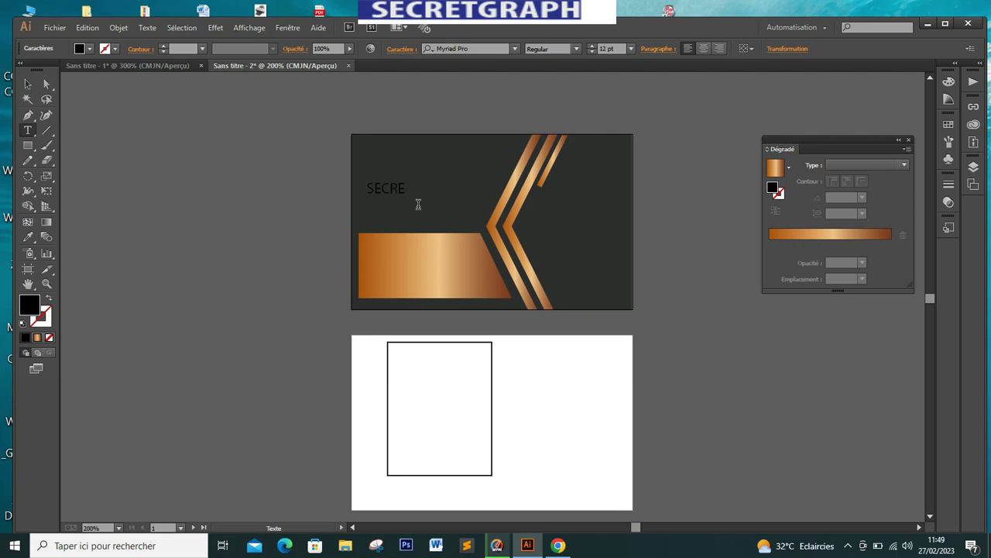
text( DIGIT)
text(AL)
Select the word SECRET and inspect its Myriad Pro font in the Character settings
drag(366, 188, 413, 188)
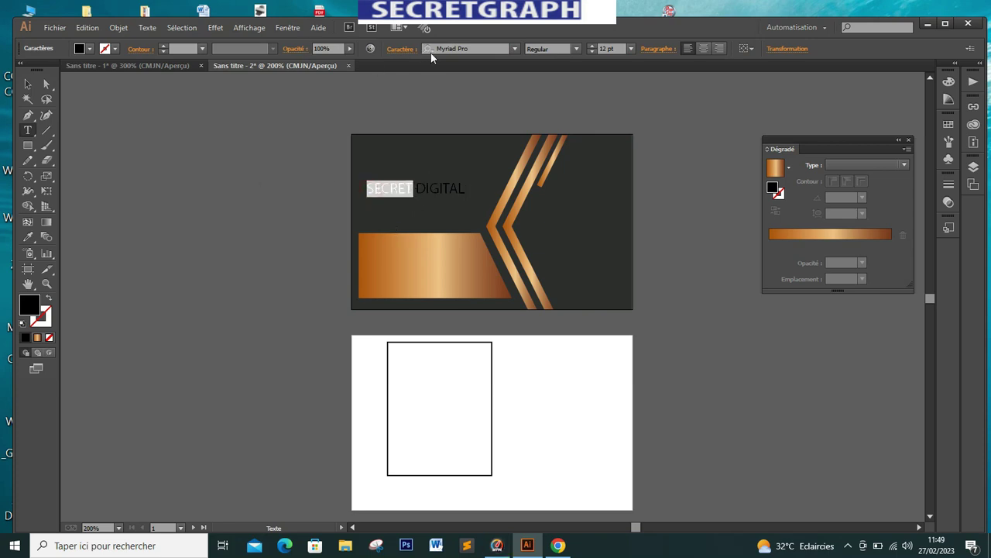
click(401, 49)
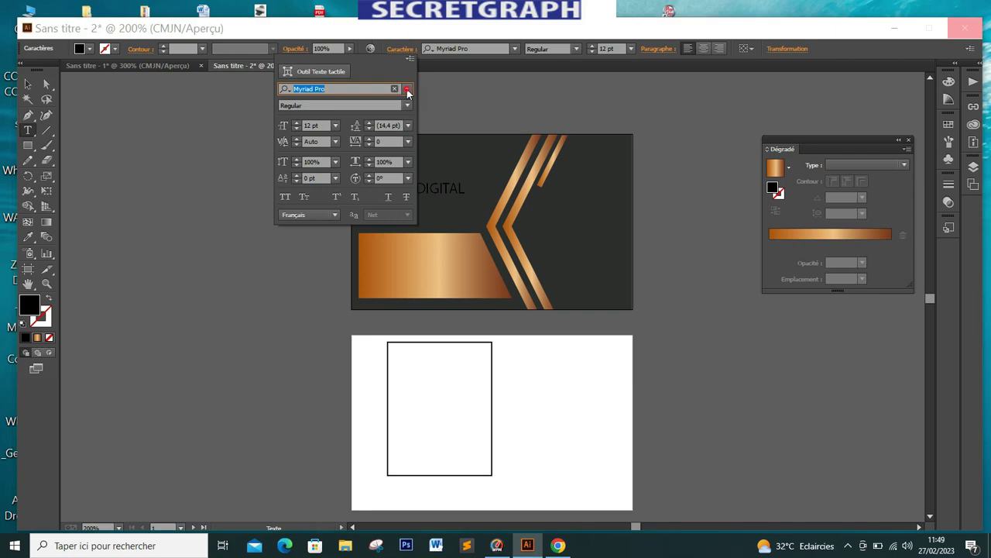
click(391, 87)
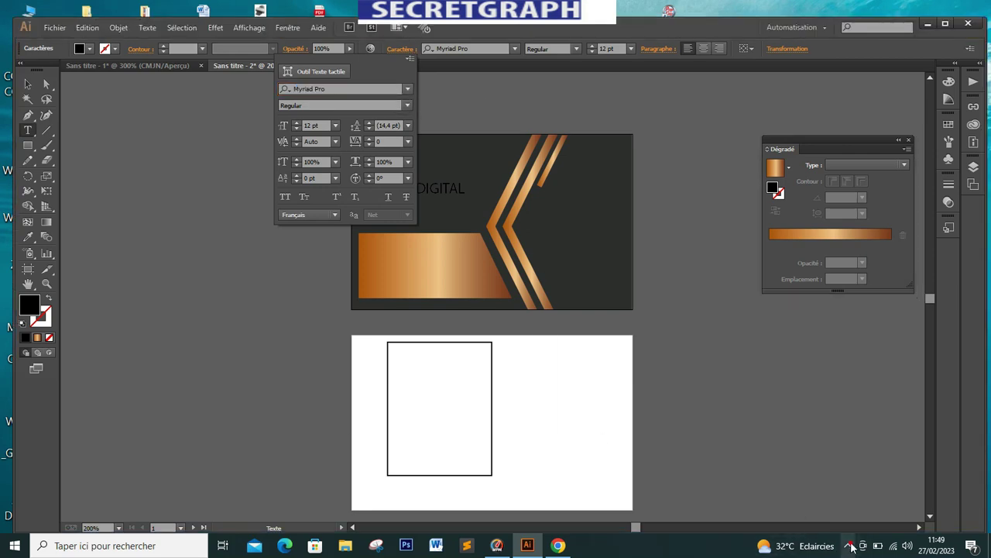
key(Escape)
click(413, 188)
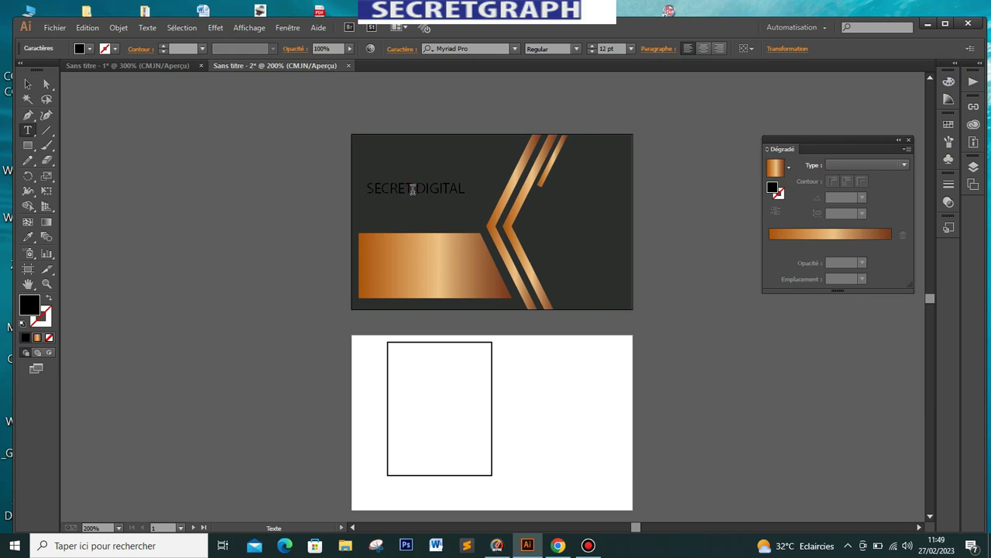
drag(415, 187, 369, 186)
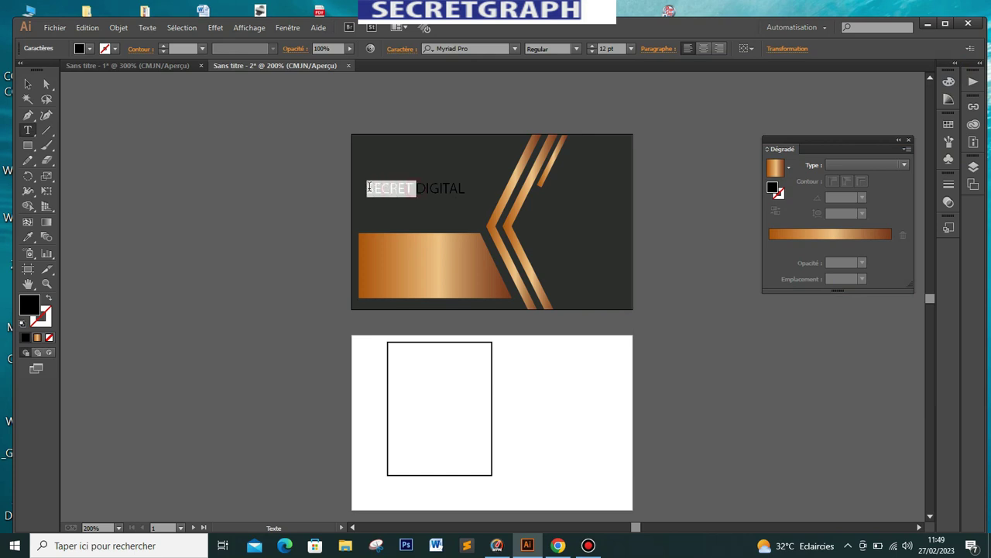
Try Poplar Std Black on the whole SECRET DIGITAL line
click(411, 52)
click(408, 88)
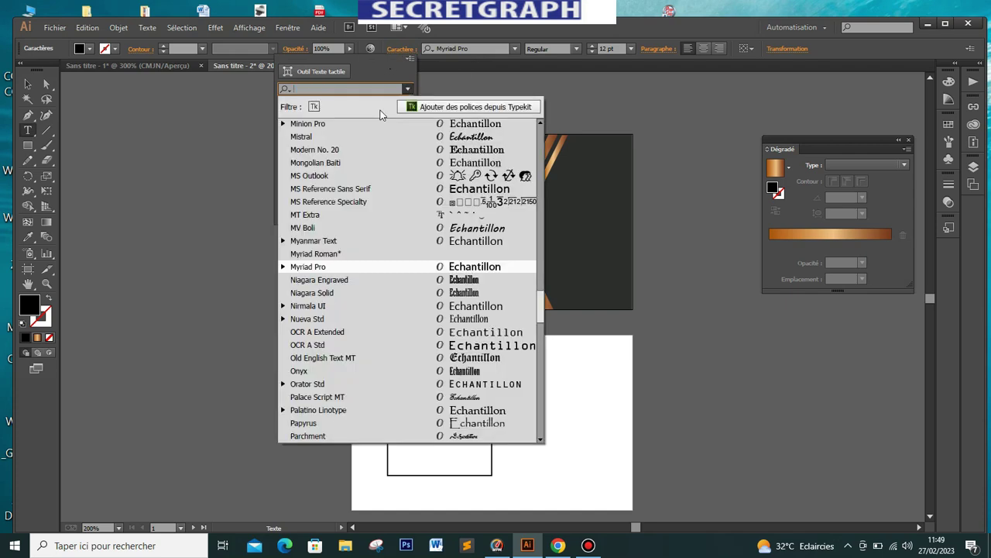
click(402, 265)
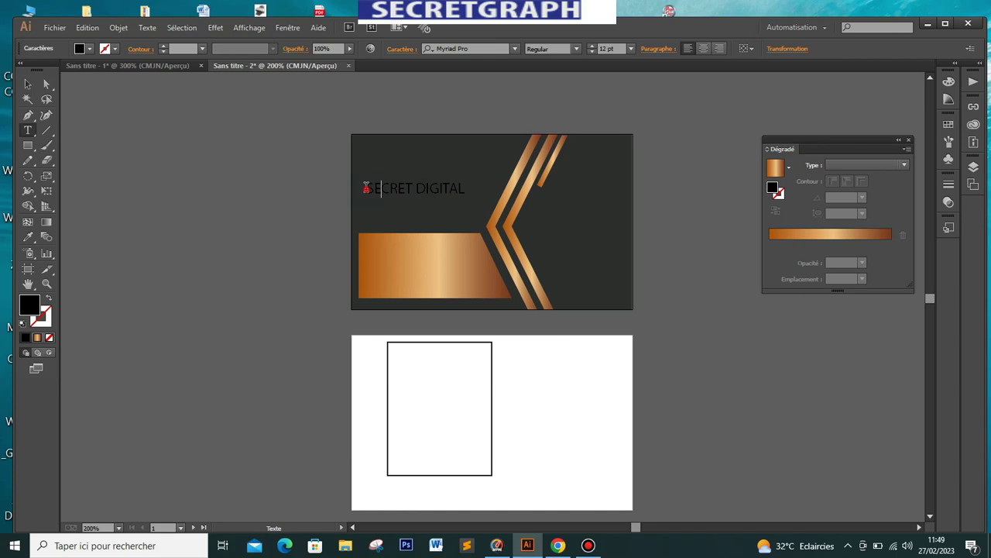
drag(368, 188, 467, 188)
click(404, 49)
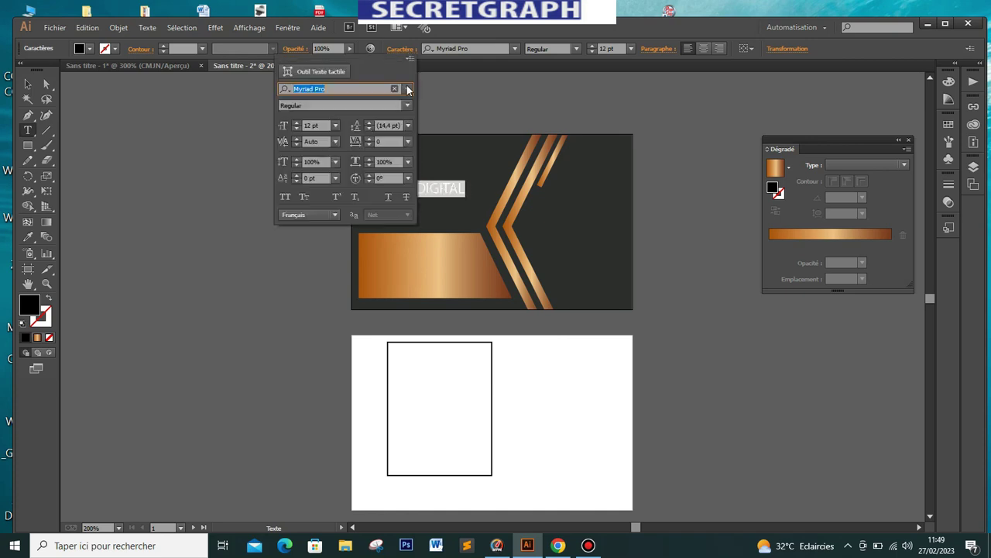
click(407, 88)
scroll(455, 293, down, 2)
scroll(455, 292, down, 1)
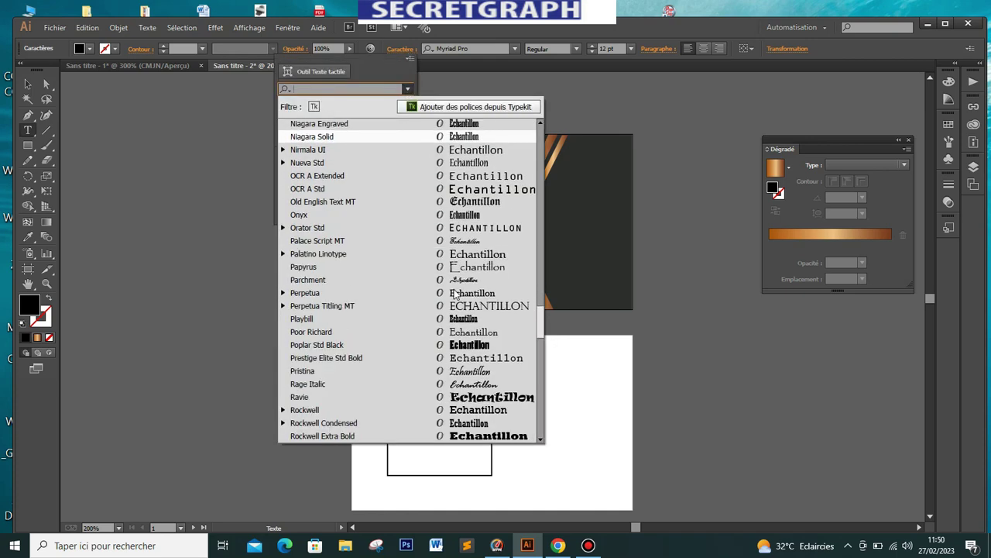
click(470, 343)
click(442, 197)
click(440, 191)
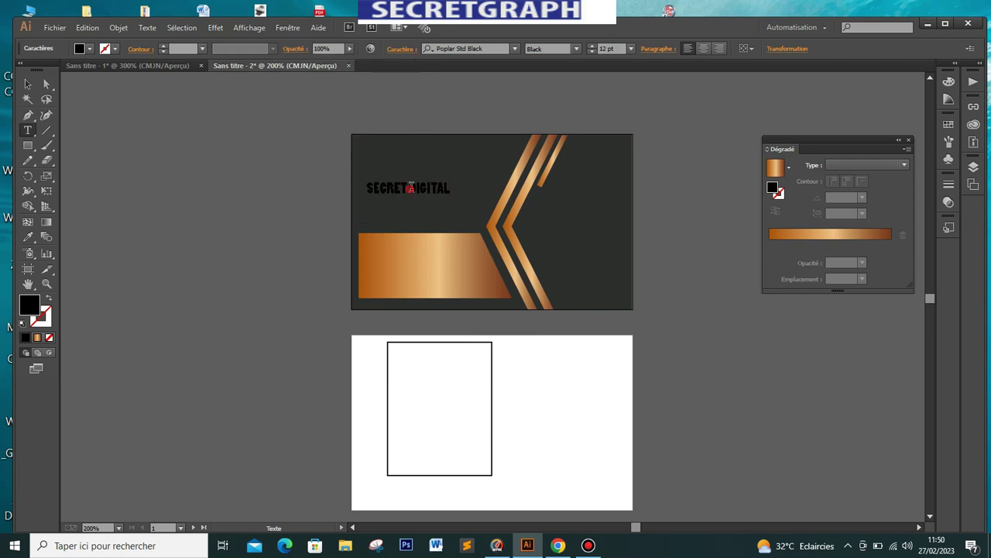
Try Palatino Linotype Bold on the word DIGITAL to compare fonts
drag(410, 188, 457, 187)
click(400, 49)
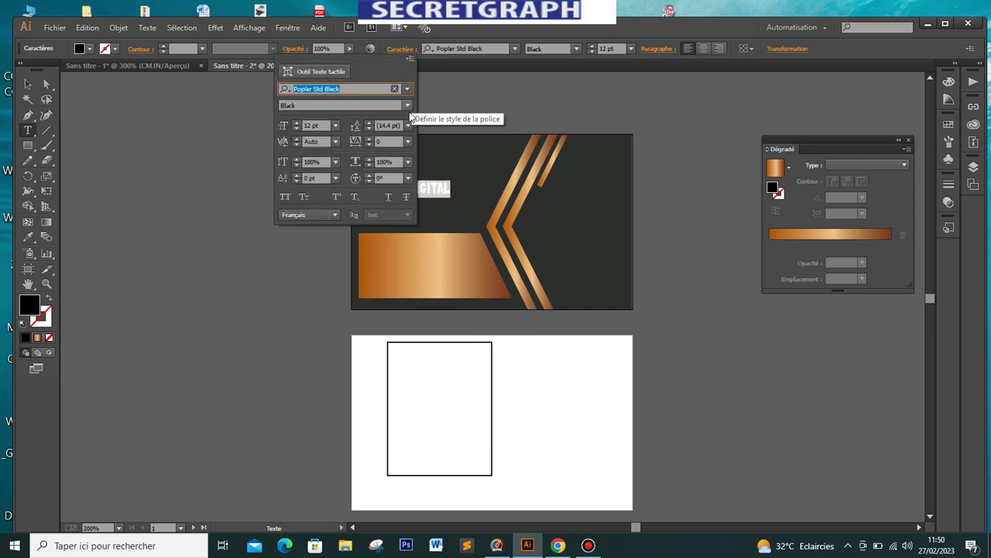
click(407, 91)
click(434, 178)
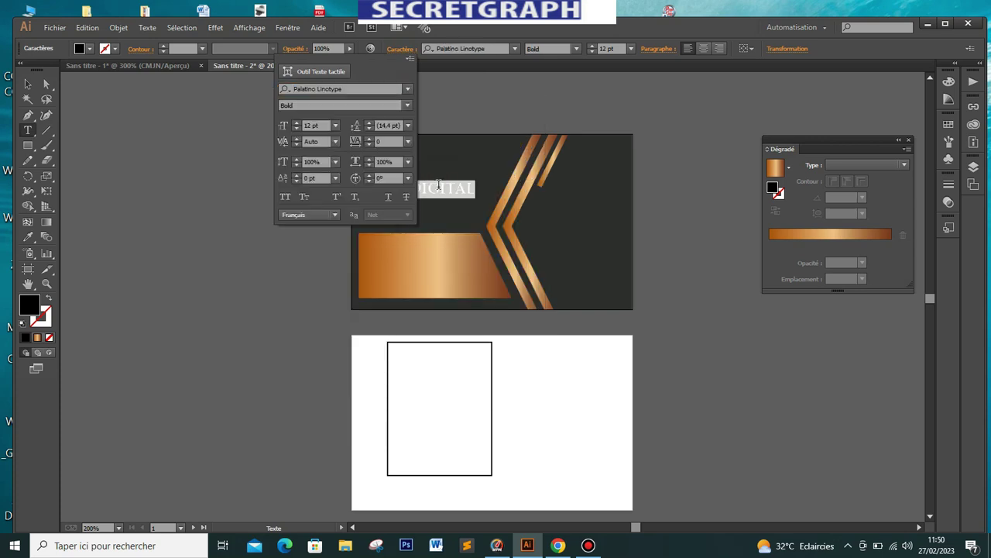
click(439, 187)
click(398, 188)
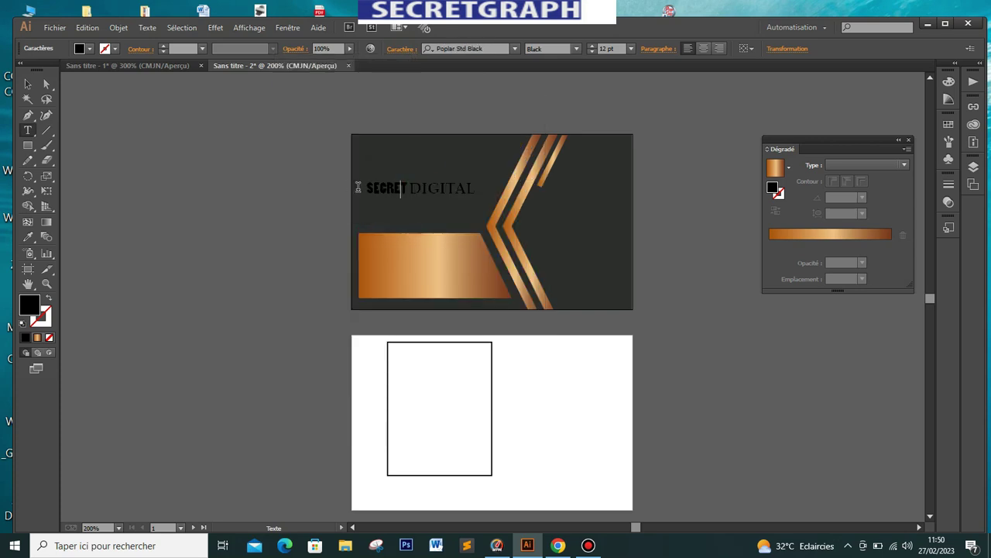
Apply Bauhaus 93 to the whole SECRET DIGITAL line
drag(474, 188, 366, 188)
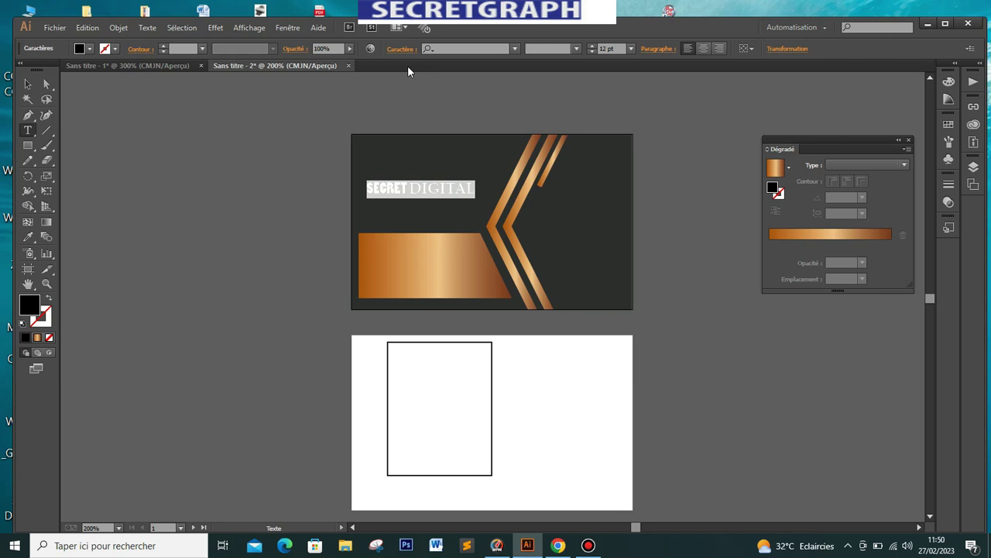
click(506, 46)
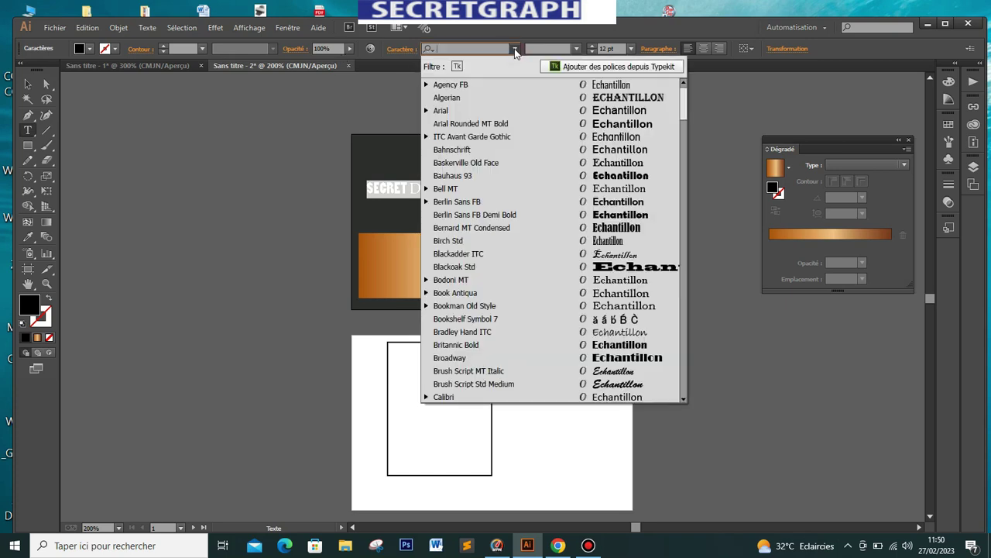
click(529, 177)
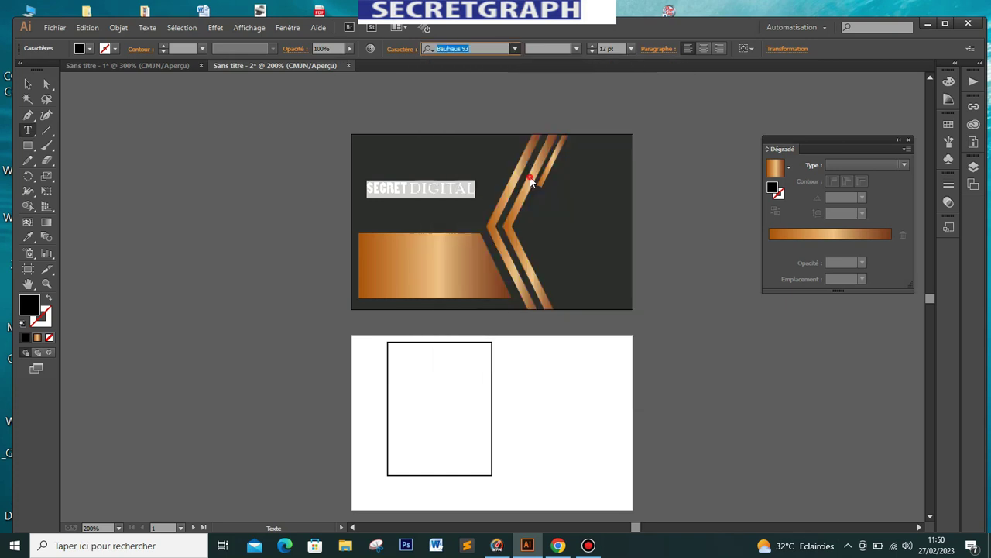
click(456, 190)
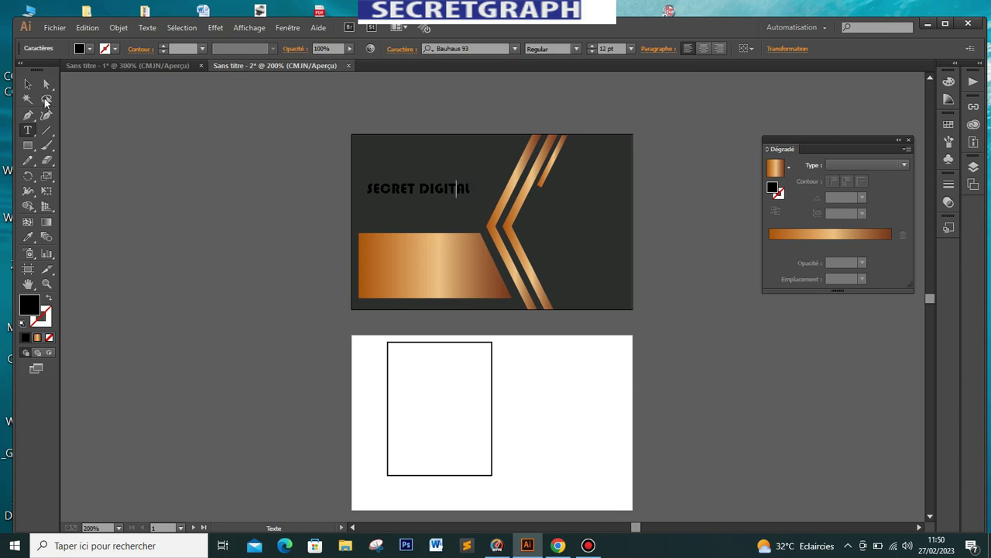
Convert the SECRET DIGITAL text to outlines
click(27, 84)
right_click(445, 193)
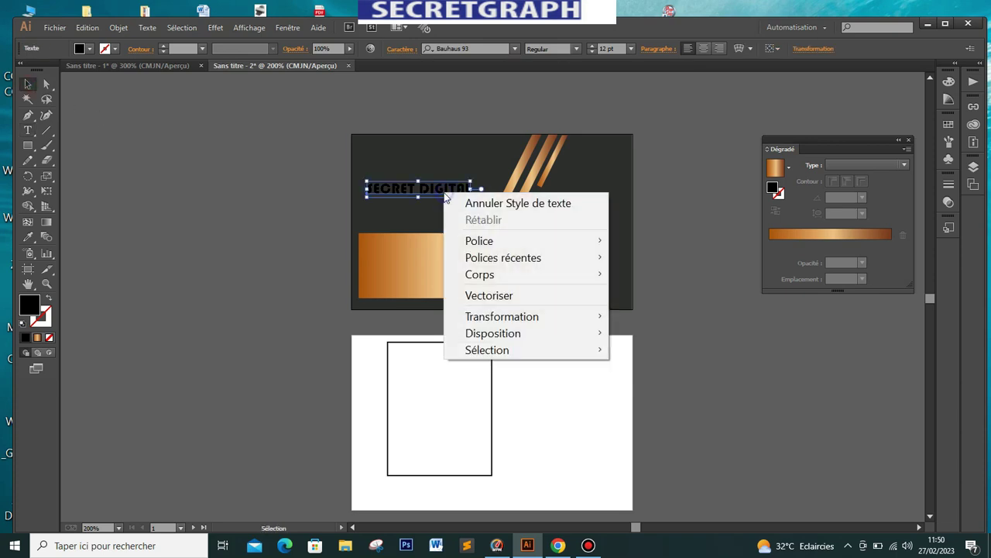
click(500, 295)
click(379, 211)
click(422, 188)
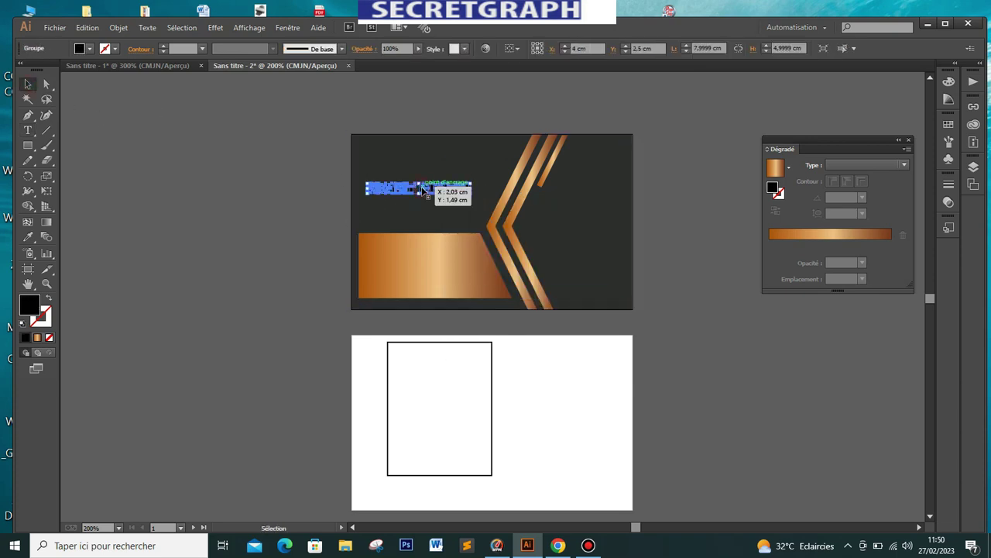
Sample the copper gradient onto the outlined lettering with the Eyedropper
click(28, 237)
click(433, 270)
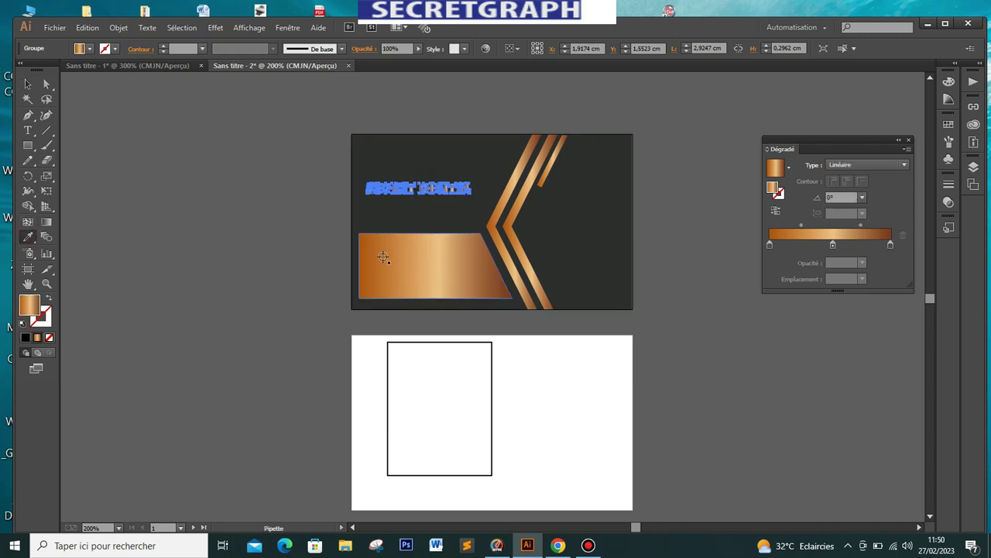
key(v)
click(306, 203)
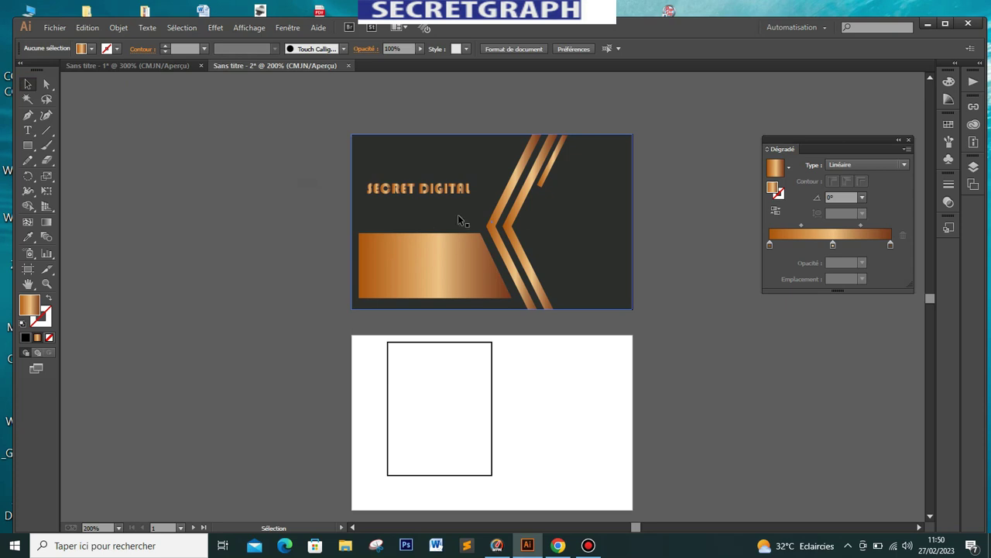
Fill the lettering white and move it slightly lower on the card
click(458, 189)
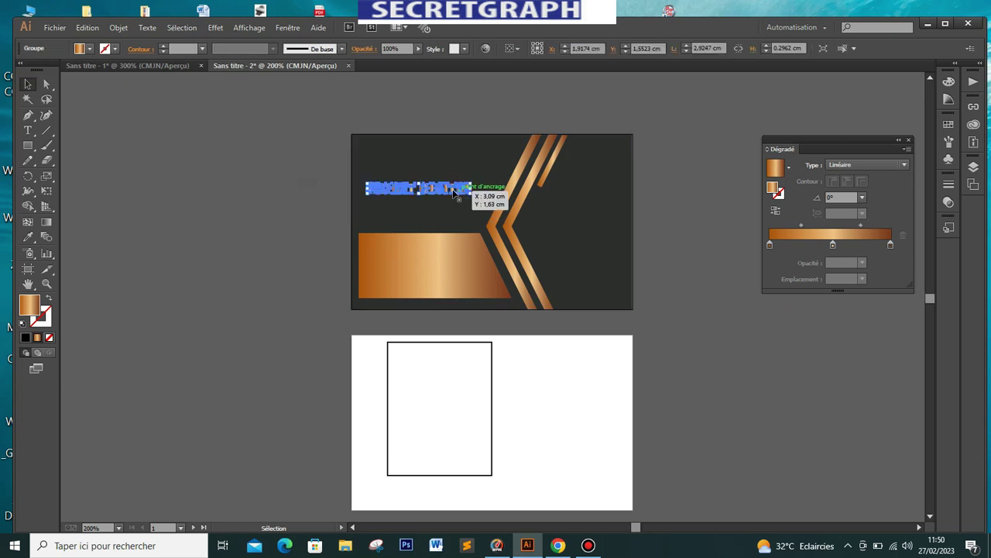
click(87, 49)
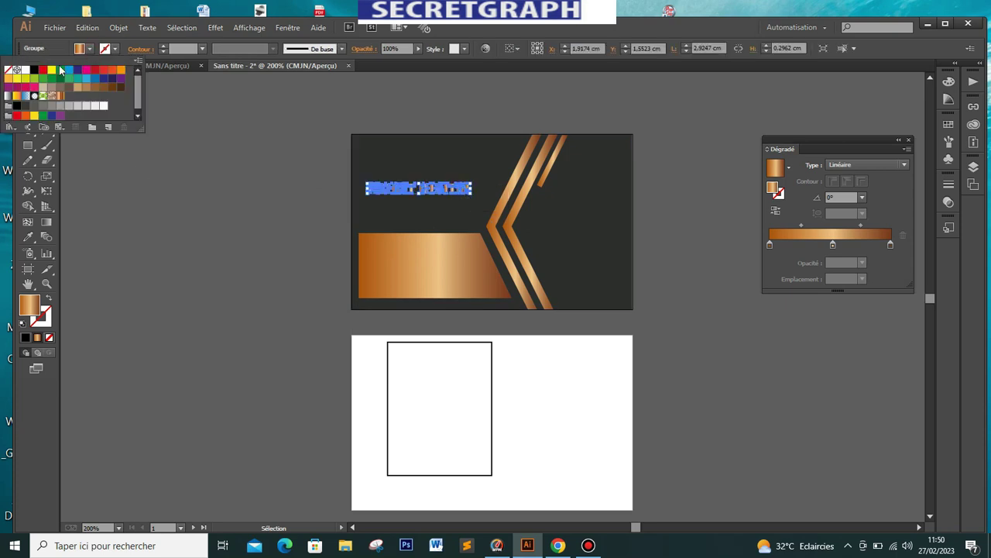
click(386, 155)
double_click(387, 155)
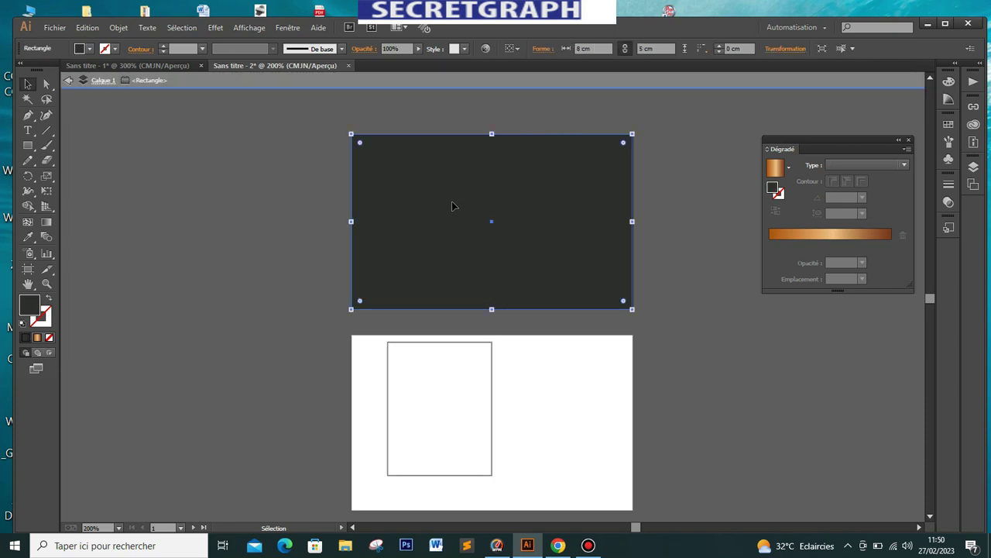
click(67, 81)
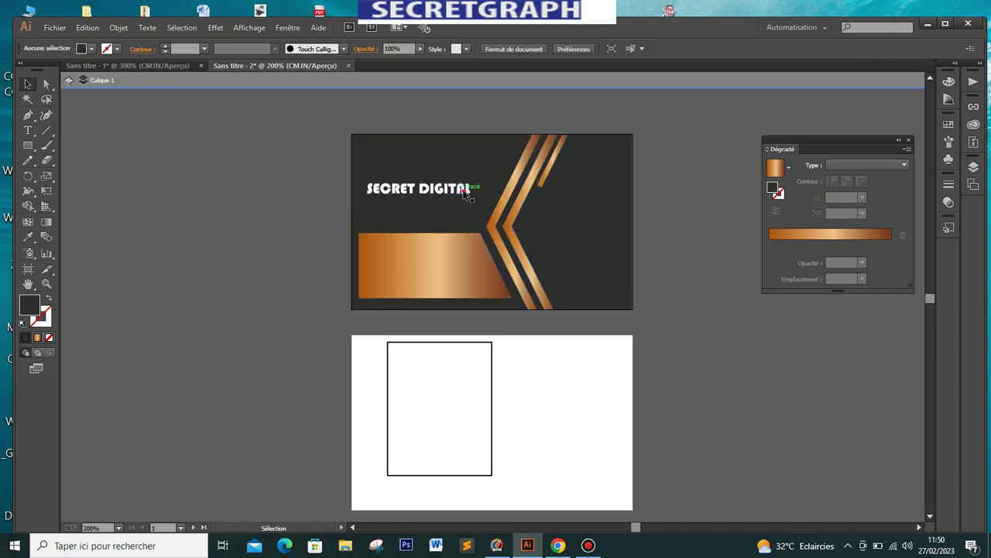
drag(465, 193, 464, 207)
click(200, 160)
click(67, 82)
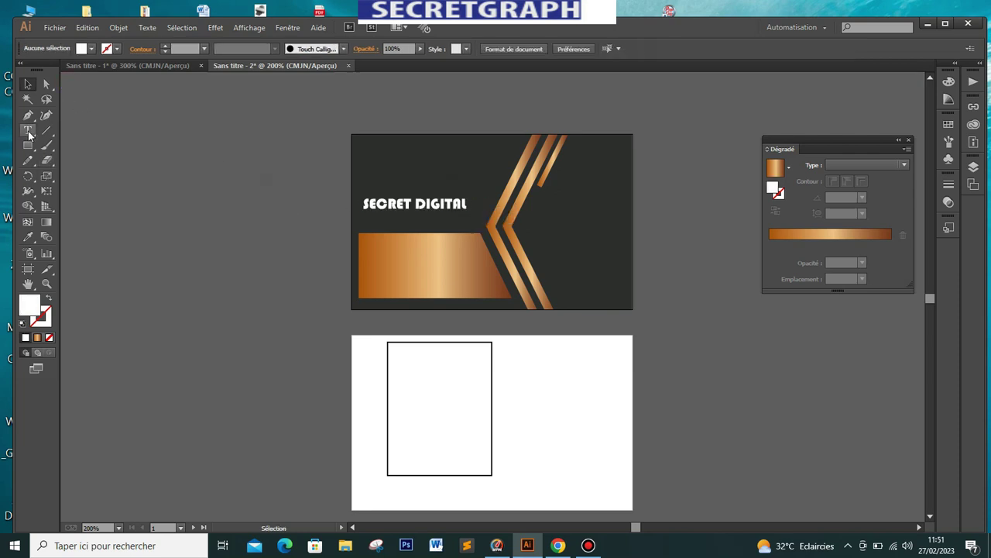
Type 'SD' above the title, enlarge it to about 33 pt, and convert it to outlines
click(28, 130)
click(400, 164)
text(SD)
click(28, 84)
drag(417, 171, 447, 195)
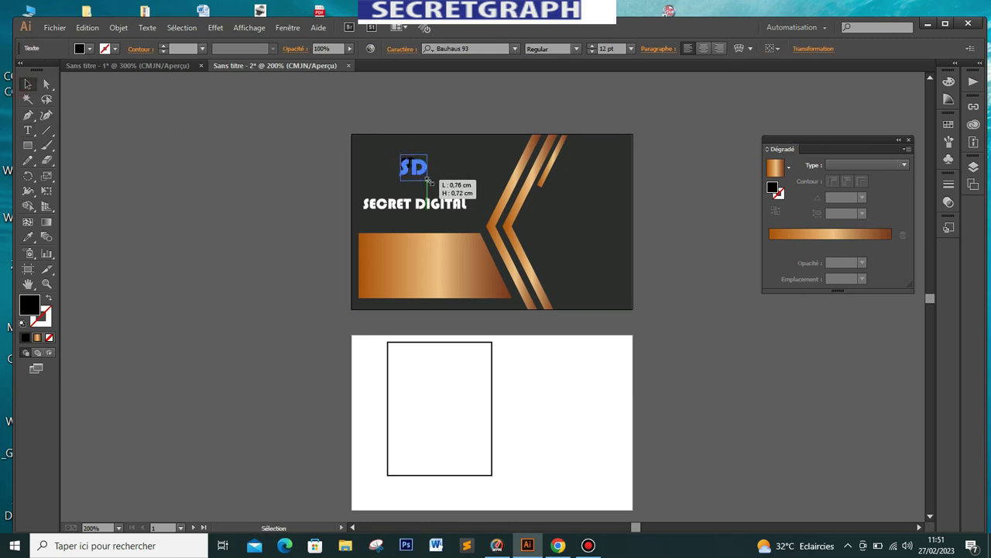
drag(446, 194, 448, 198)
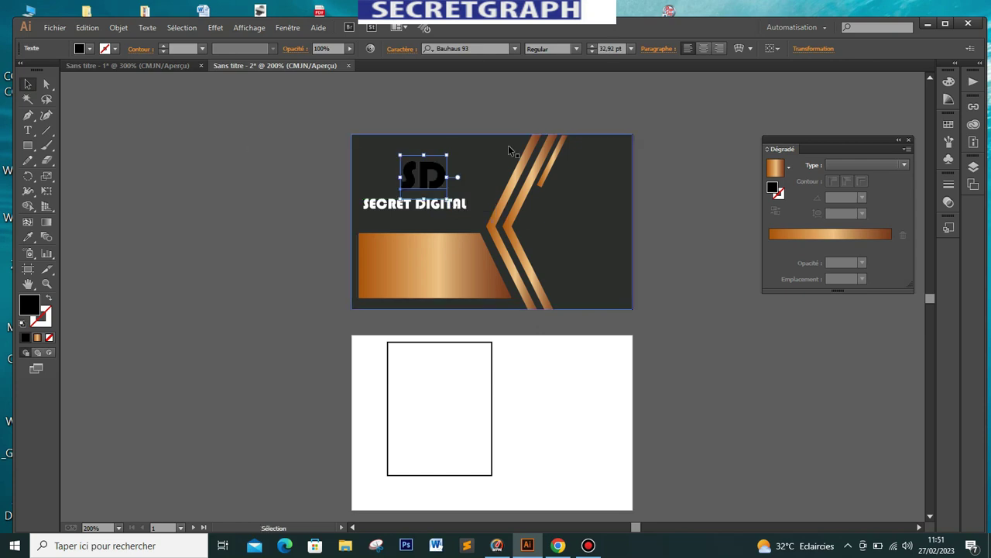
right_click(422, 164)
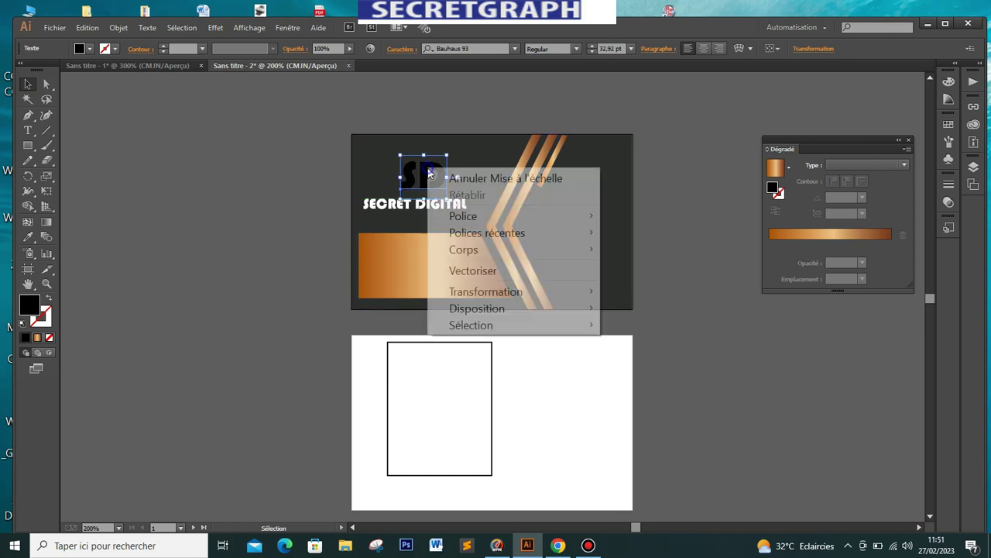
click(498, 272)
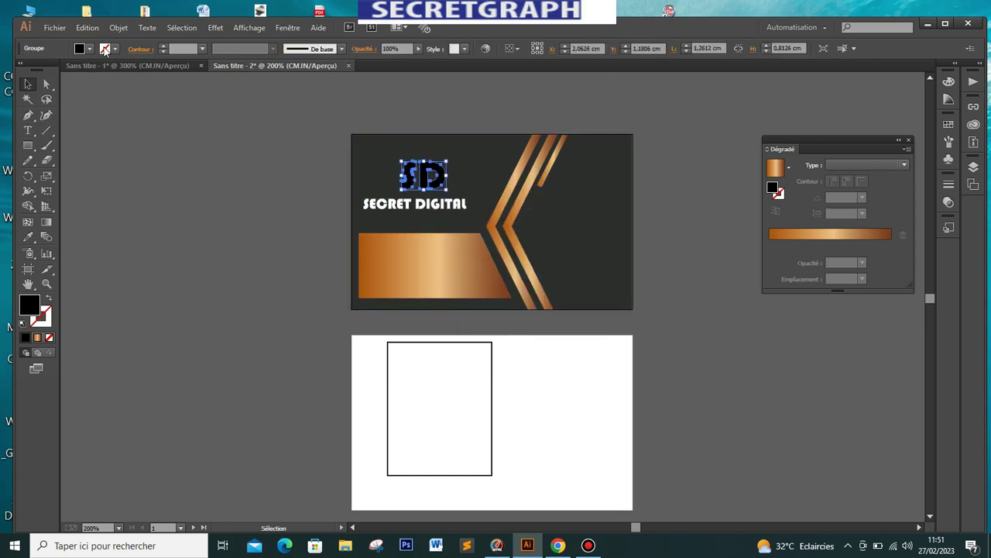
Give SD the copper gradient and draw a circle around it
click(28, 237)
click(462, 266)
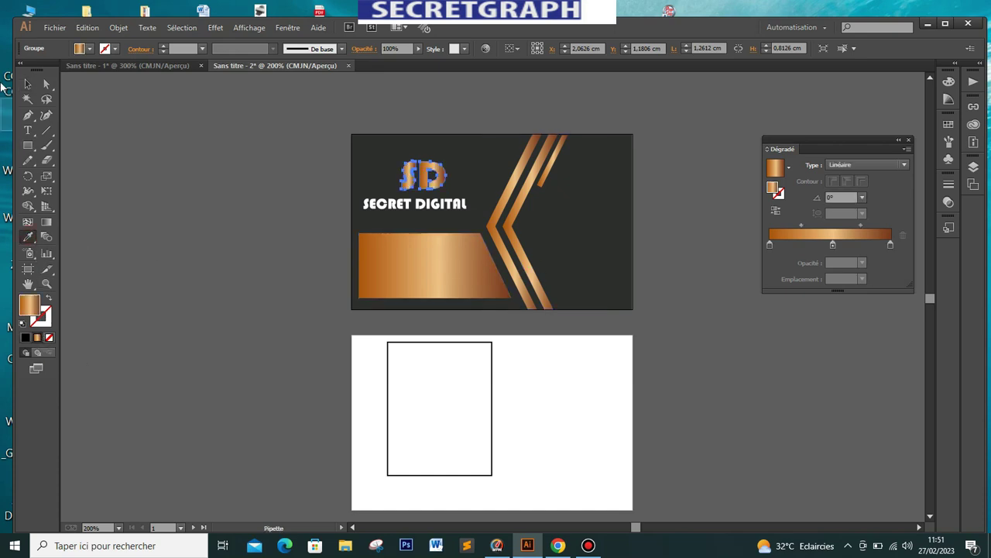
drag(28, 144, 74, 175)
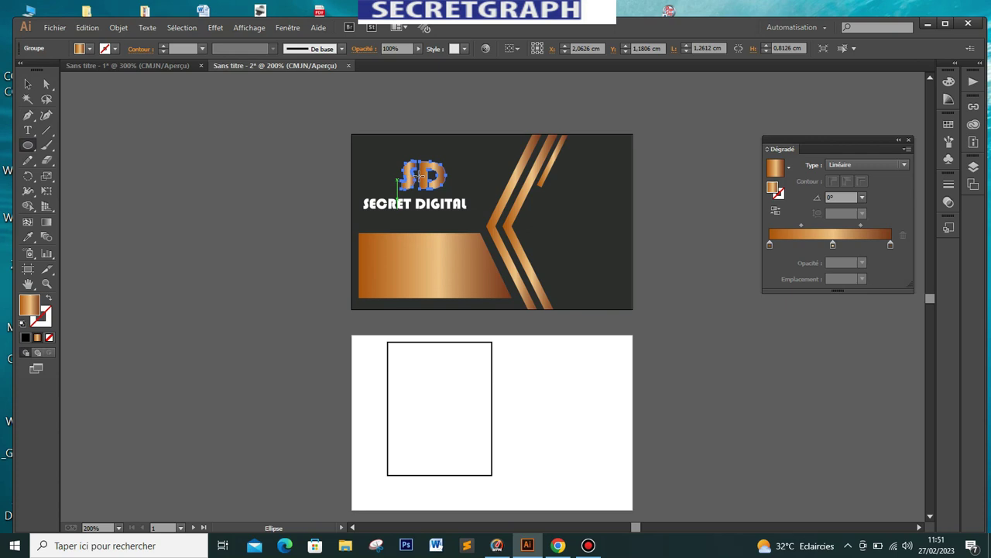
drag(423, 176, 448, 201)
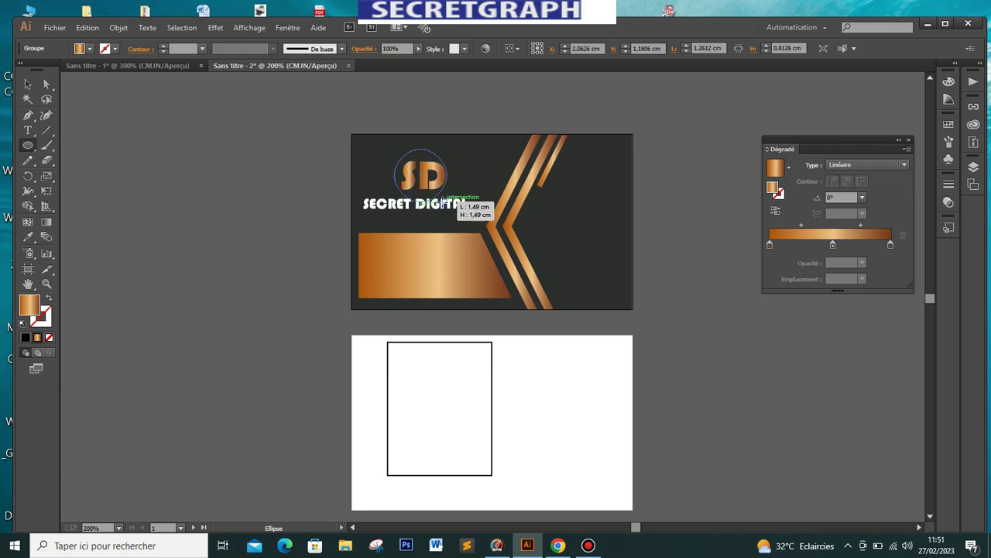
drag(445, 205, 446, 205)
Set the circle to no fill with a white outline
click(91, 48)
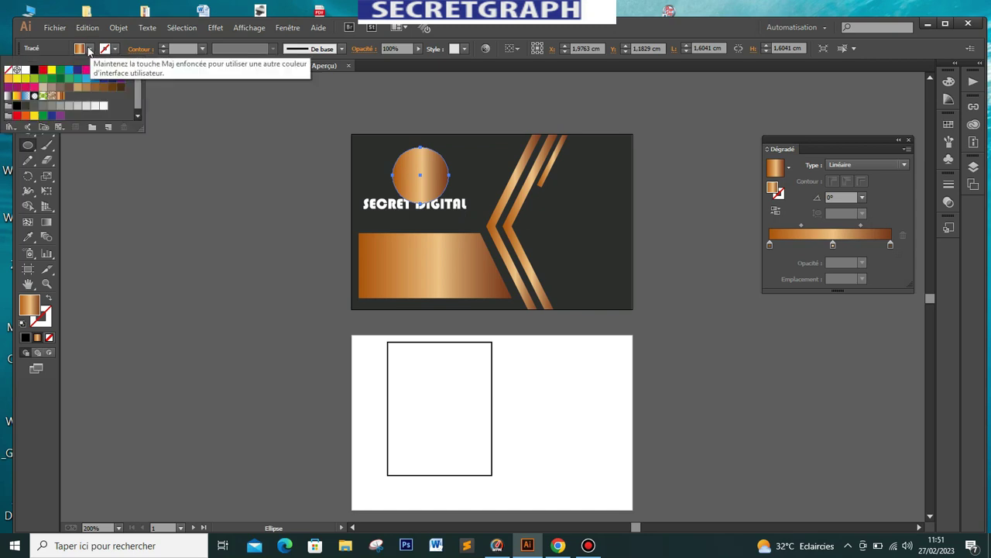
click(6, 70)
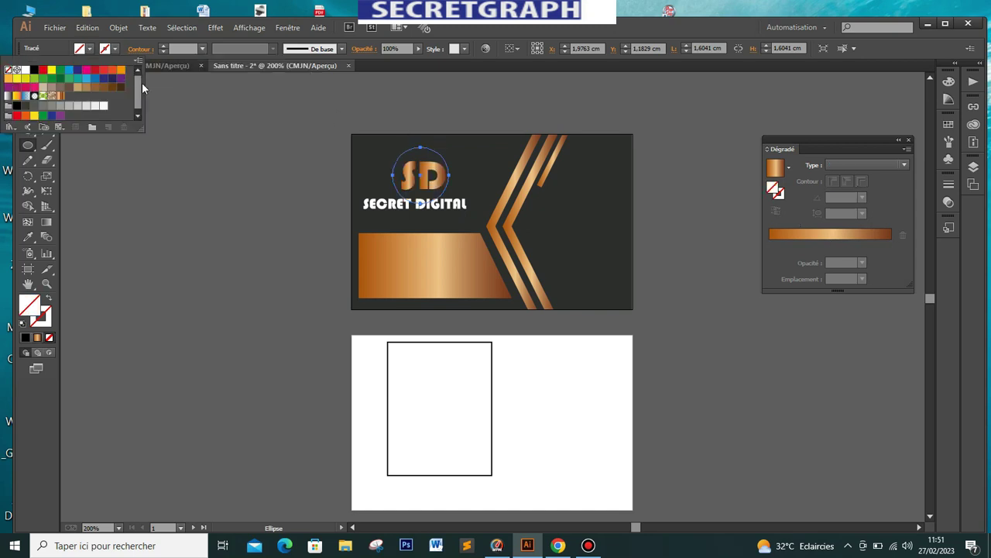
click(115, 49)
click(115, 48)
click(17, 70)
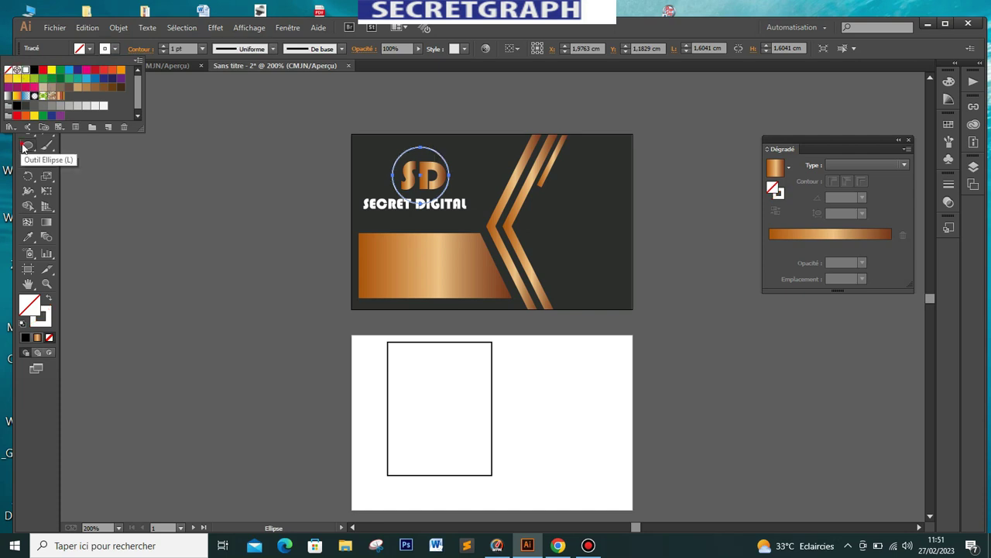
click(28, 84)
Move the circled SD logo up slightly above SECRET DIGITAL
click(464, 178)
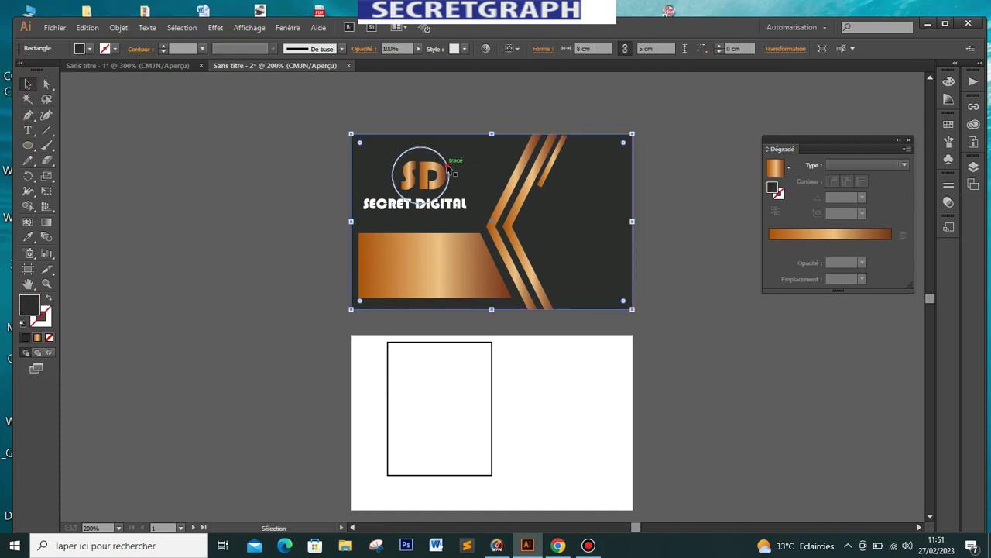
click(448, 165)
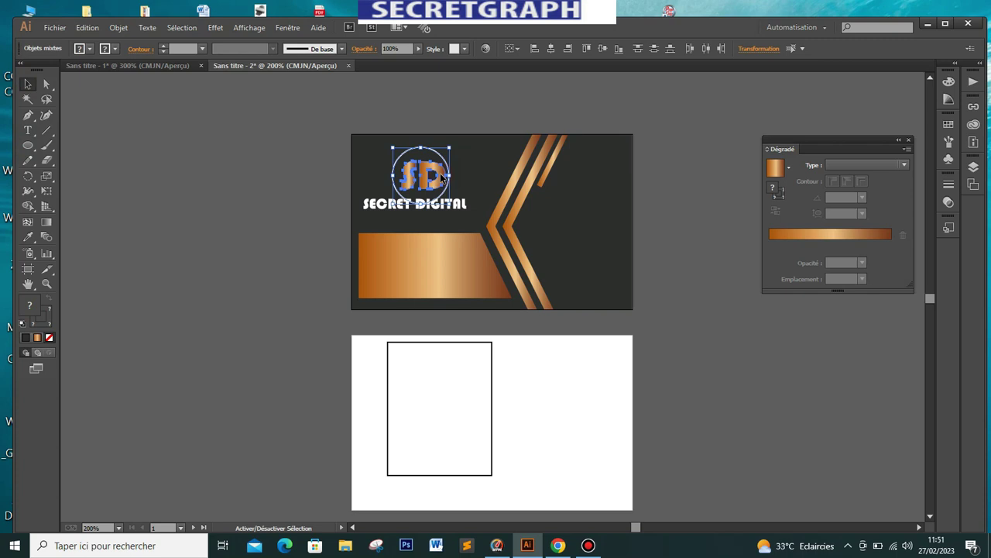
drag(441, 178, 445, 153)
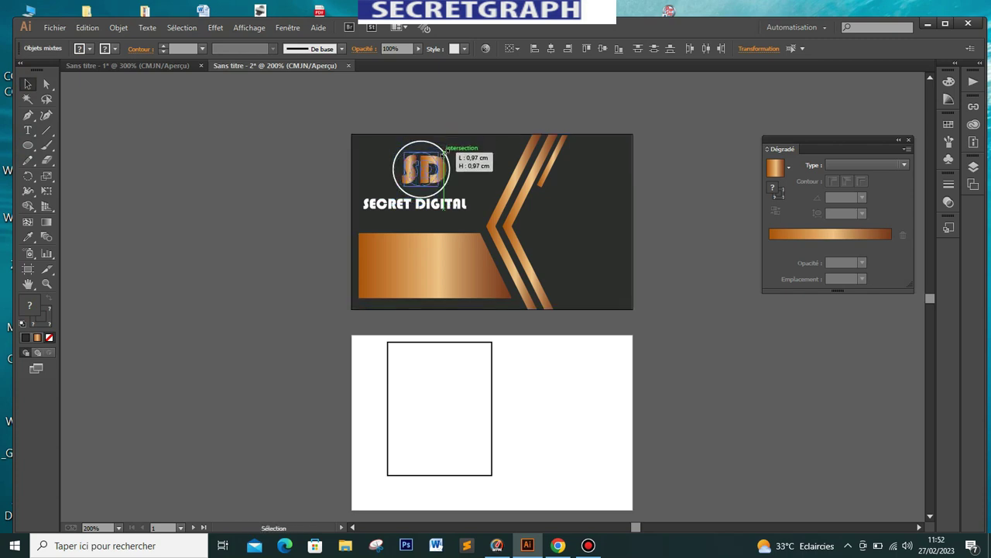
click(241, 188)
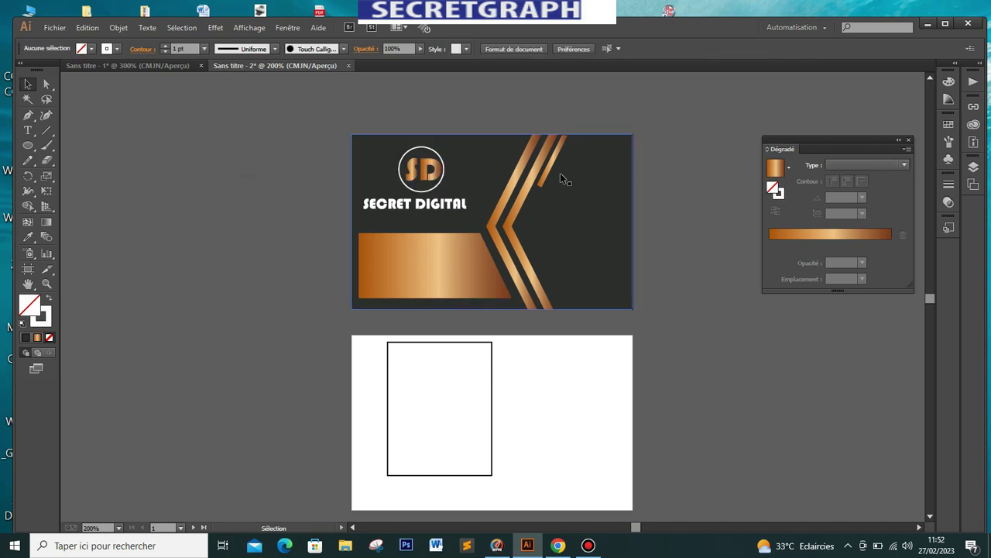
click(433, 172)
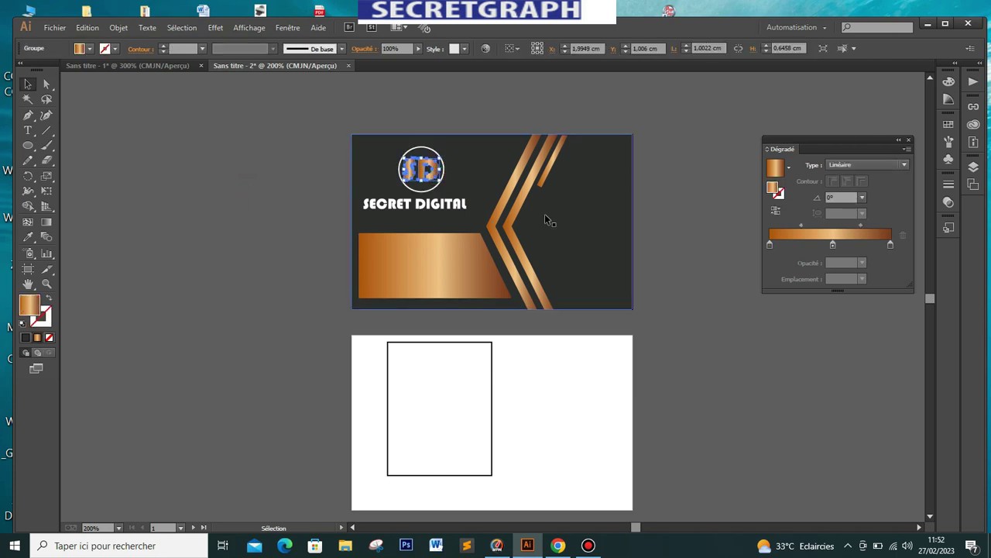
click(702, 260)
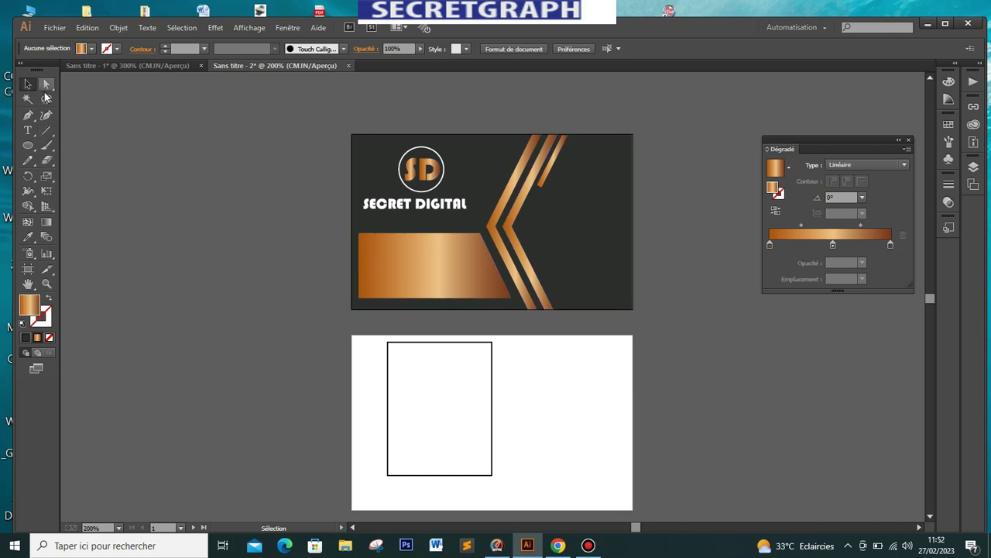
drag(28, 145, 70, 147)
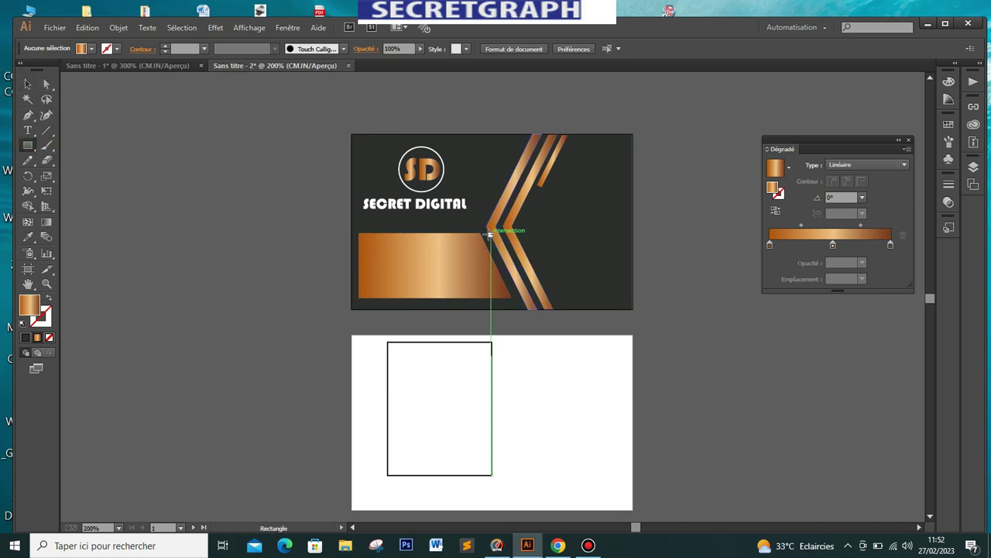
Draw a thin copper bar above the copper block and stretch the block to the card's left edge
drag(486, 223, 353, 225)
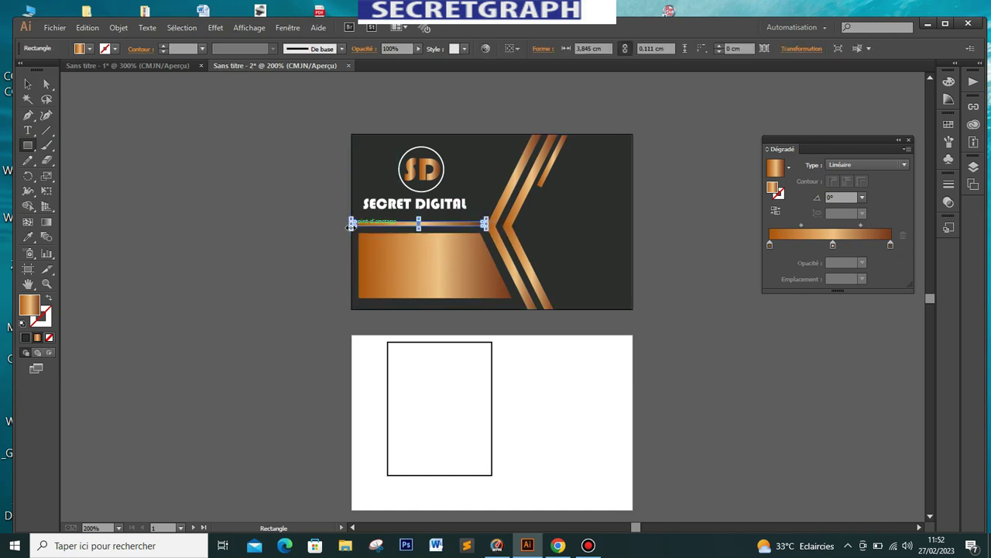
key(v)
click(444, 267)
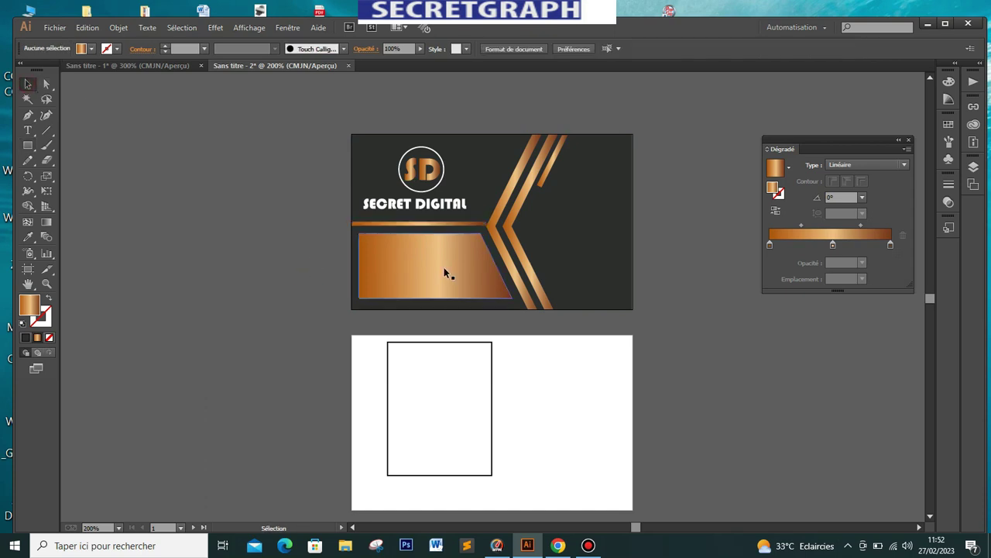
drag(361, 266, 353, 267)
click(281, 272)
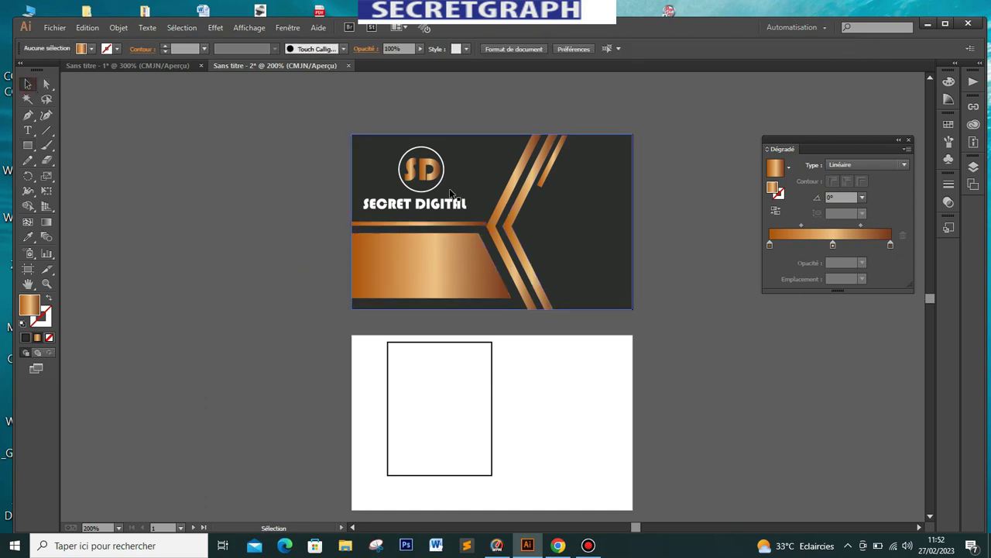
click(28, 115)
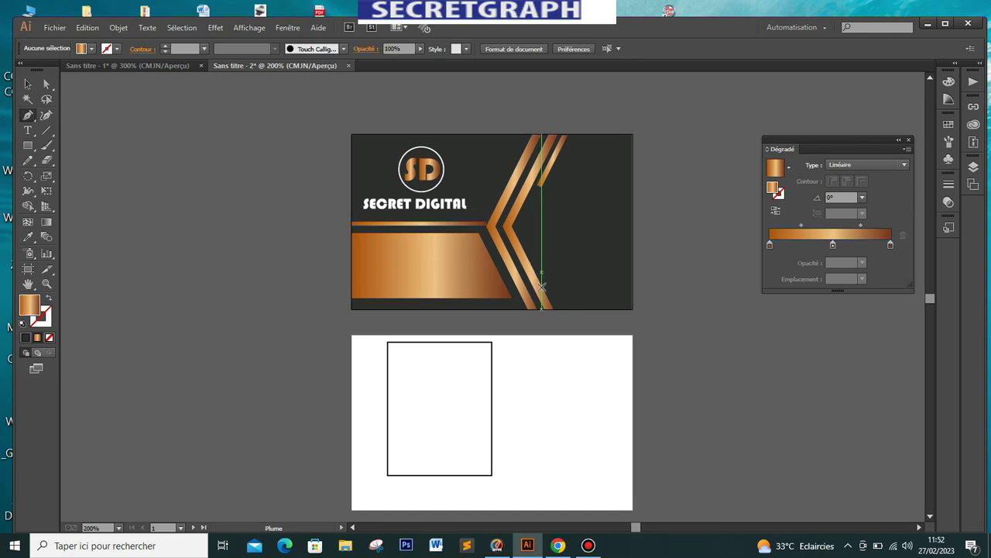
Draw a copper gradient band from the lowest chevron to the card's lower-right corner
drag(551, 295, 538, 271)
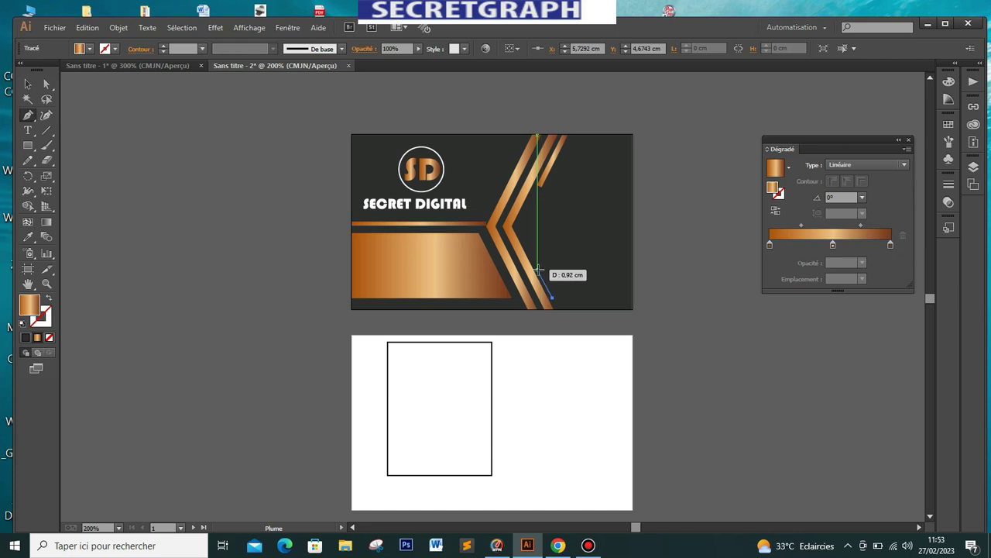
drag(537, 270, 630, 277)
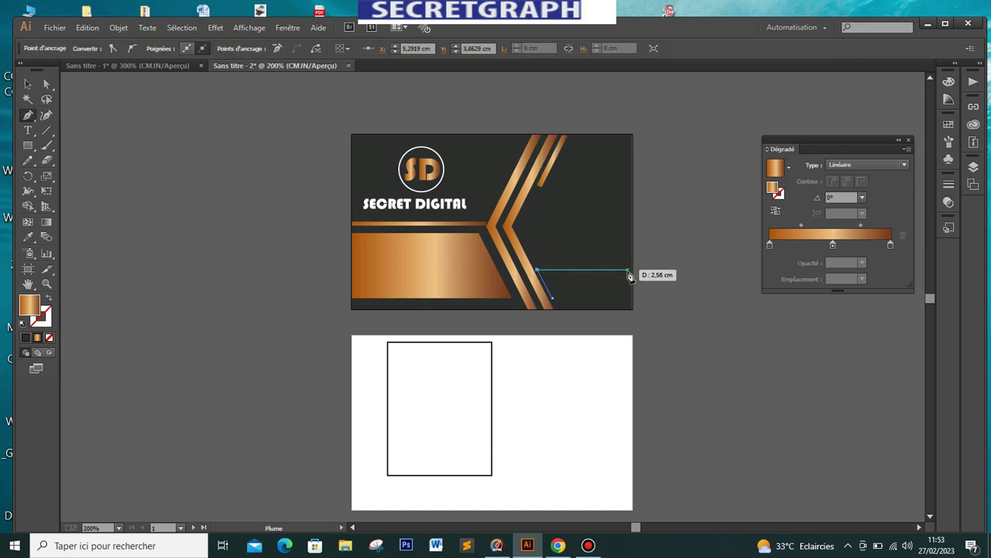
click(631, 273)
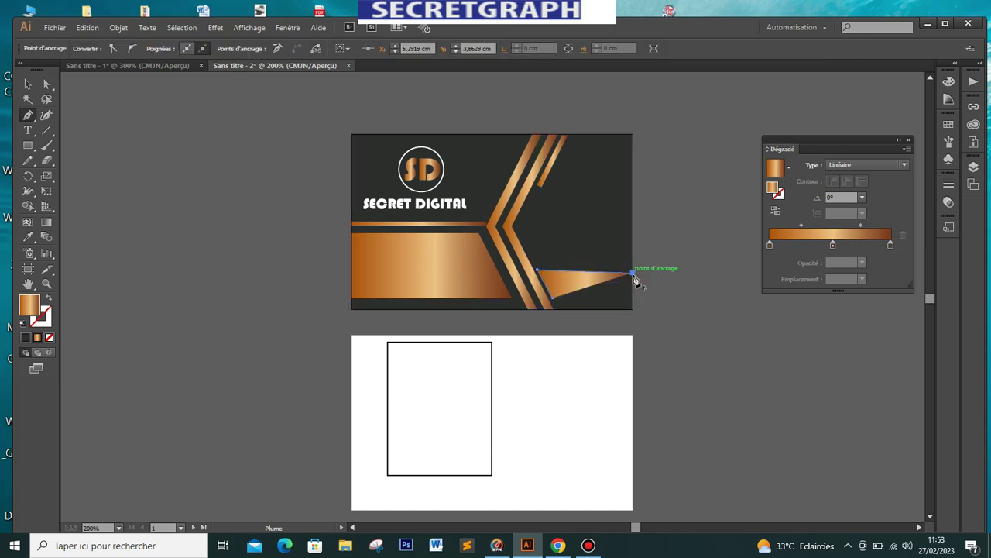
drag(632, 277, 633, 272)
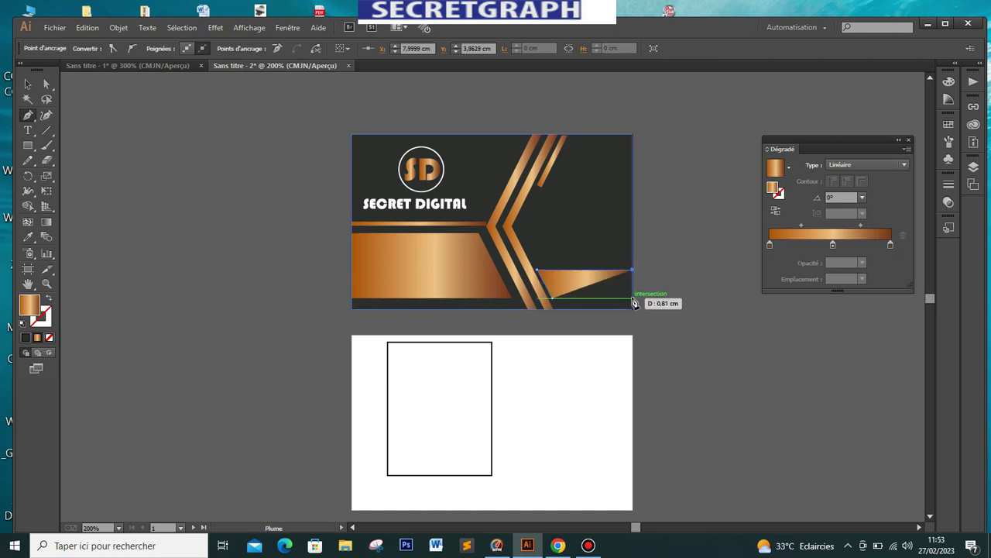
click(633, 297)
click(551, 297)
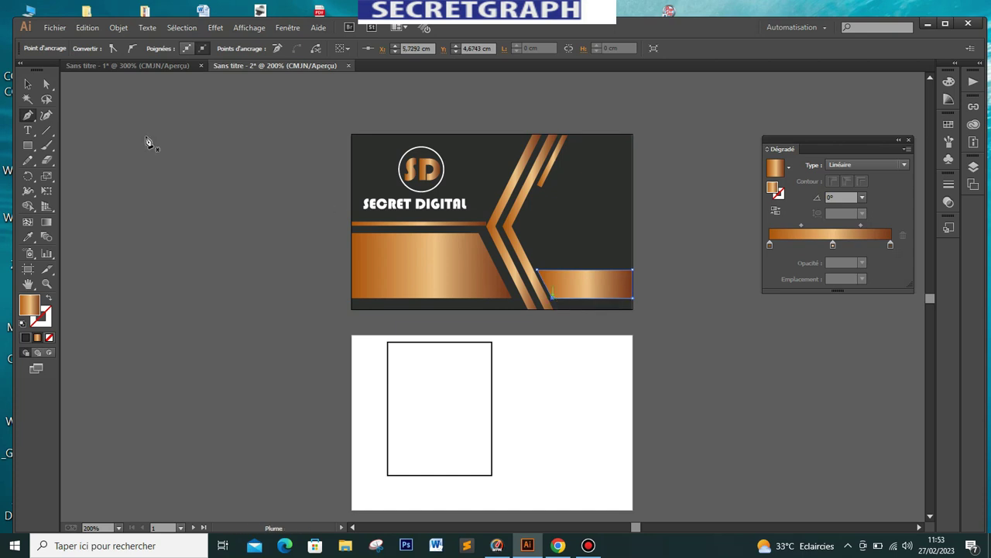
click(29, 83)
click(663, 219)
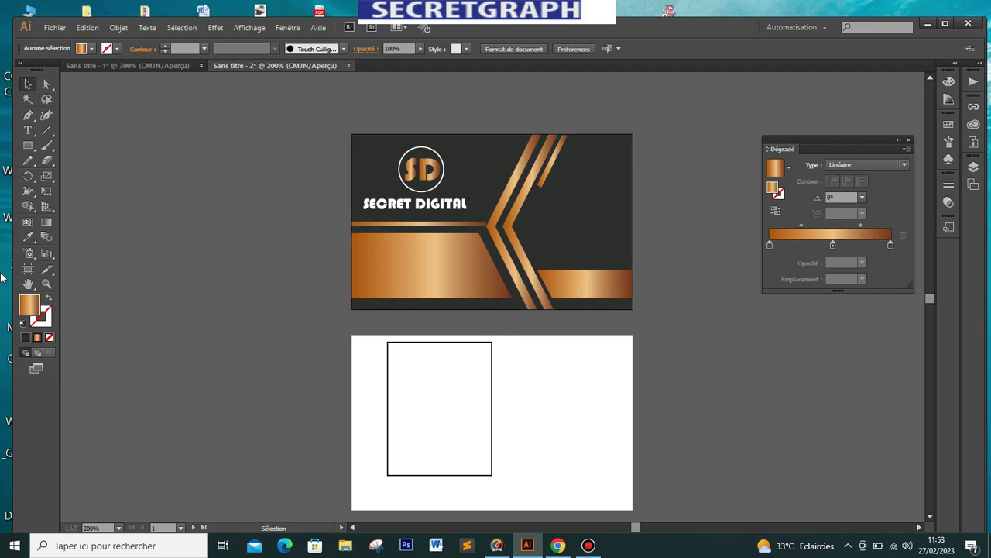
click(28, 131)
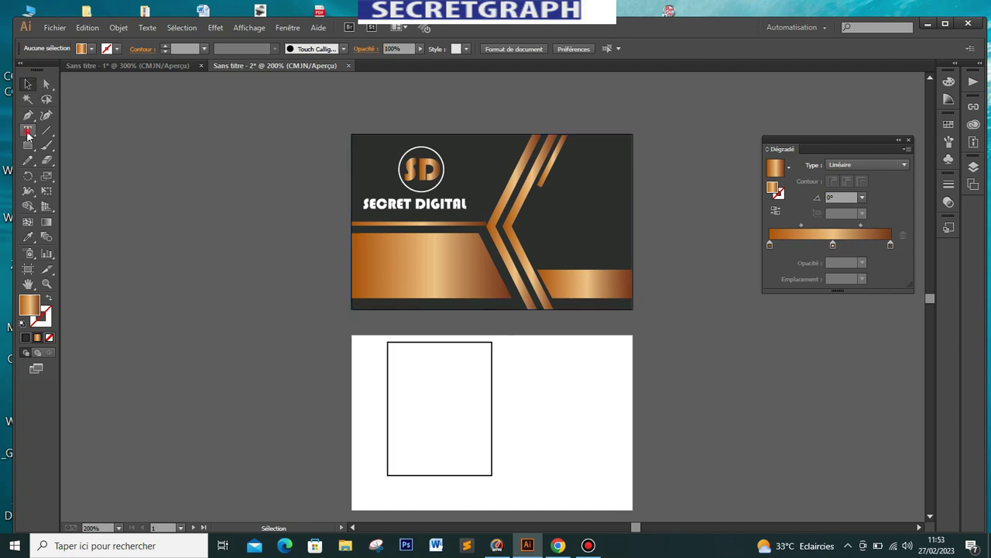
Place the 'scan code' text on the lower-right band and move it down slightly
click(555, 280)
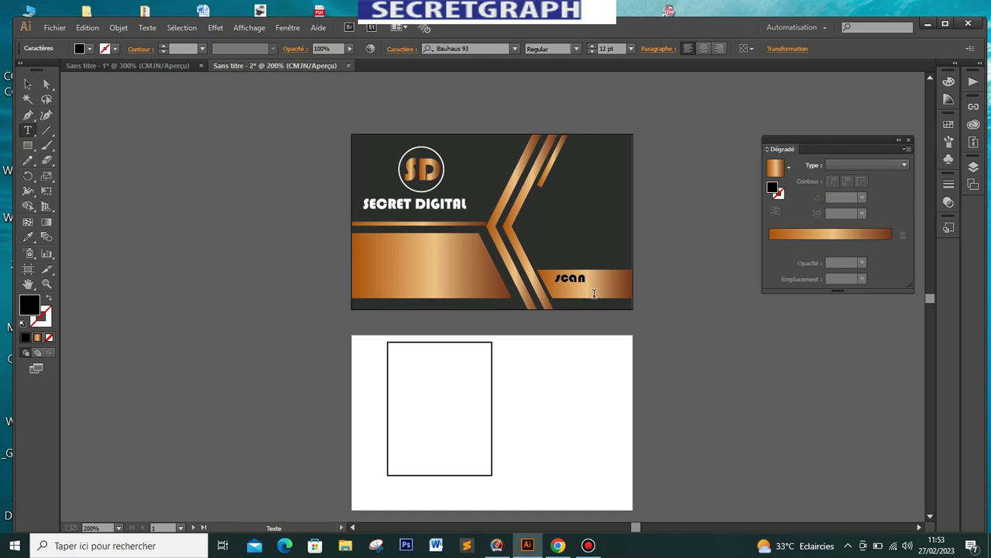
text(scan code)
click(27, 83)
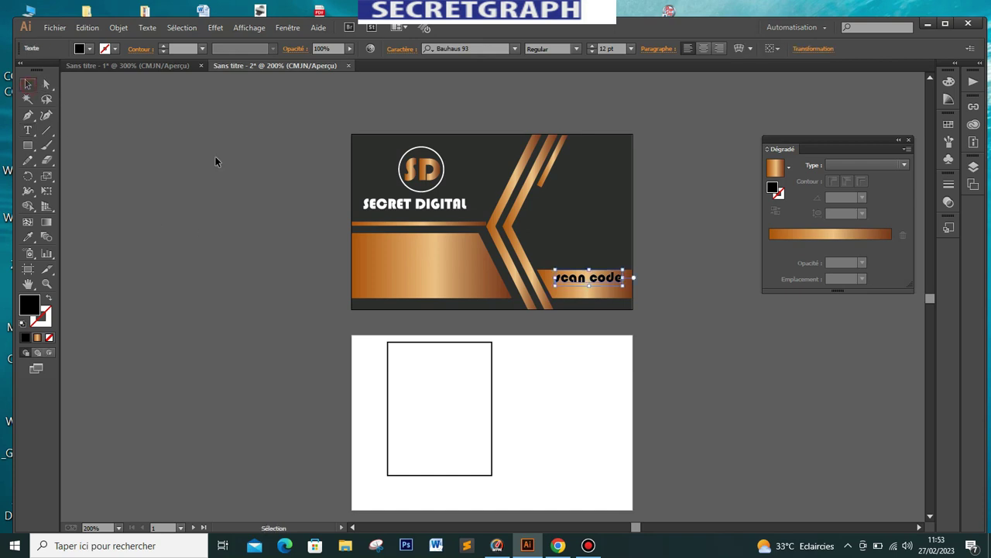
drag(604, 283, 604, 289)
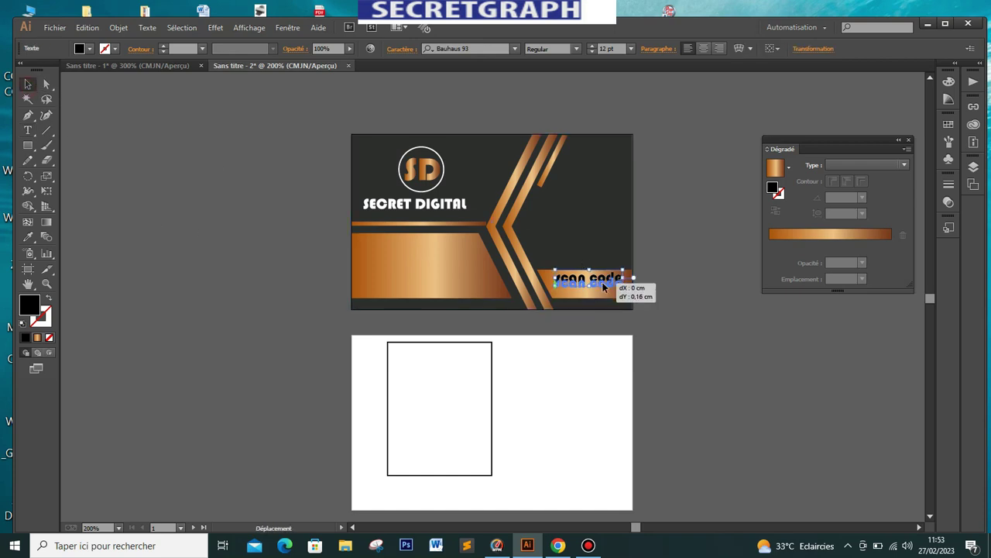
key(t)
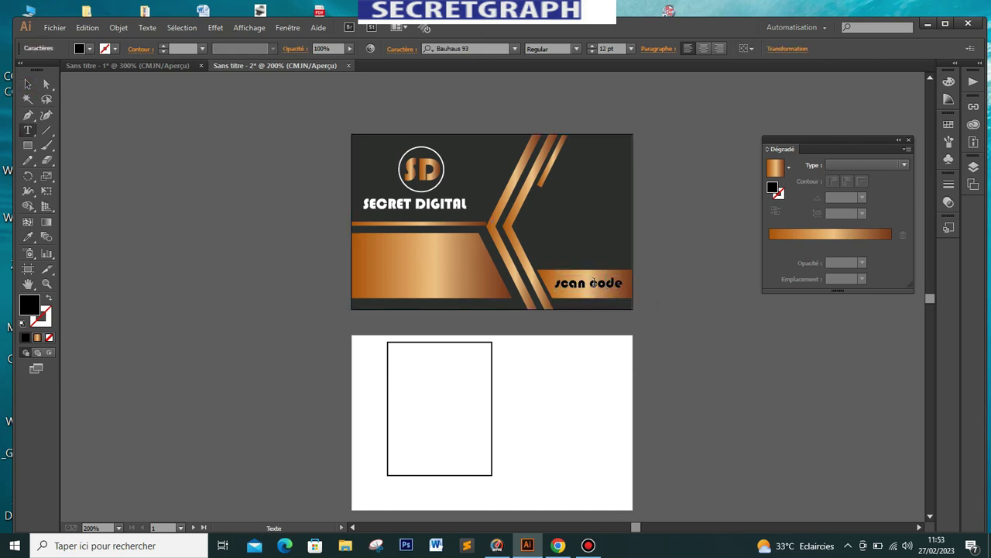
Set 'scan code' in Berlin Sans FB Regular after briefly trying Bold
triple_click(592, 283)
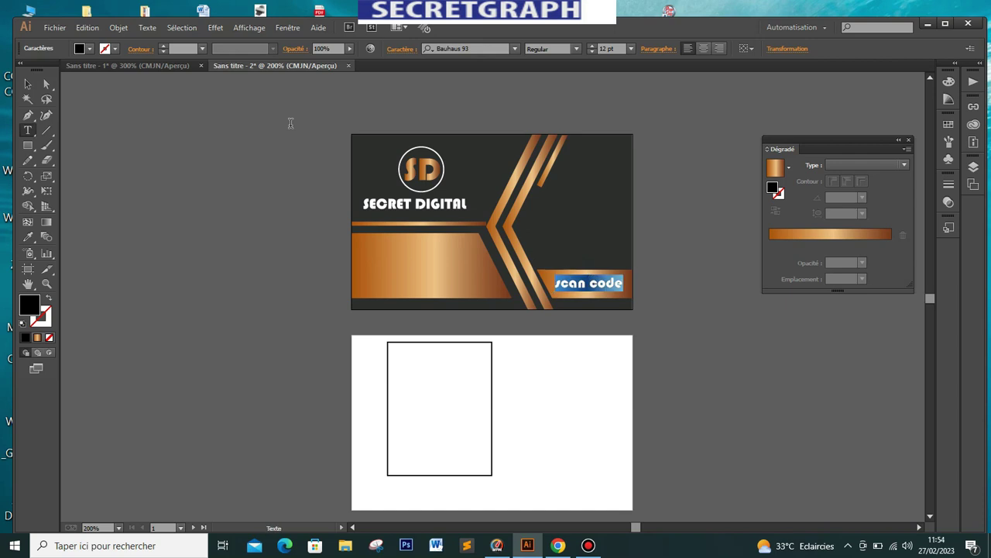
click(516, 48)
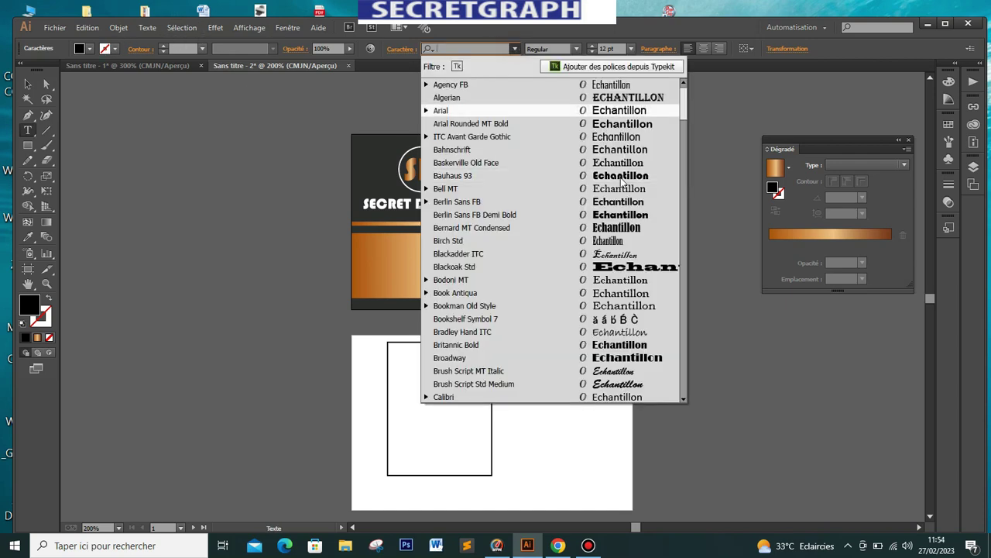
click(566, 201)
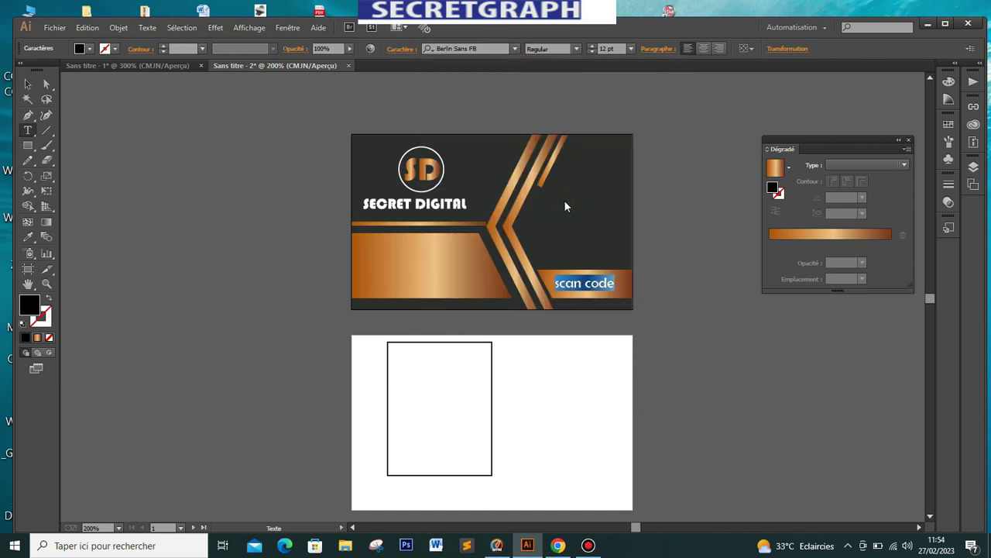
click(577, 49)
click(542, 75)
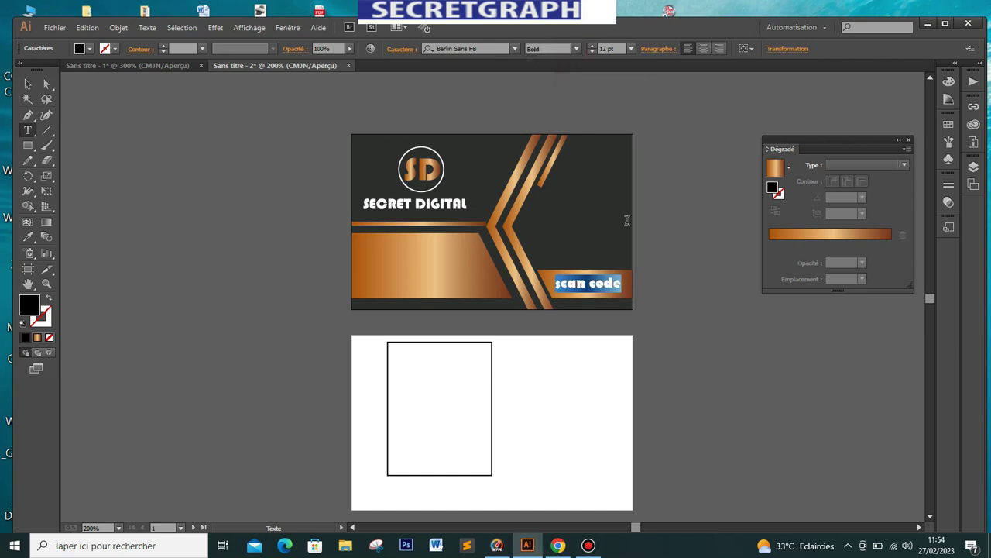
click(577, 49)
click(555, 65)
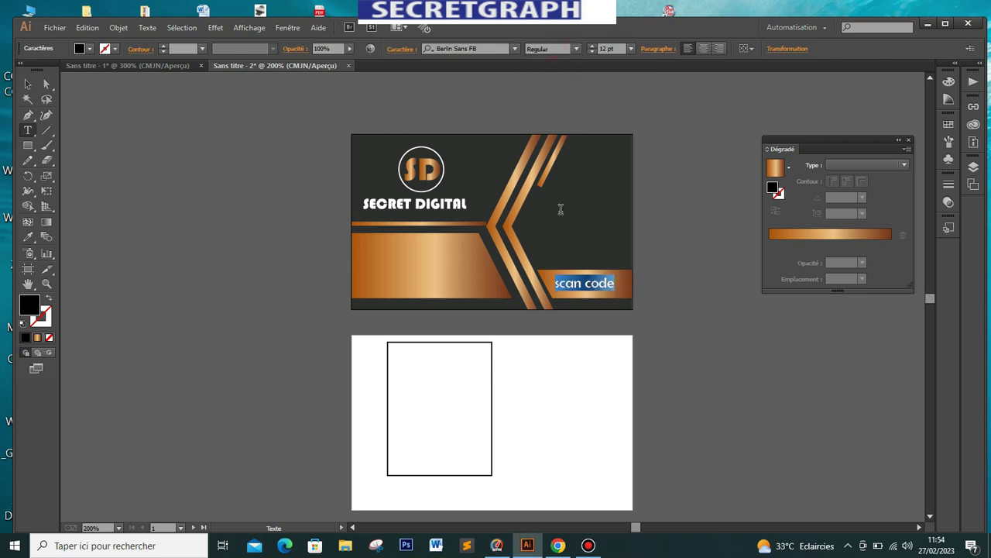
click(581, 283)
Enlarge 'scan code' to about 15 pt and nudge it left and down
click(28, 83)
click(604, 282)
drag(614, 276, 629, 272)
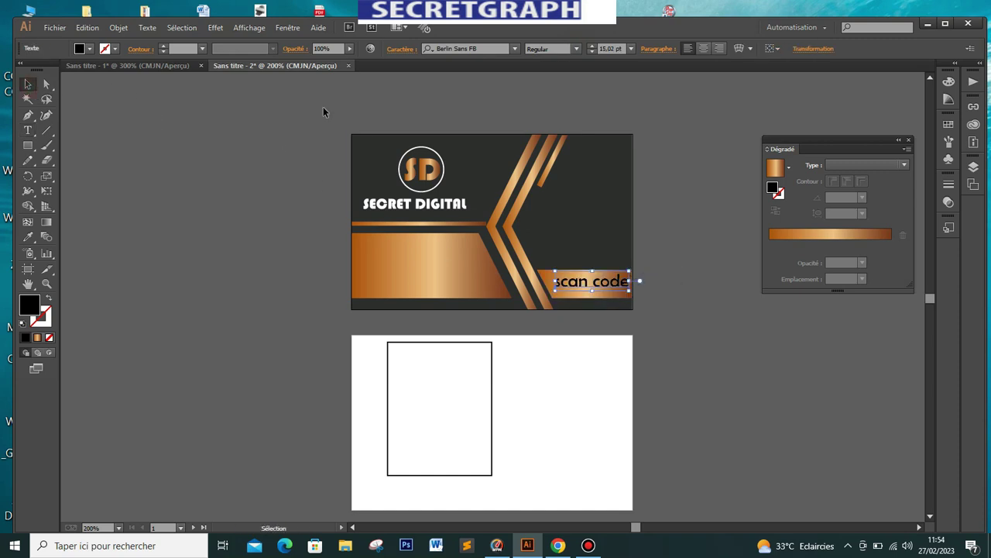
key(Left)
key(Left)
key(Down)
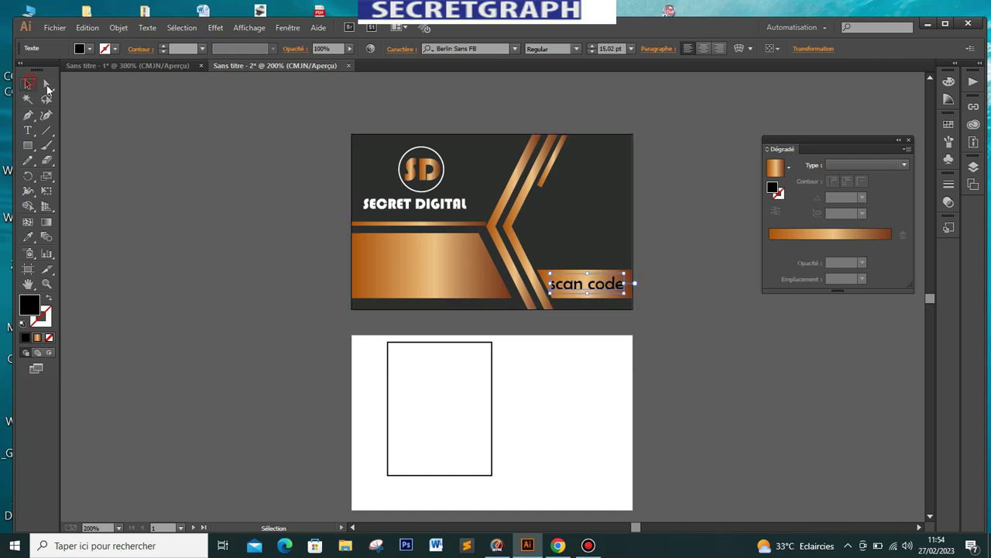
click(664, 194)
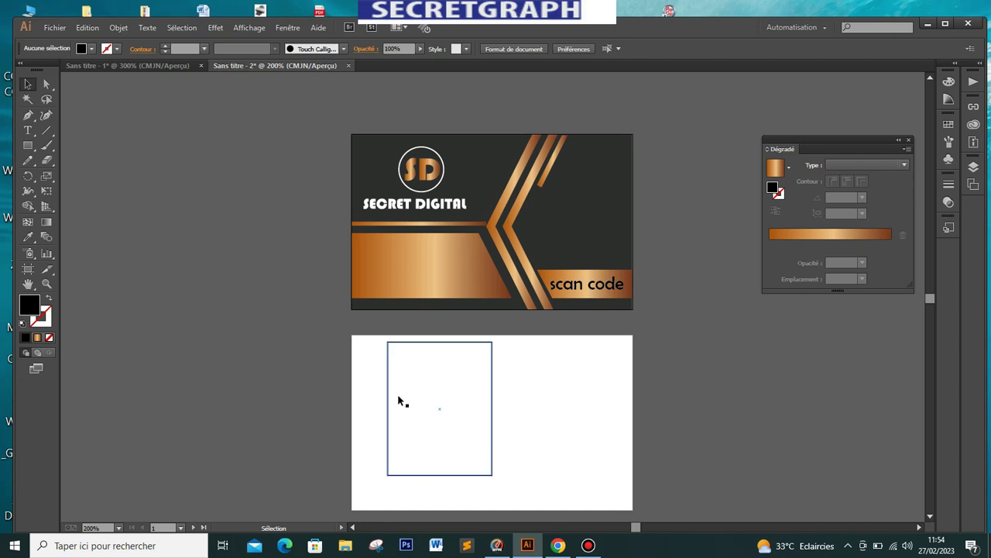
Delete the empty rectangle from the back artboard
click(862, 547)
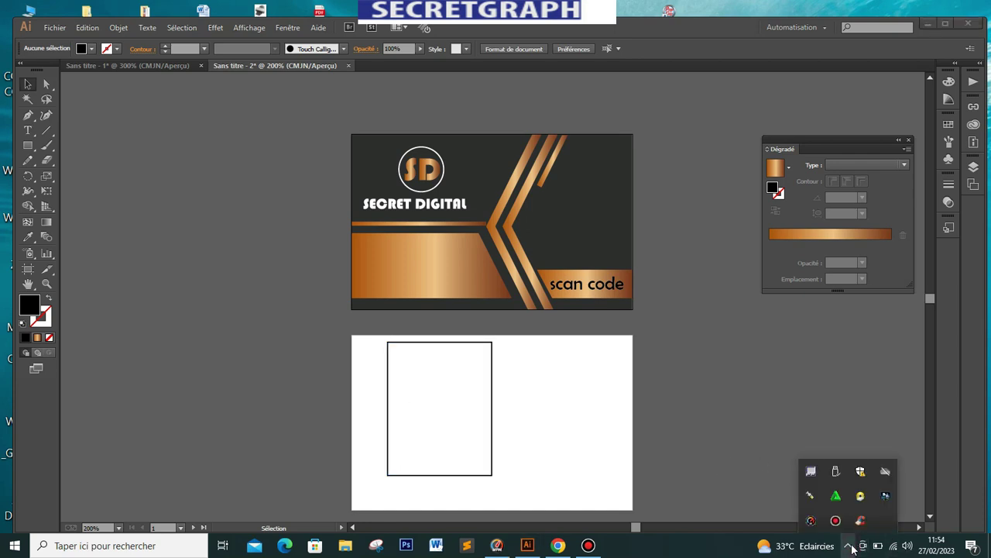
click(420, 346)
key(Delete)
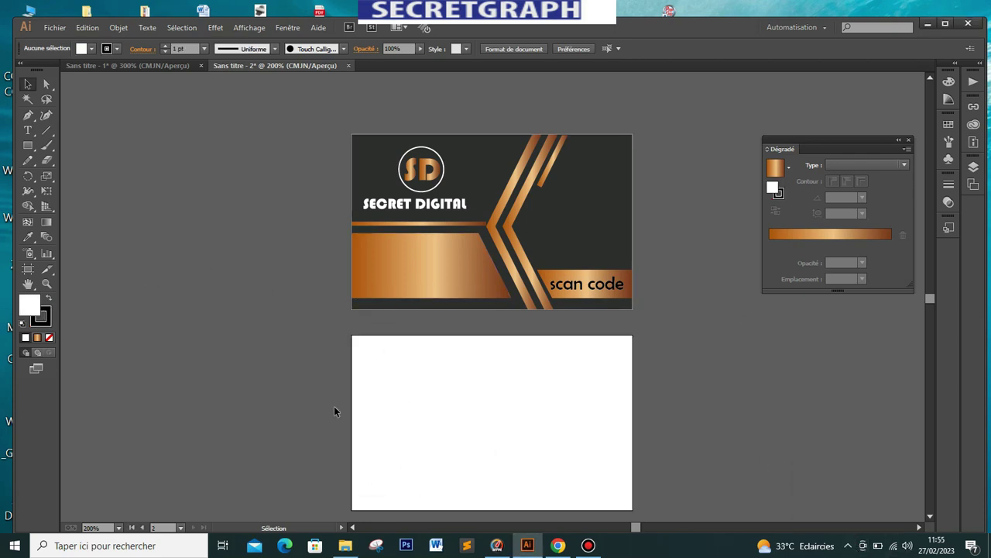
Drag ar.png from Téléchargements in File Explorer into the Illustrator document
click(356, 546)
drag(447, 194, 588, 537)
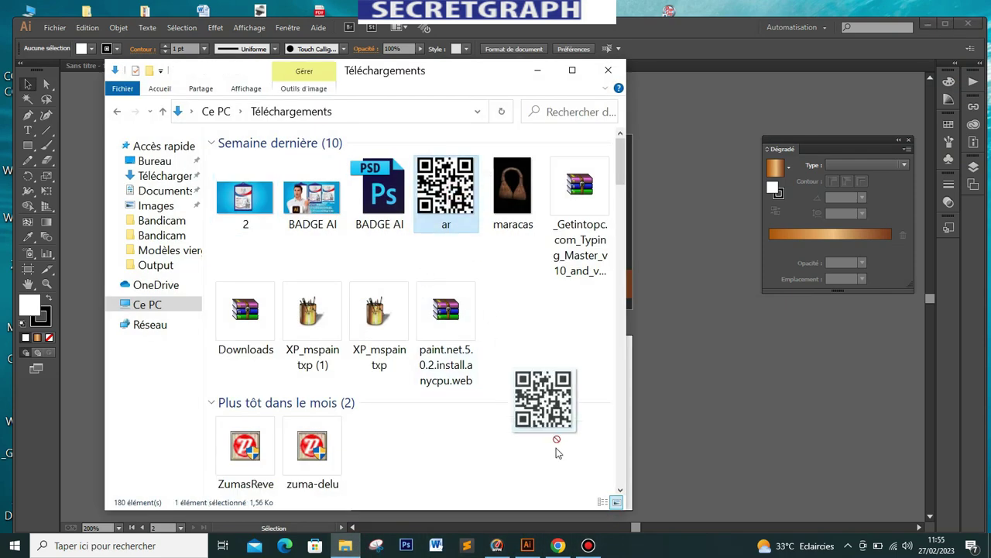
mouse_move(588, 537)
mouse_down()
mouse_move(414, 520)
mouse_move(528, 549)
mouse_up()
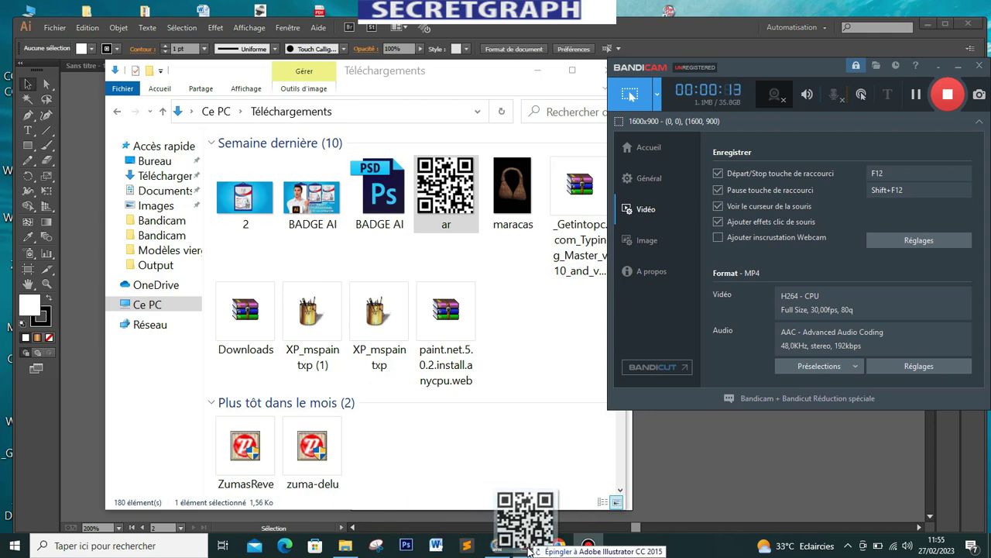
drag(528, 550, 529, 550)
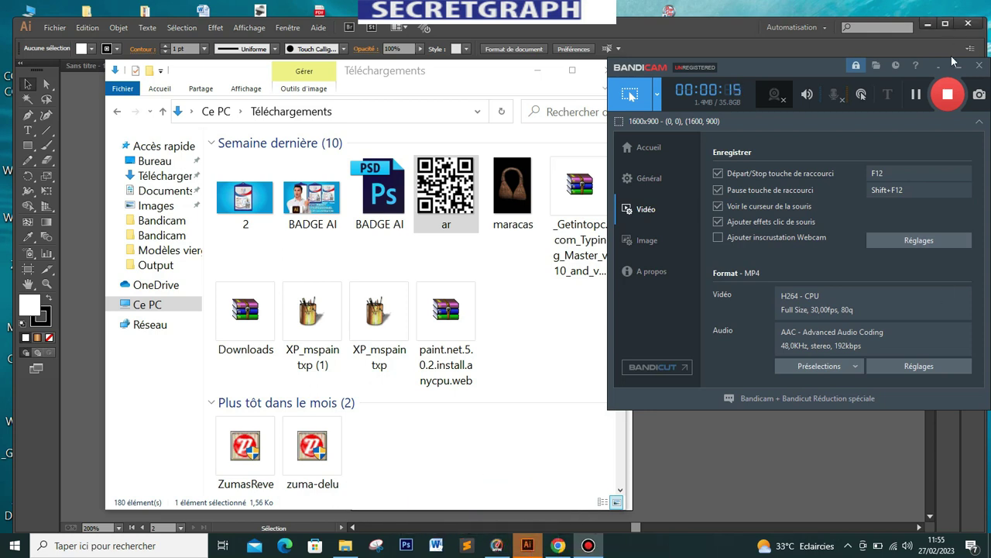
click(958, 71)
mouse_move(447, 194)
mouse_down()
mouse_move(531, 548)
mouse_move(582, 250)
mouse_up()
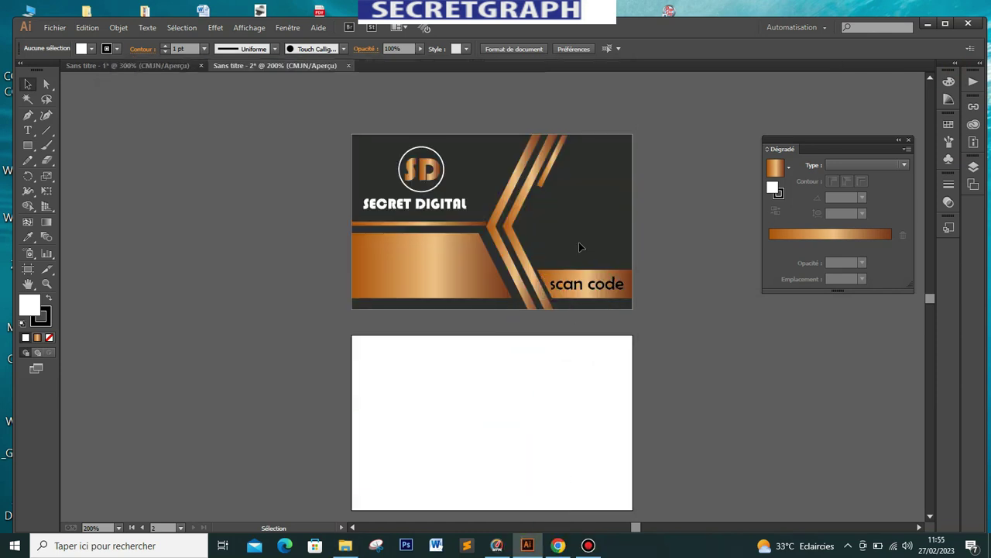
Shrink the QR code image to about 1.28 cm square, just above the 'scan code' label
mouse_move(718, 108)
mouse_down()
mouse_move(607, 224)
mouse_move(586, 220)
mouse_move(618, 201)
mouse_up()
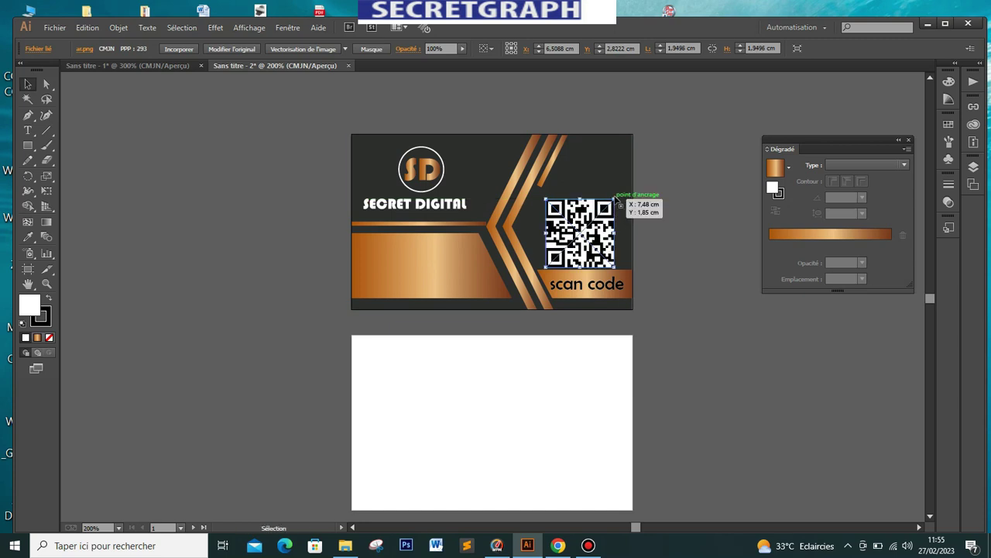
mouse_move(615, 200)
mouse_down()
mouse_move(614, 215)
mouse_move(589, 233)
mouse_up()
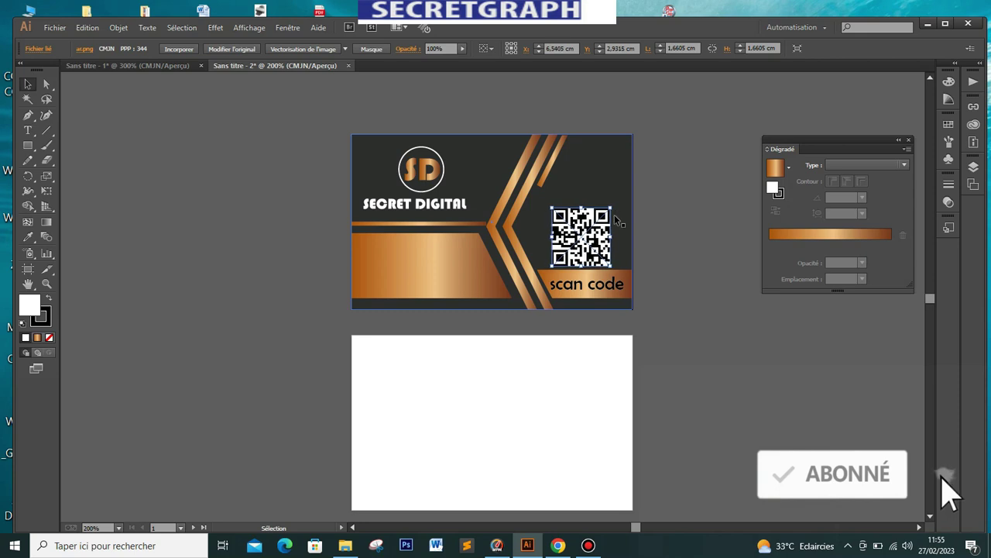
click(665, 227)
drag(611, 214, 612, 215)
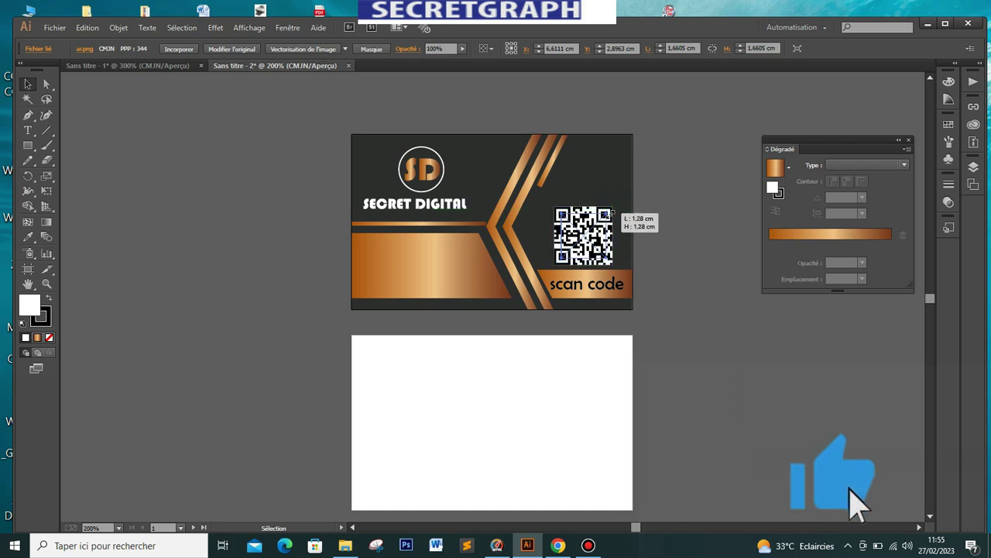
drag(612, 216, 606, 215)
click(675, 222)
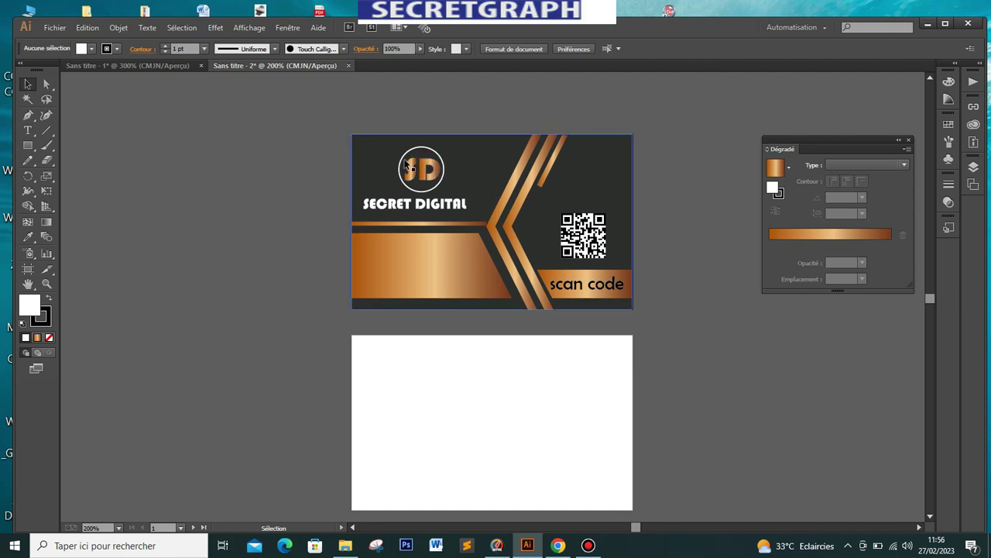
click(949, 158)
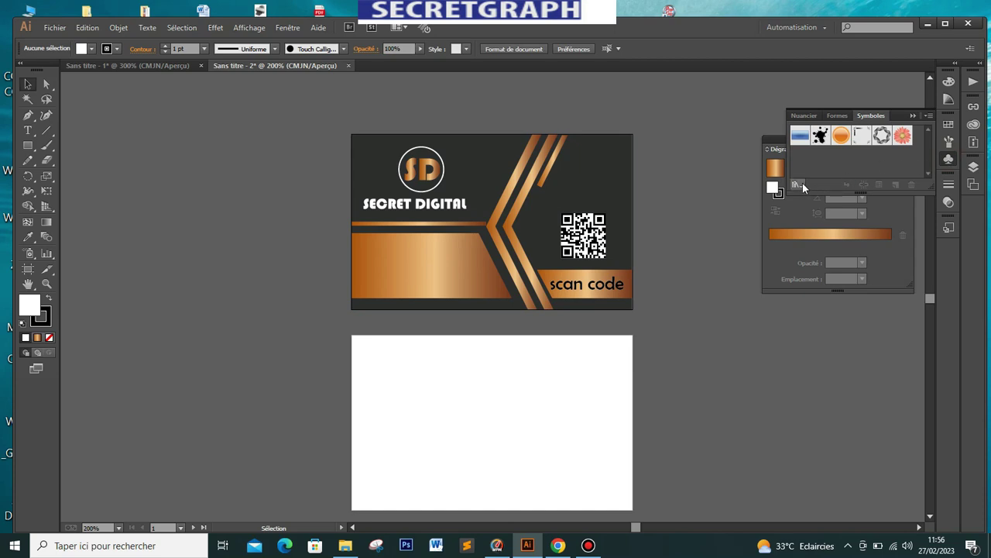
Open a symbol library panel, then move it off the card and enlarge it
click(800, 183)
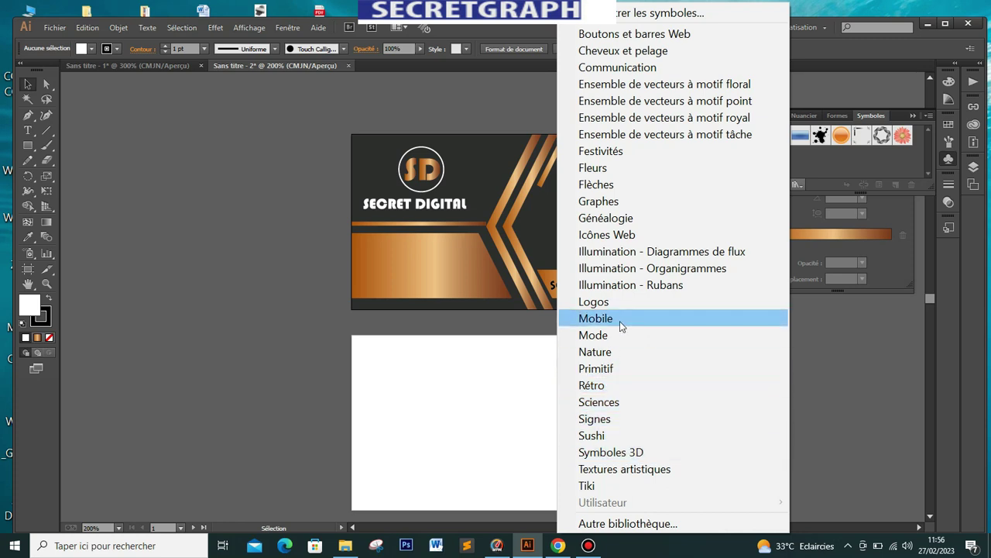
click(621, 34)
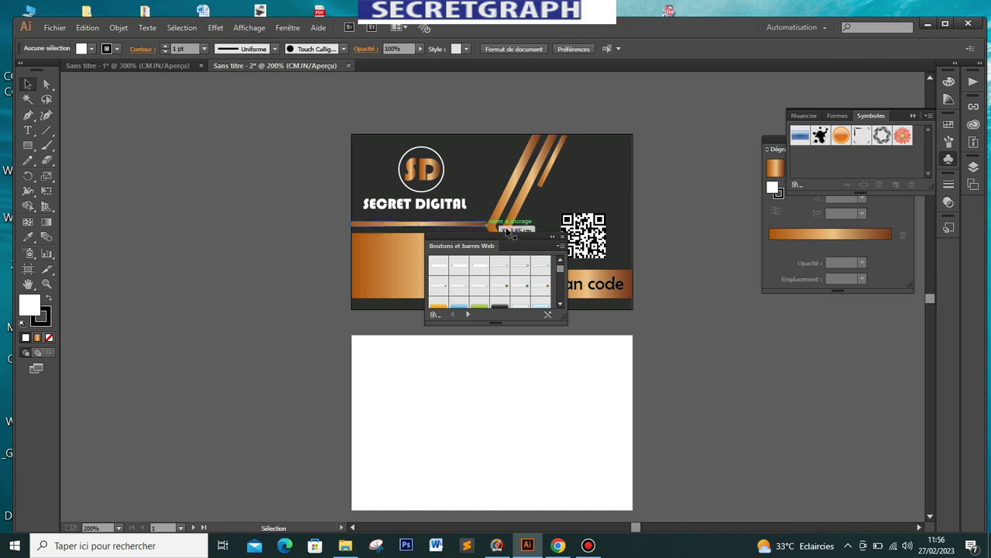
drag(506, 236, 684, 141)
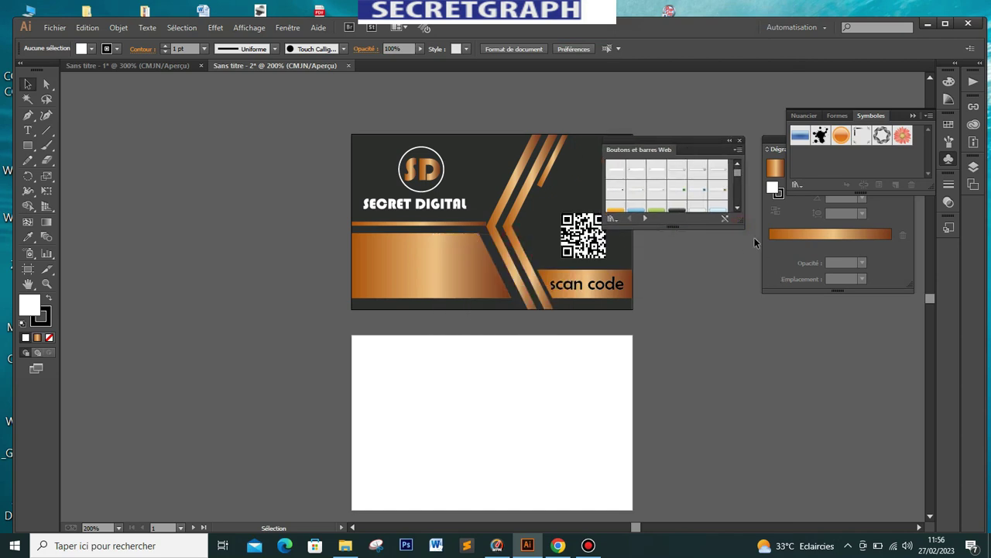
drag(745, 230, 891, 448)
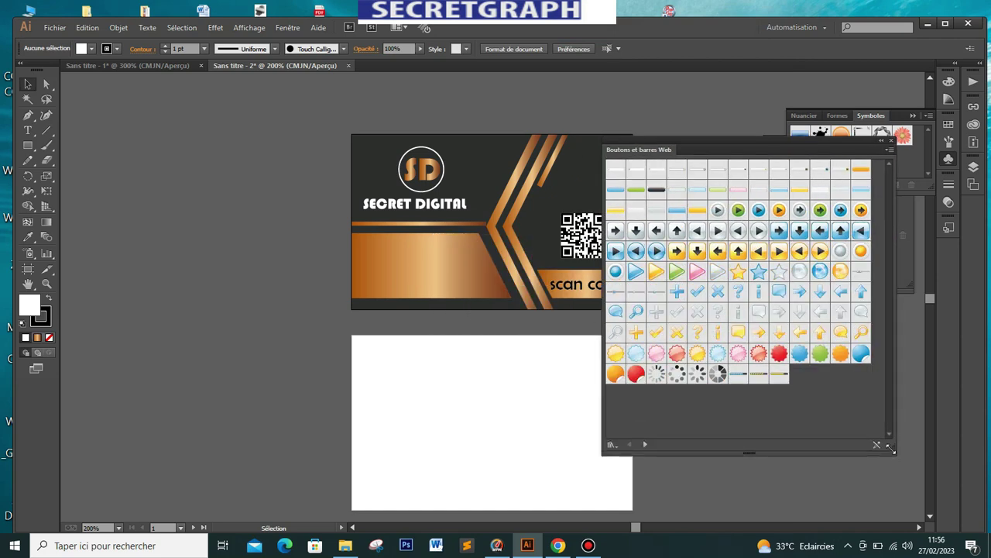
Browse through the symbol libraries until the Mobile library is shown
click(646, 445)
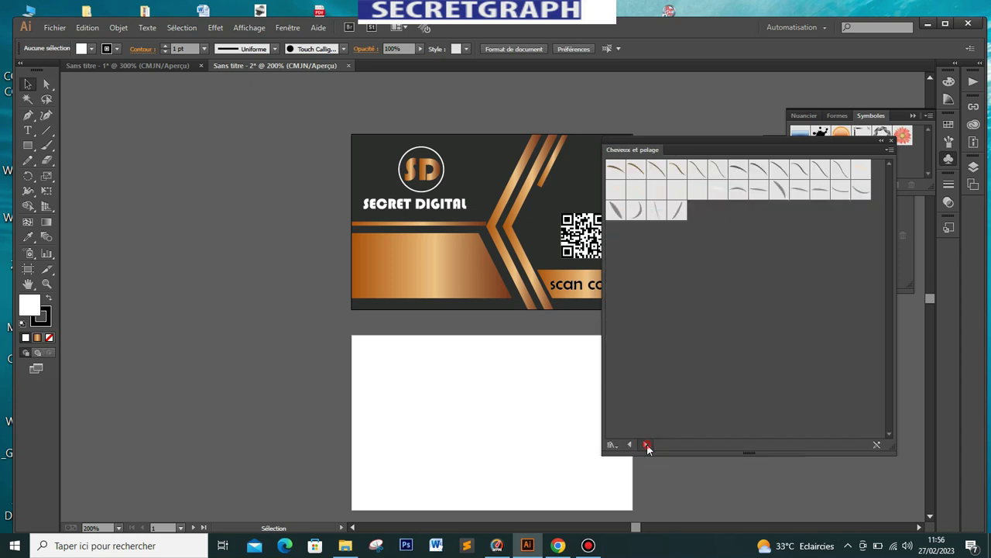
click(647, 444)
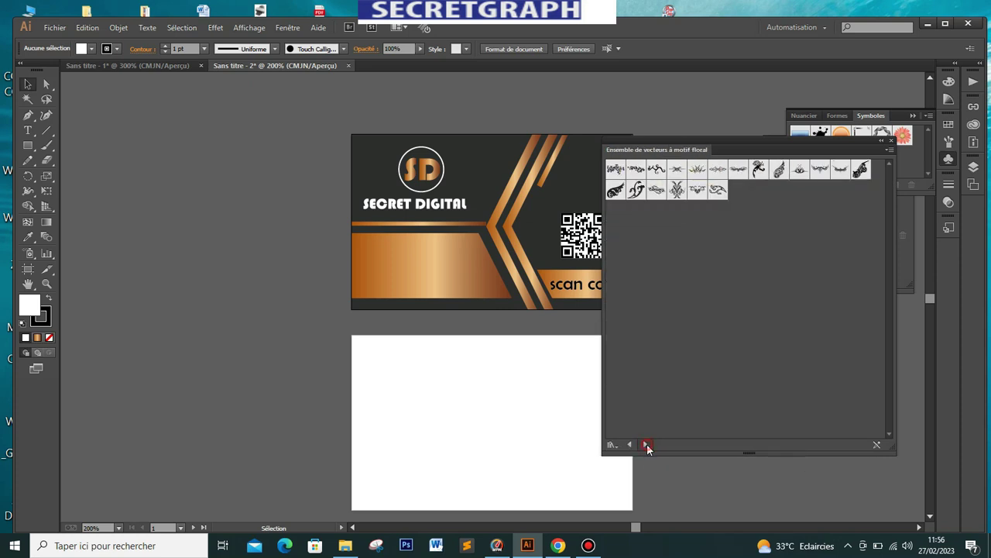
click(647, 443)
click(646, 444)
click(646, 444)
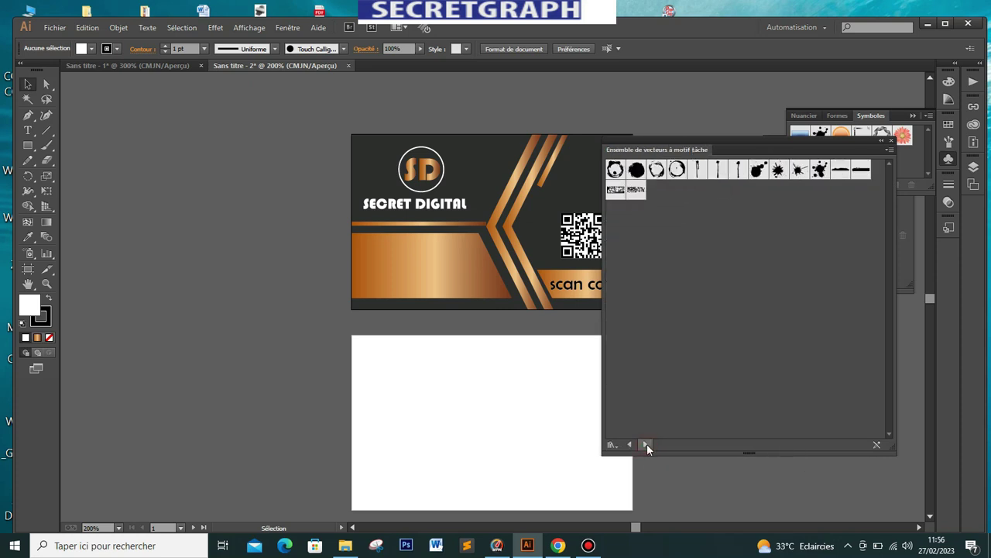
click(647, 444)
click(647, 443)
click(646, 445)
click(646, 446)
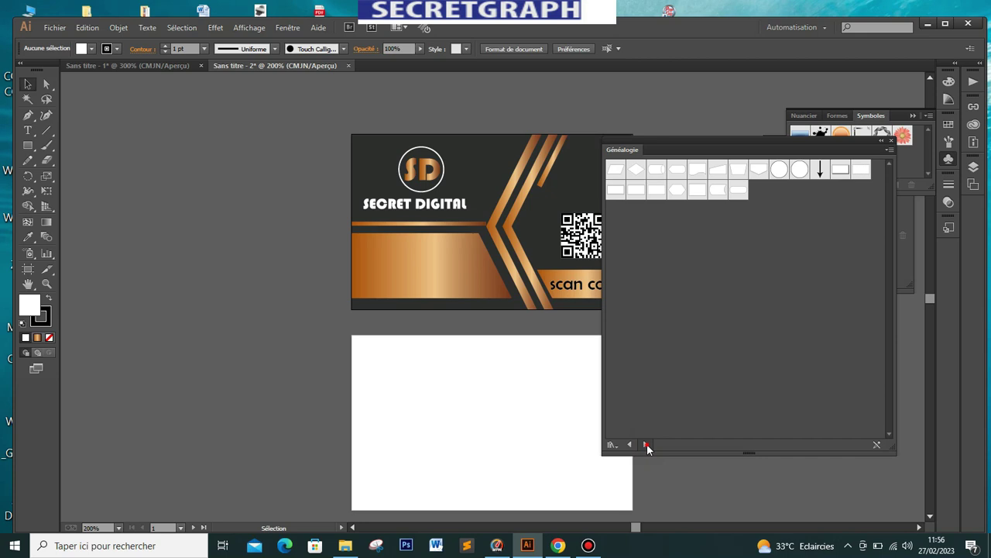
click(647, 443)
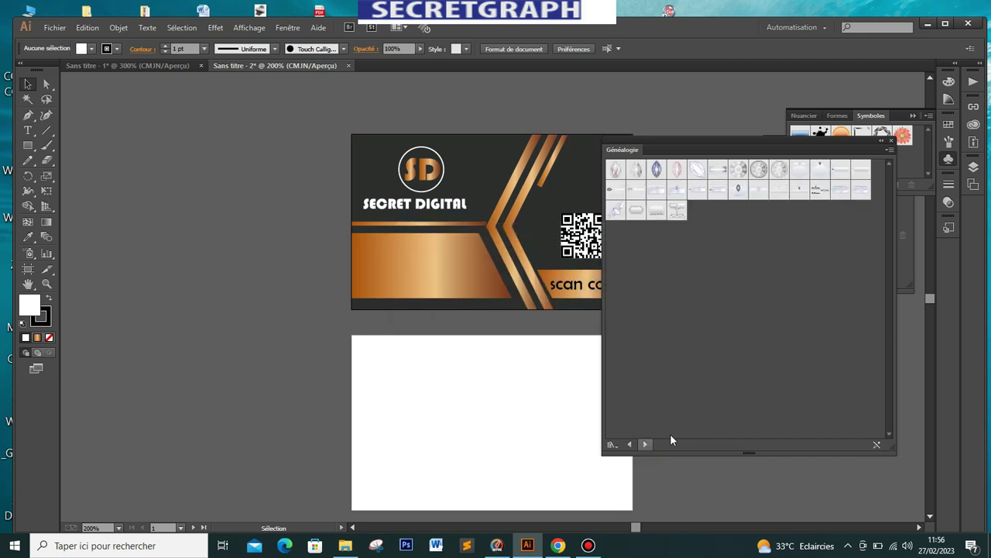
click(647, 443)
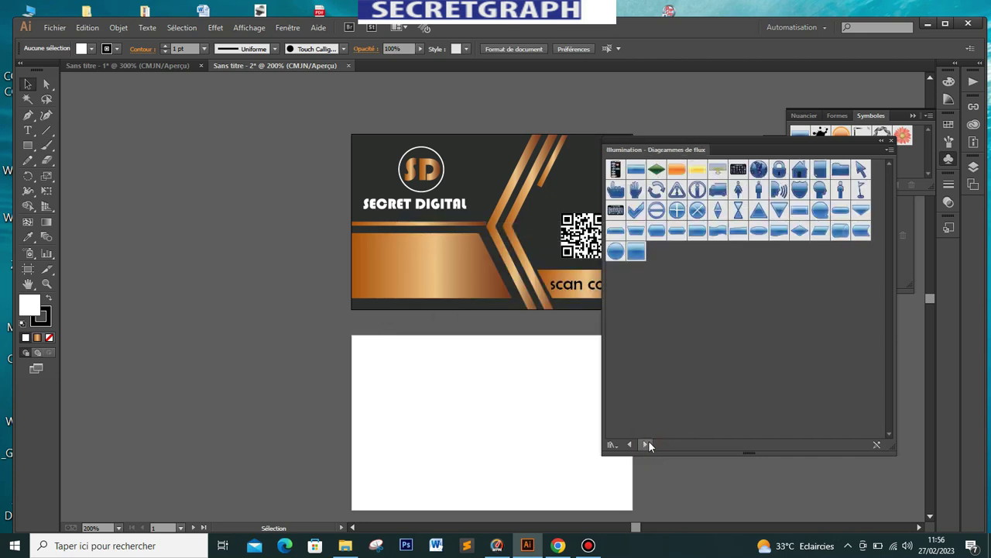
click(647, 444)
click(647, 444)
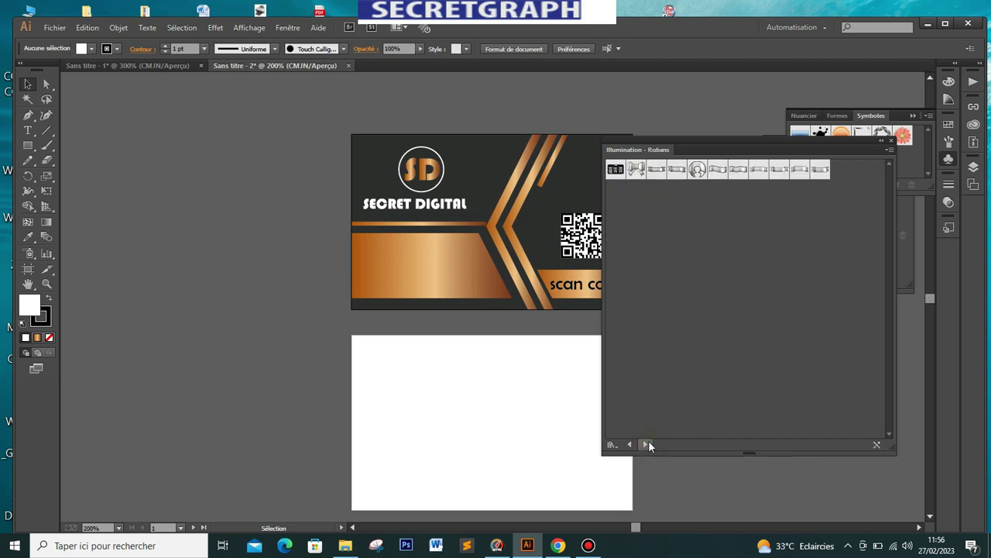
click(646, 443)
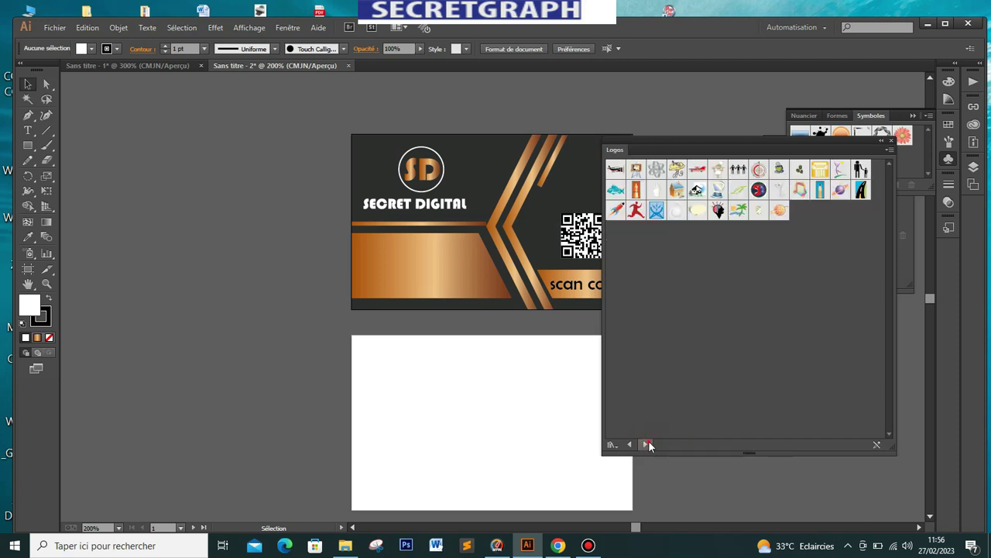
click(647, 444)
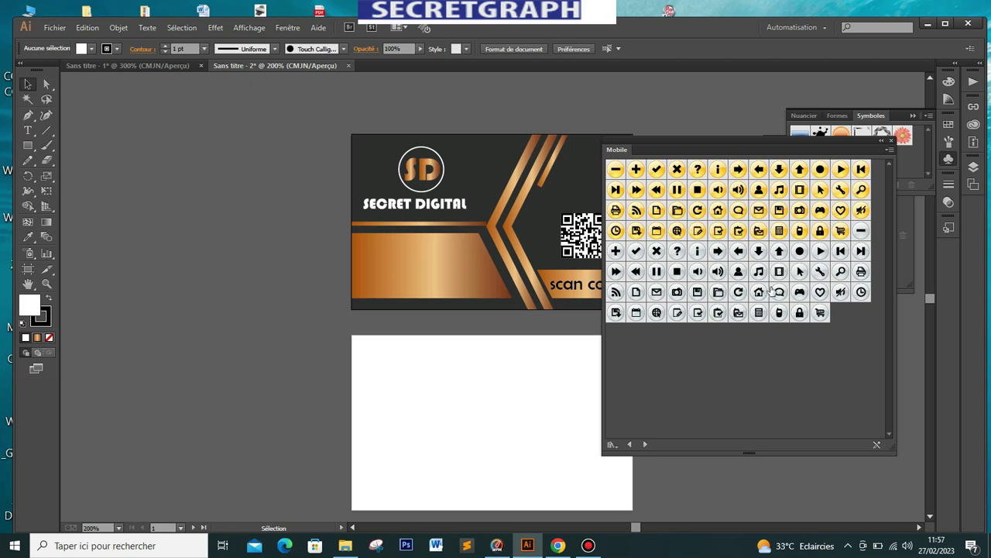
Add the envelope, house, phone and globe icons to the document's symbols, then close the library
click(760, 215)
click(720, 213)
drag(782, 147, 647, 144)
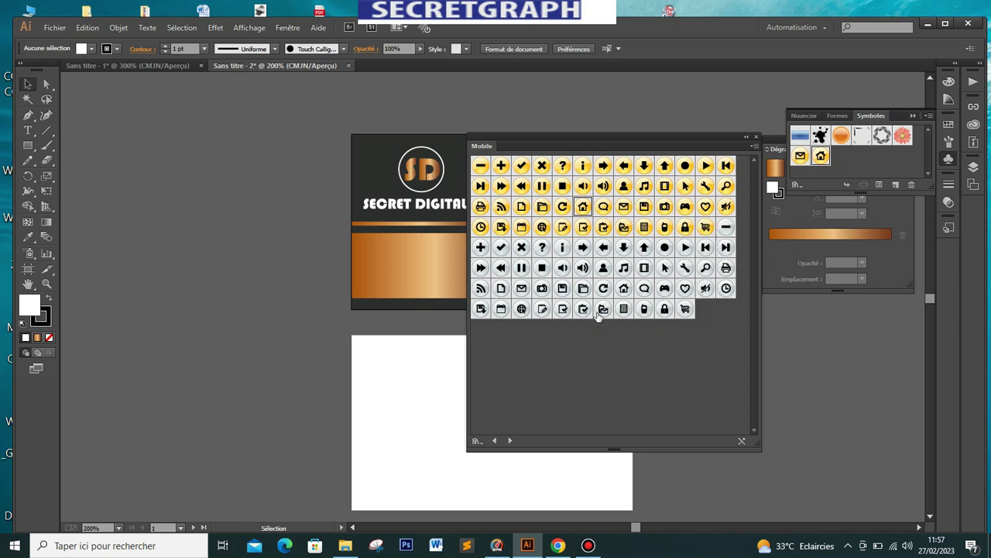
click(644, 310)
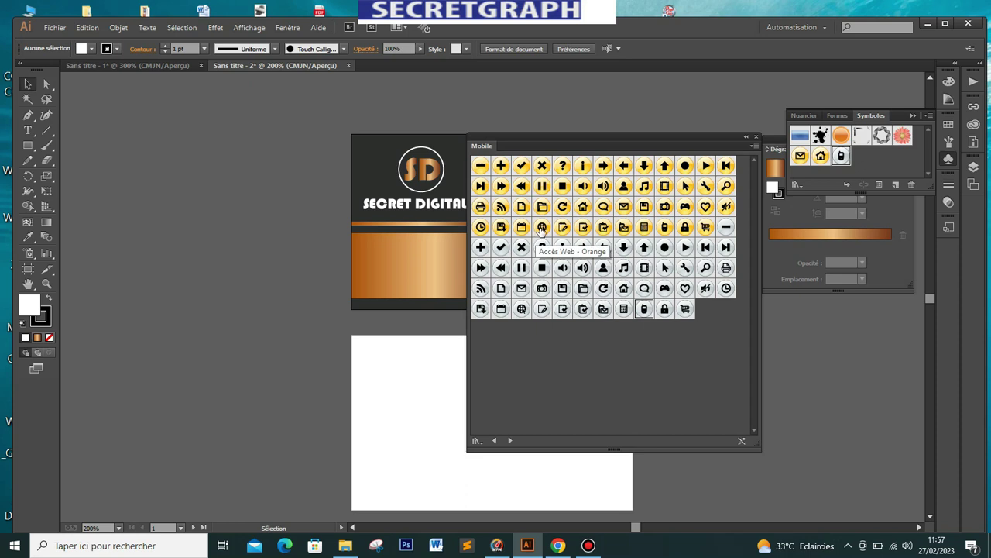
click(542, 227)
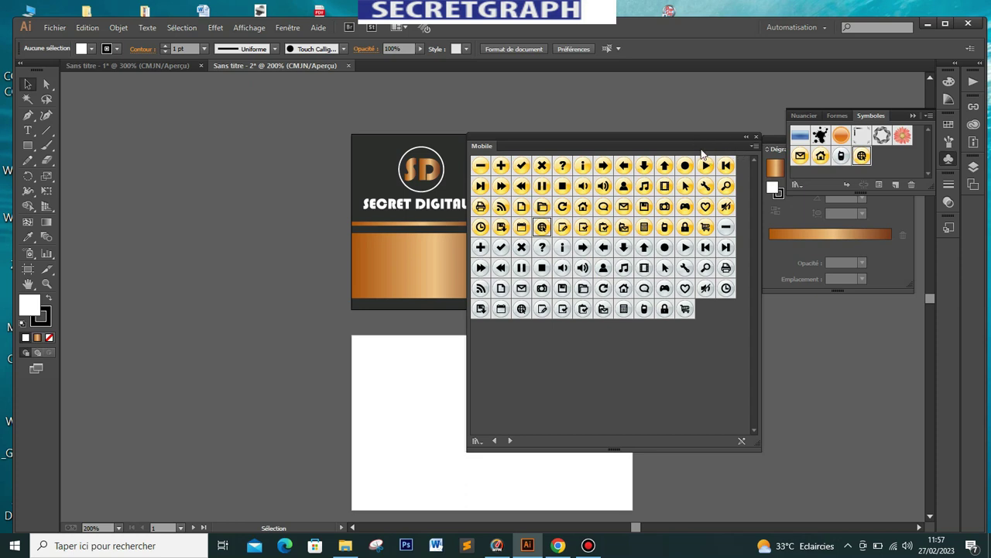
click(752, 136)
click(31, 255)
click(802, 158)
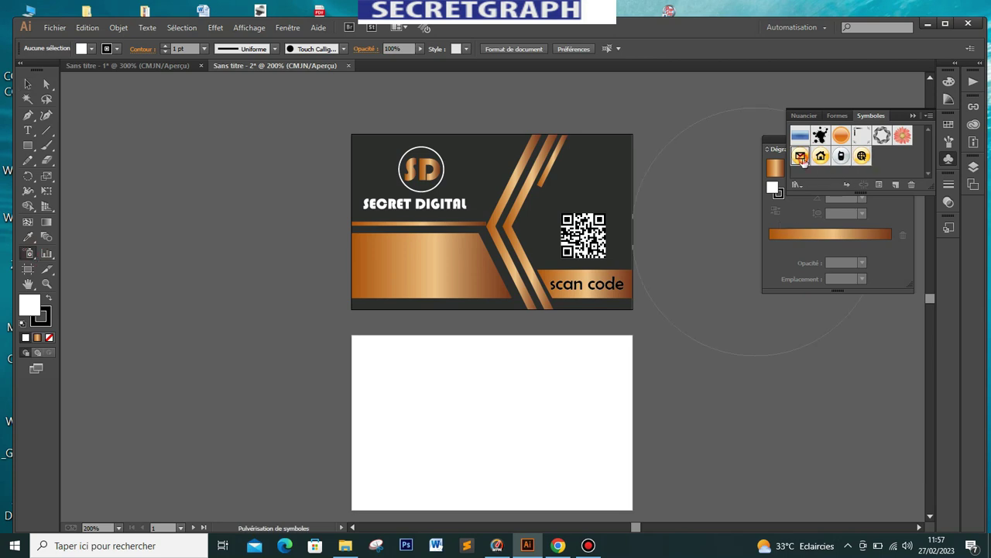
Spray an envelope icon onto the copper band's left end and scale it down small
click(401, 273)
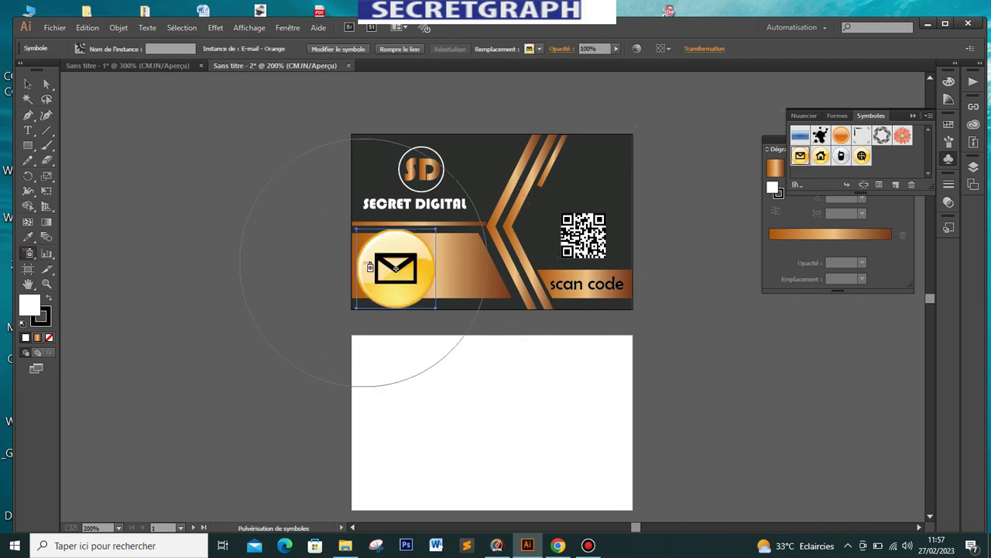
click(29, 83)
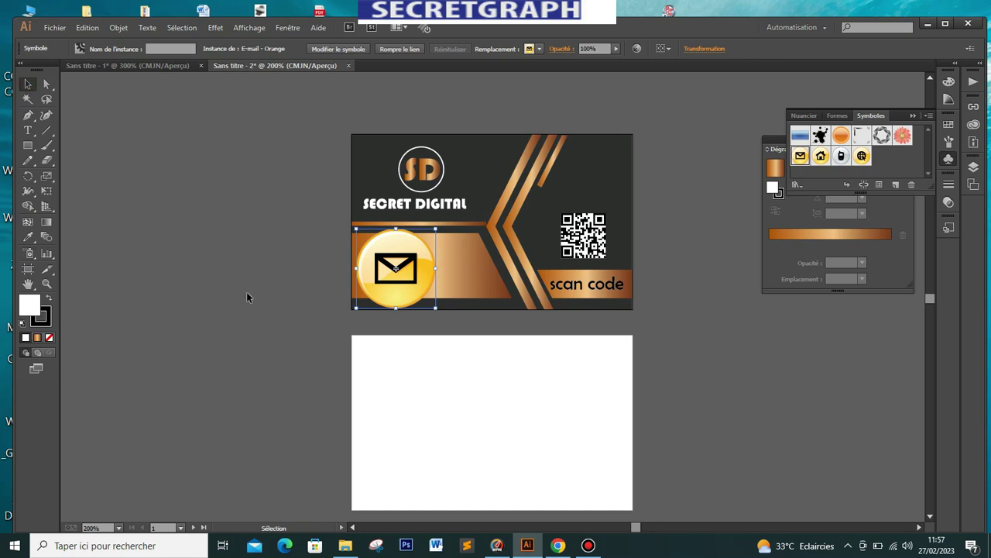
click(247, 291)
click(408, 248)
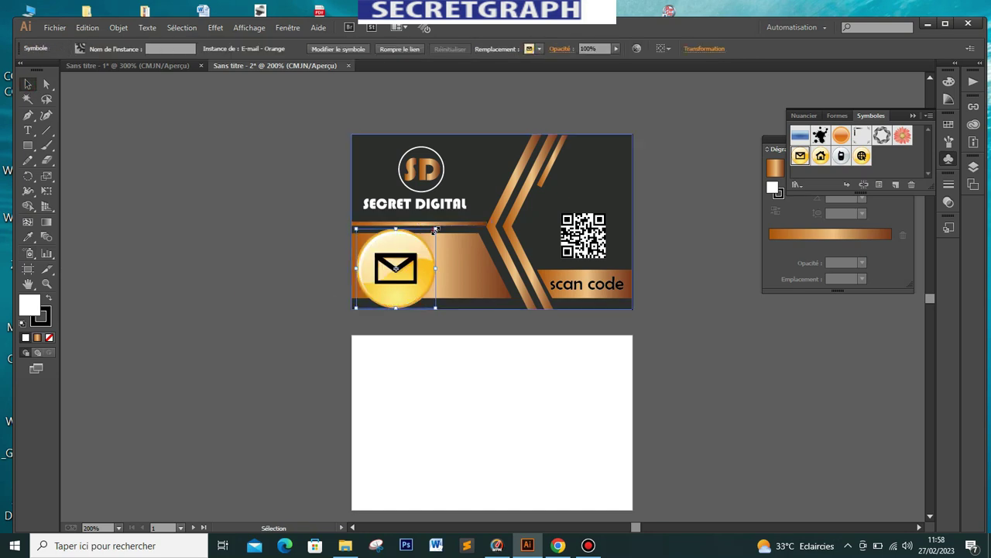
drag(436, 230, 371, 304)
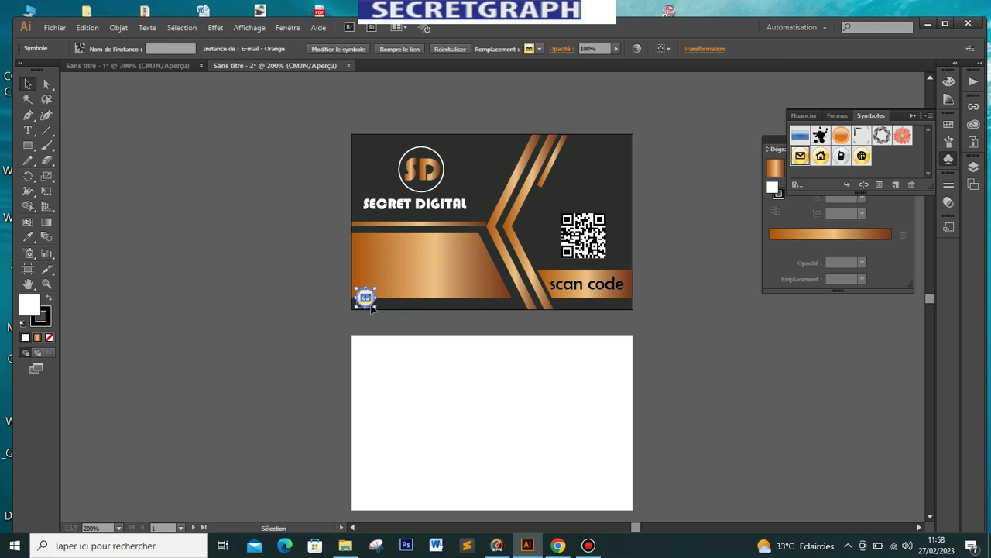
key(Up)
key(Up)
key(Up)
key(Up)
key(Up)
key(Up)
key(Up)
key(Up)
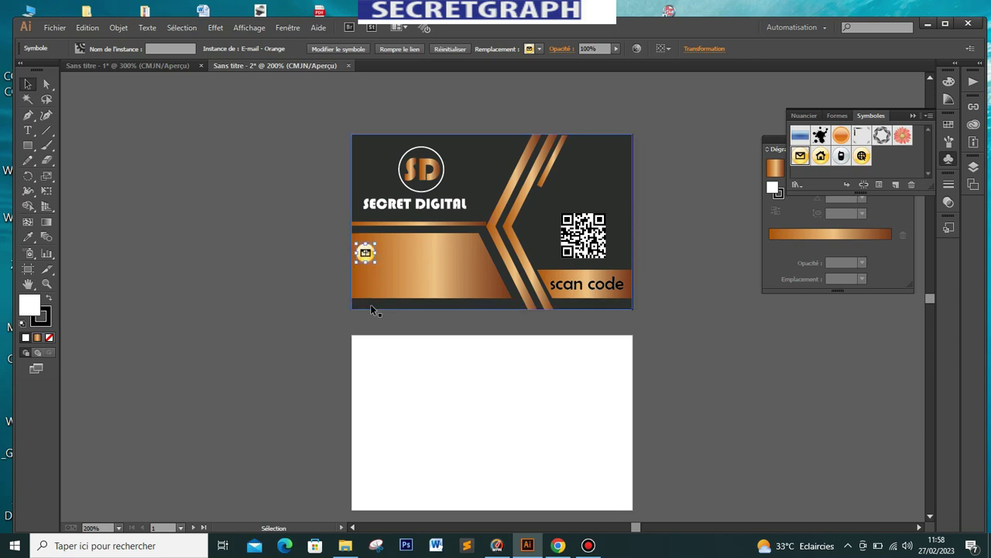
key(Up)
key(Up)
key(Up)
key(Up)
key(Down)
key(Down)
key(Down)
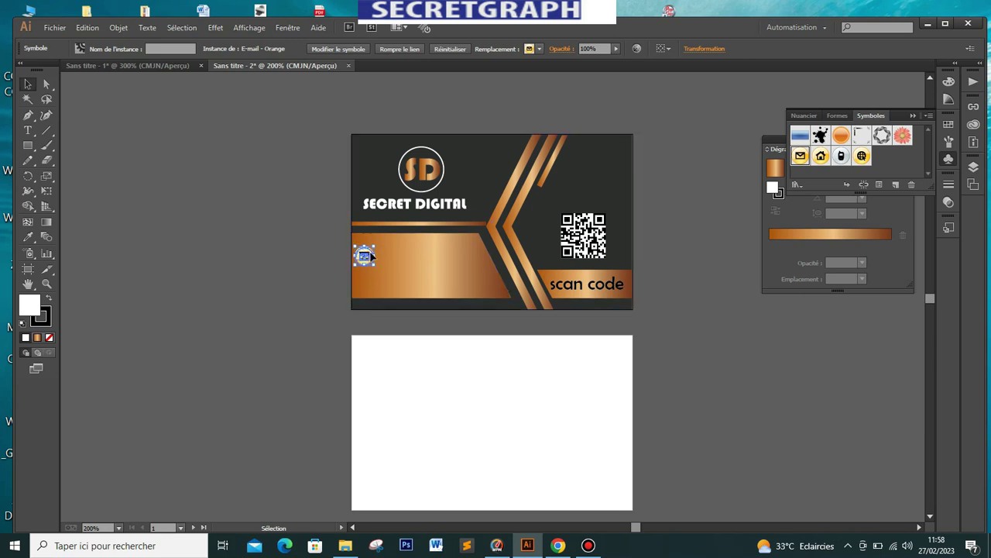
key(ctrl+plus)
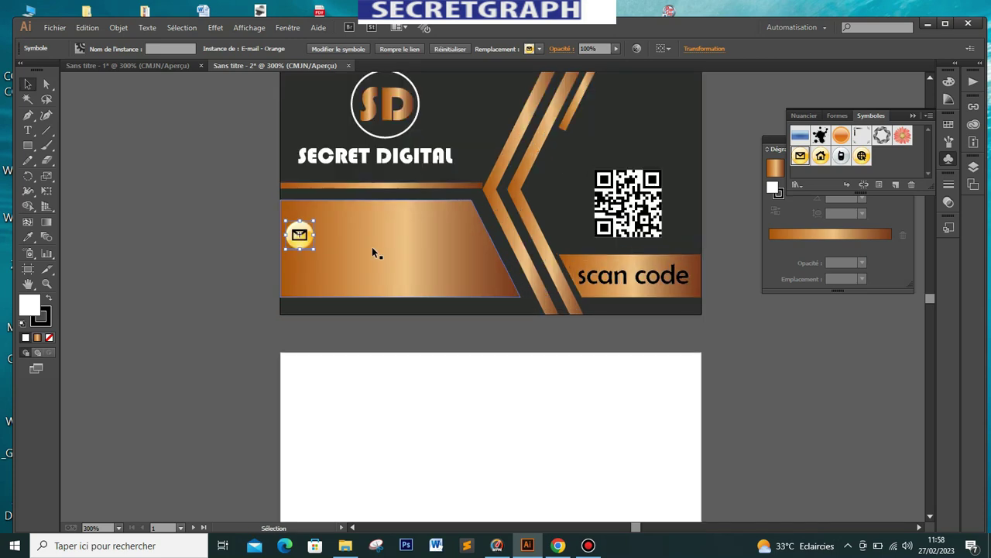
drag(315, 221, 310, 225)
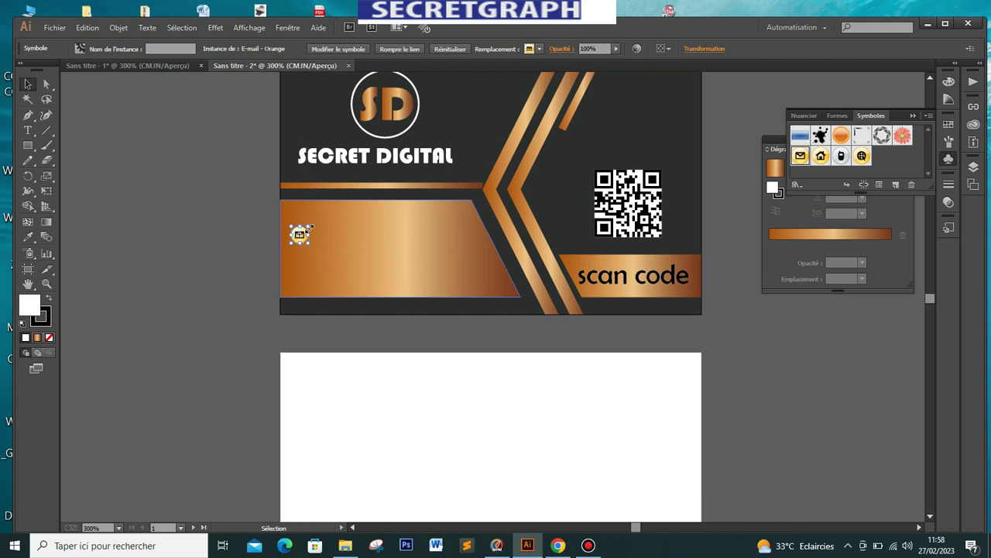
click(220, 254)
click(300, 237)
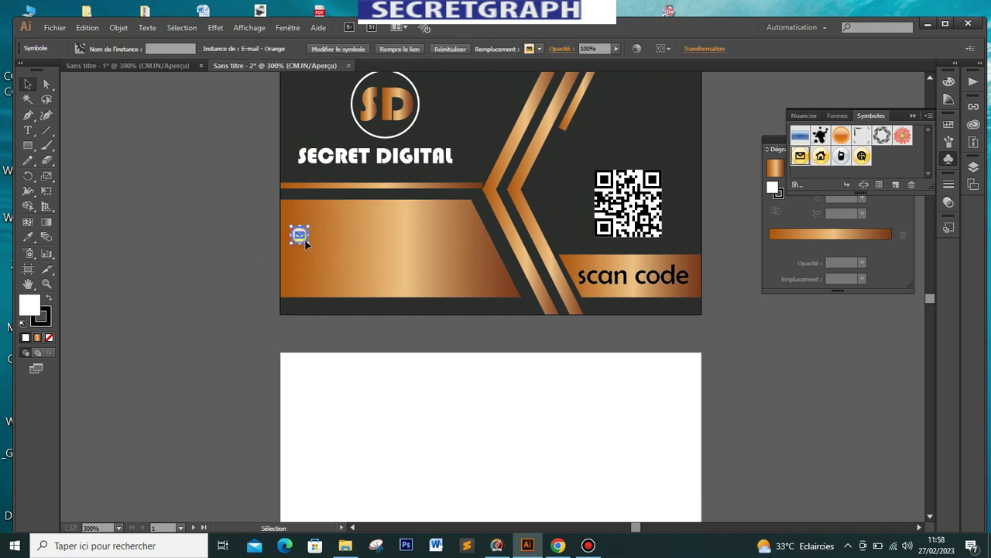
drag(306, 241, 311, 246)
click(216, 234)
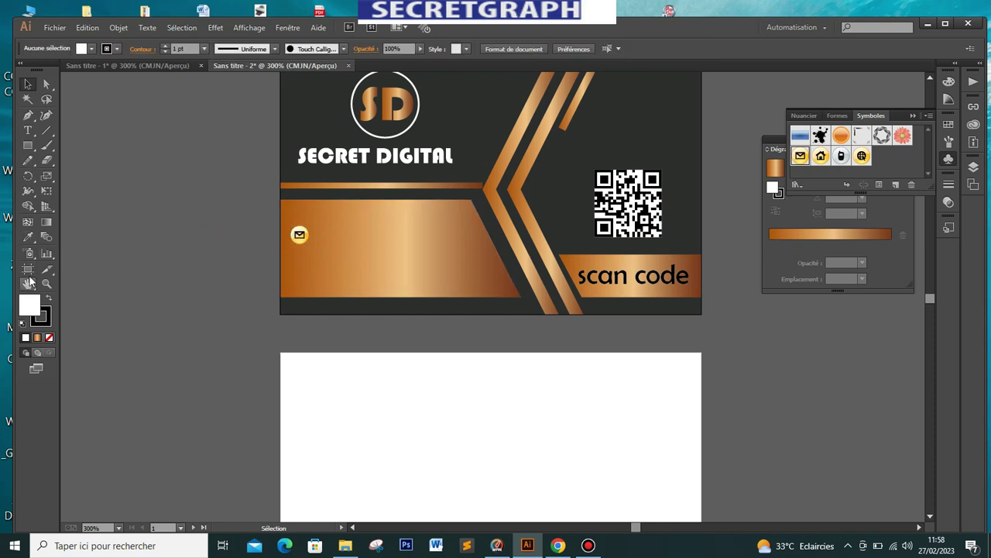
Spray a phone icon, shrink it and align it just above the envelope
click(29, 253)
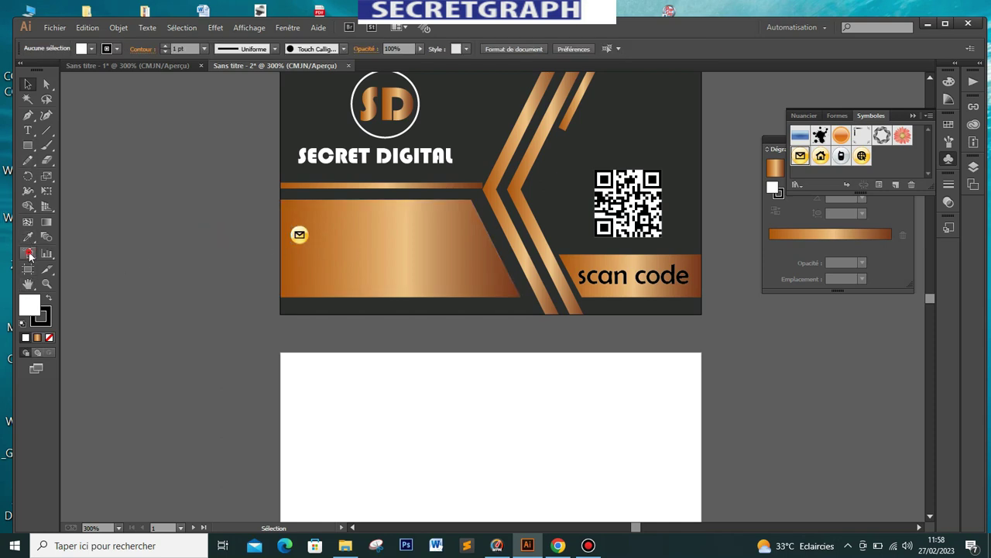
click(841, 155)
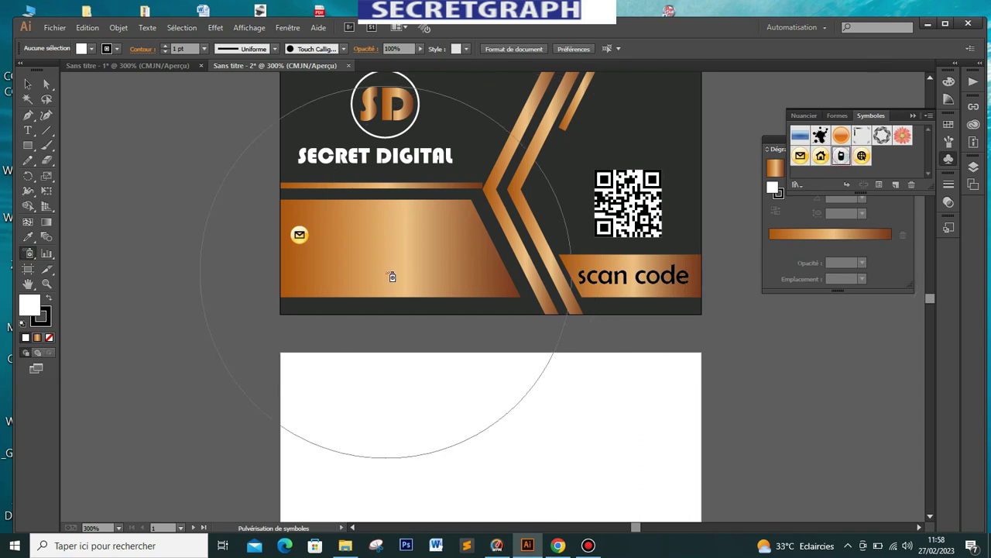
click(386, 271)
click(27, 83)
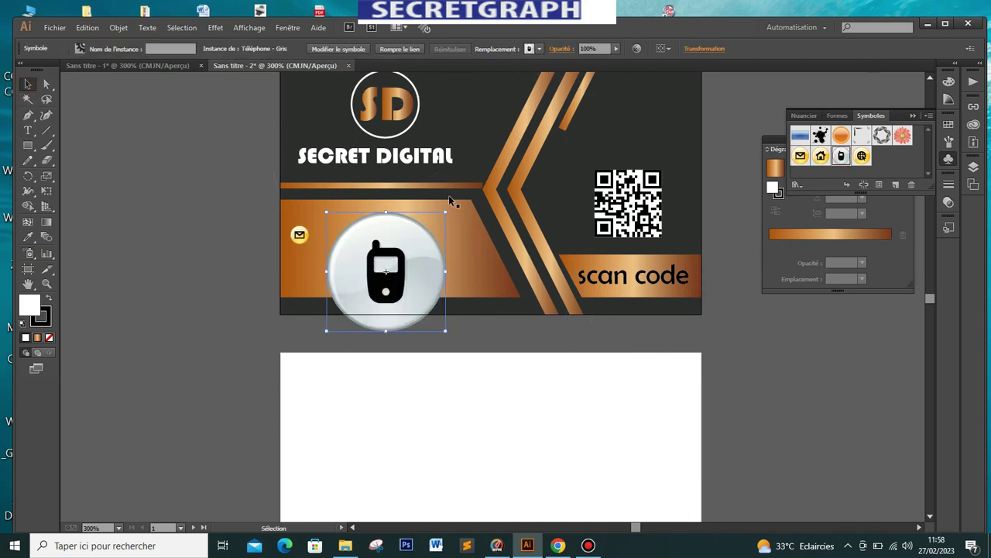
mouse_move(445, 212)
mouse_down()
mouse_move(352, 314)
mouse_move(304, 210)
mouse_up()
key(Down)
key(Down)
key(Down)
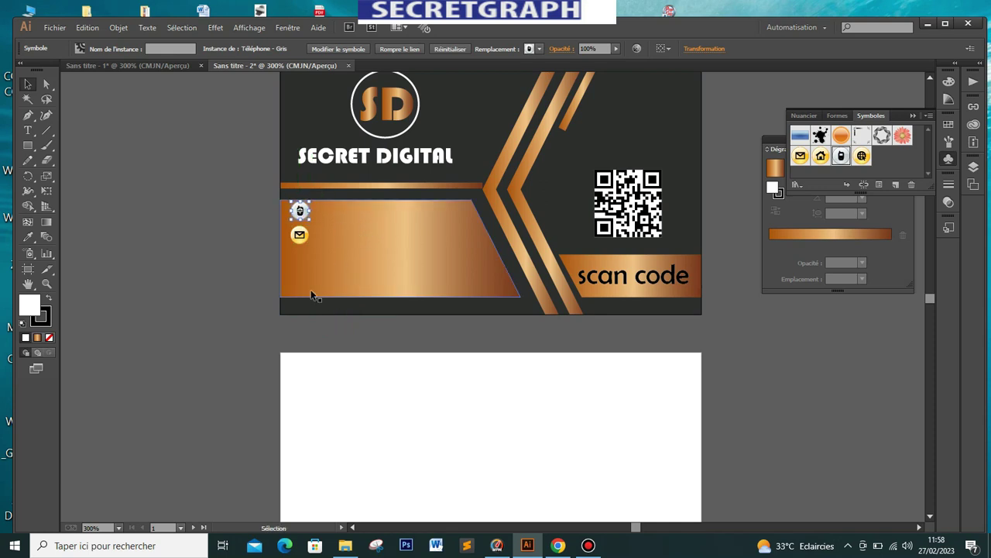
click(232, 302)
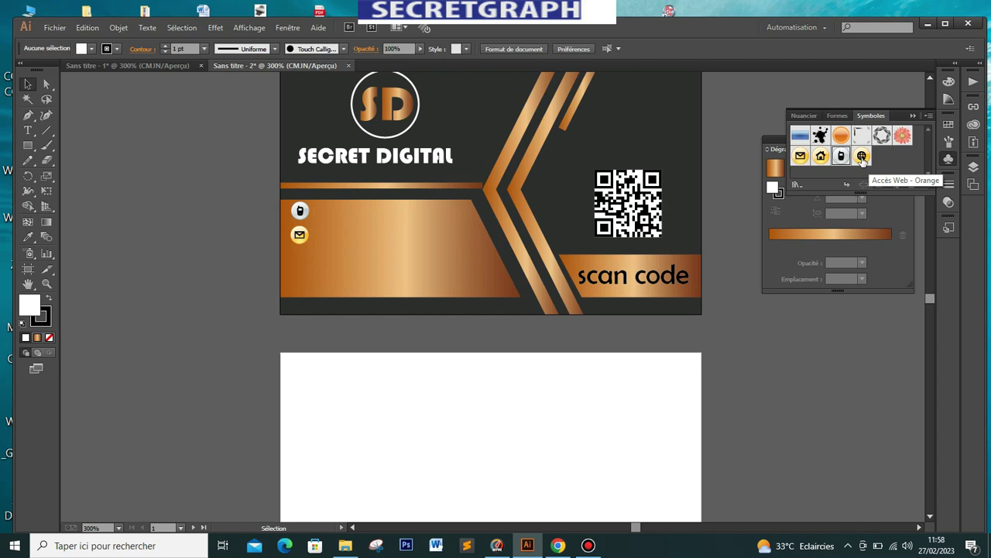
click(821, 156)
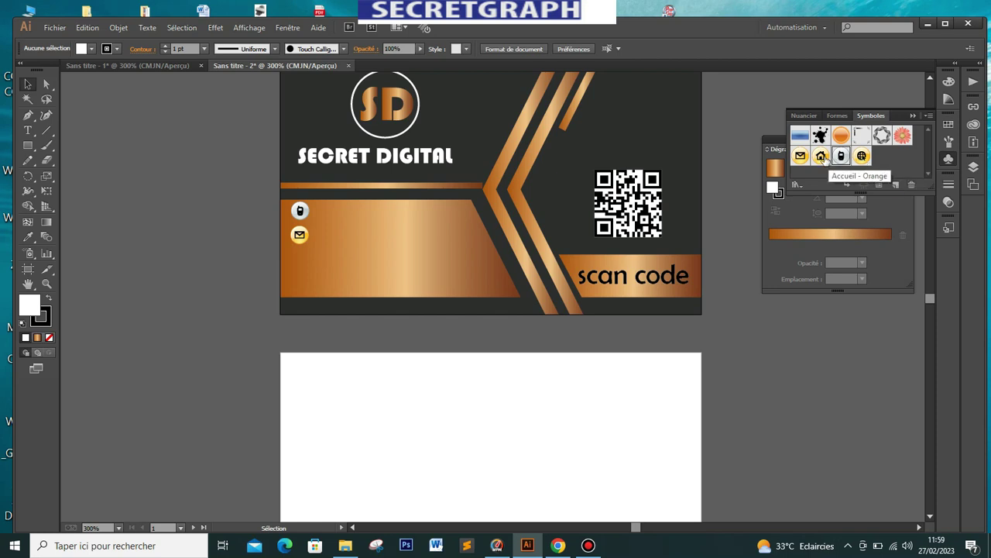
Spray a house icon, shrink it and position it under the envelope
key(shift+s)
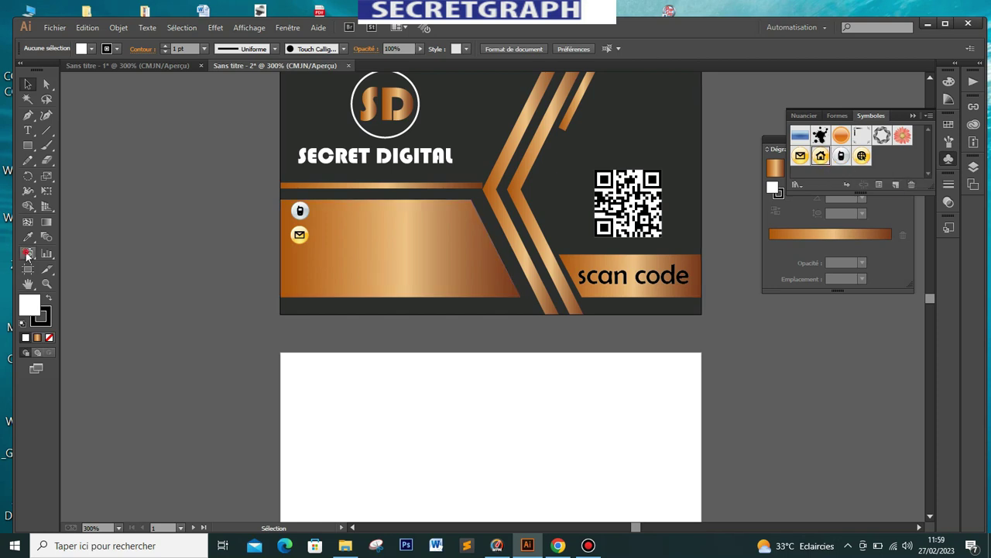
click(324, 273)
key(v)
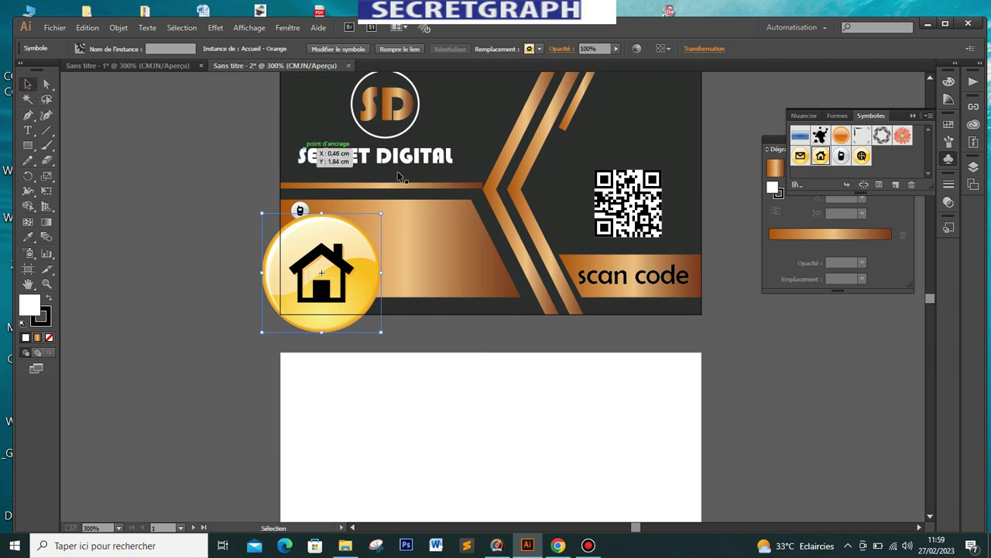
drag(381, 213, 287, 302)
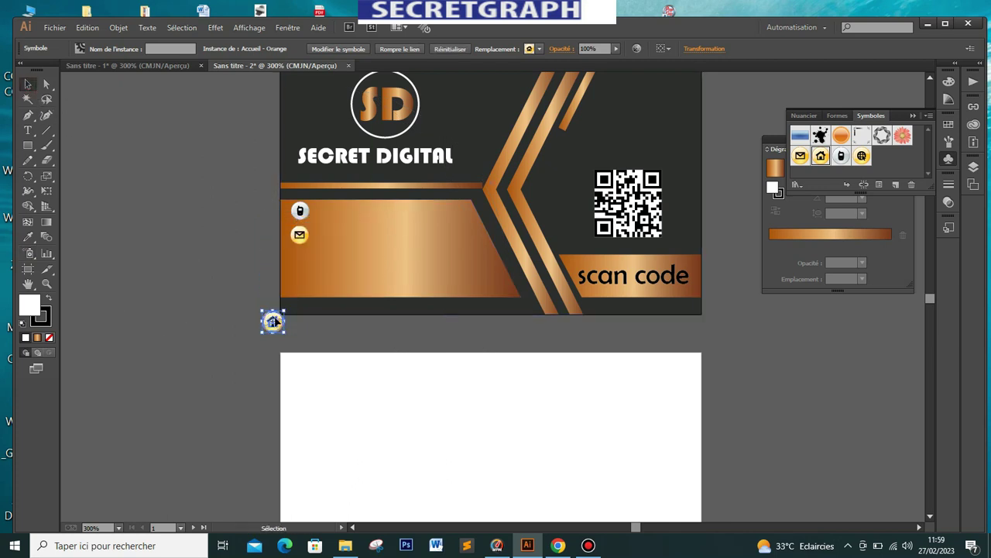
drag(277, 323, 304, 261)
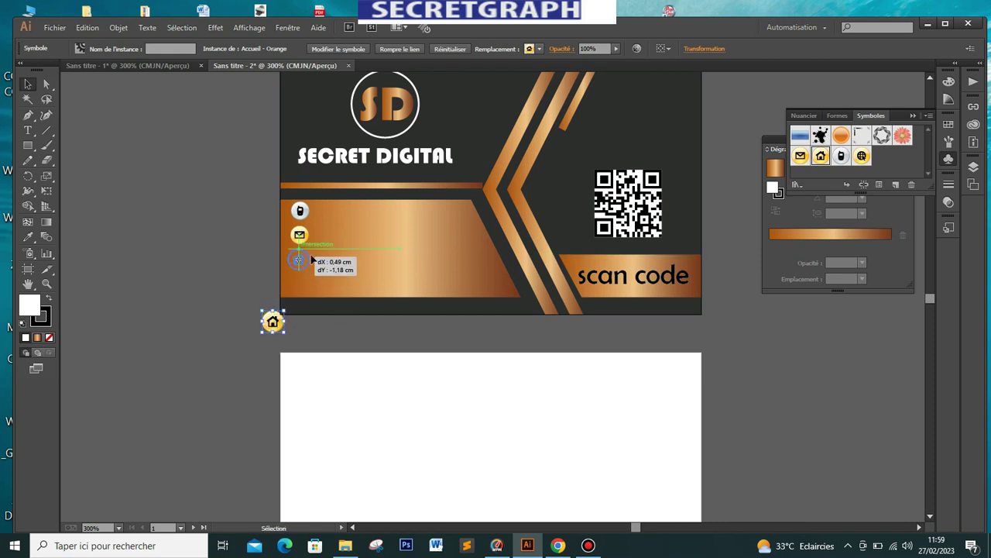
drag(312, 248, 307, 256)
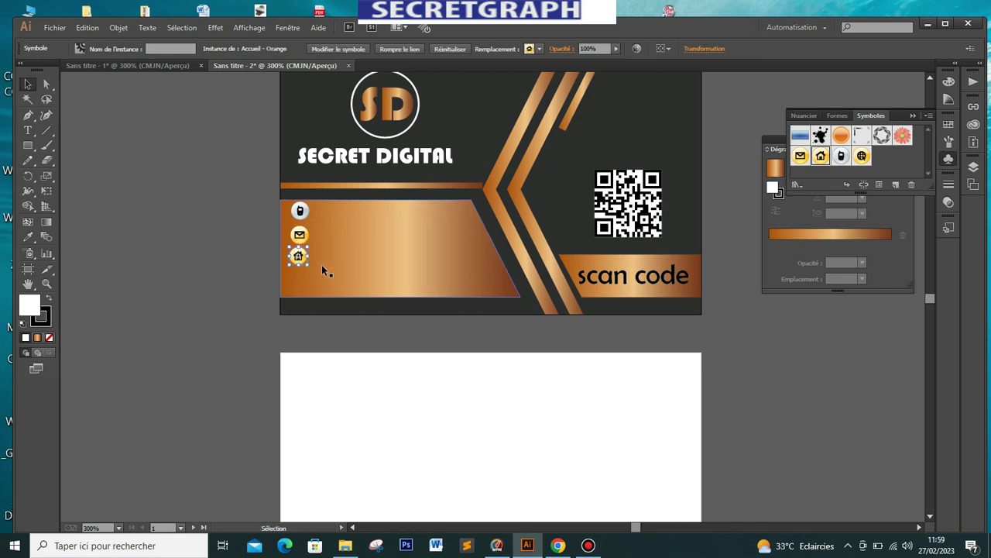
click(238, 264)
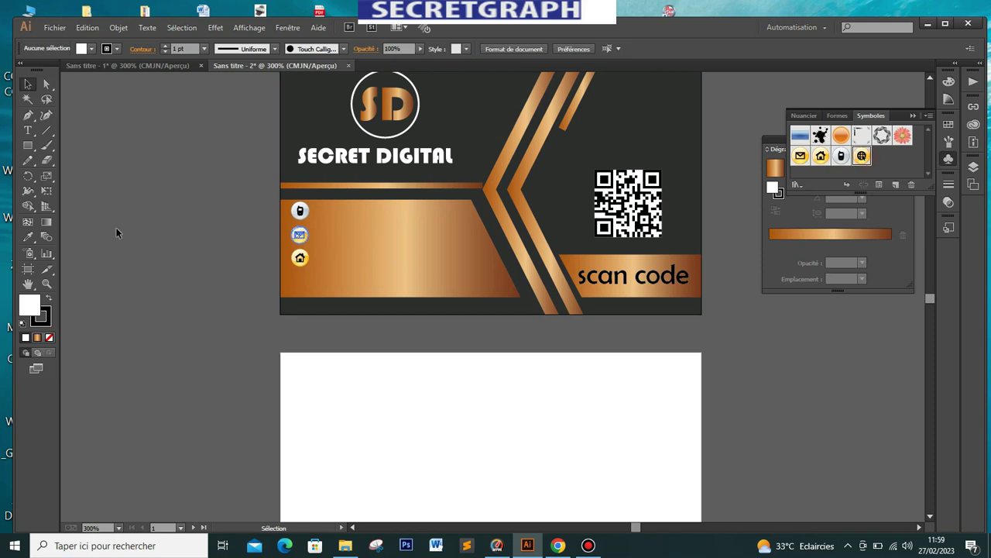
Spray a globe icon, then shrink it into place below the house
click(33, 253)
click(338, 271)
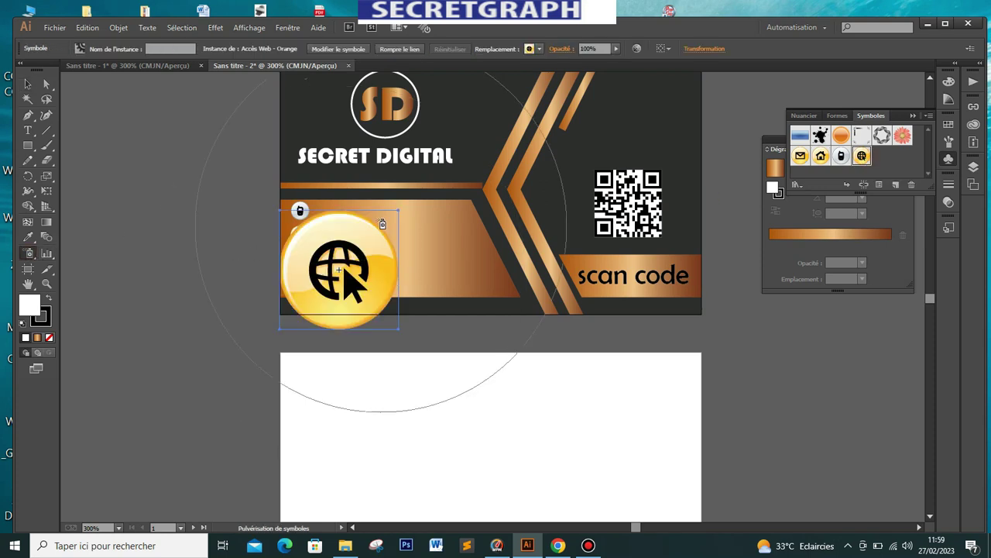
click(28, 83)
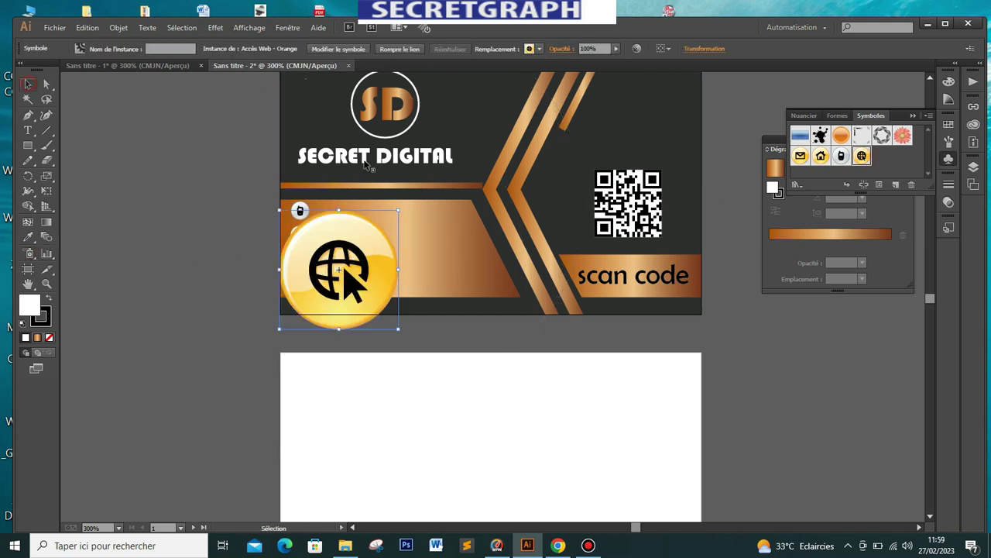
mouse_move(398, 210)
mouse_down()
mouse_move(295, 307)
mouse_move(312, 273)
mouse_up()
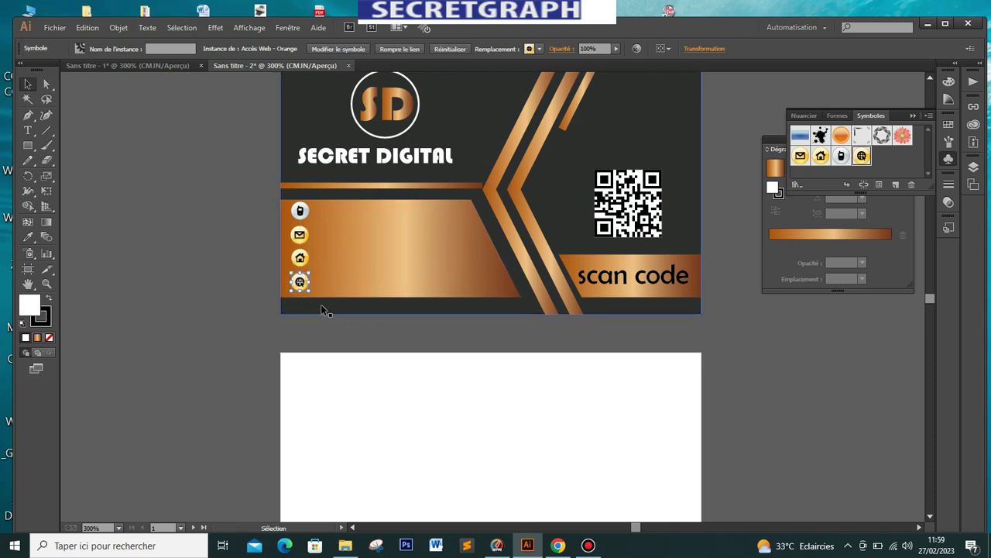
click(239, 312)
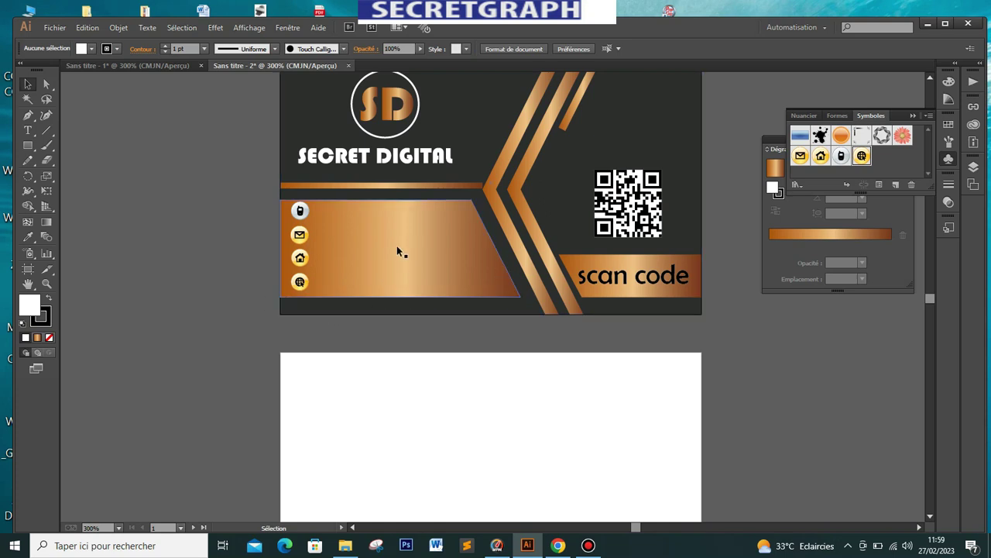
scroll(396, 245, up, 2)
scroll(395, 246, down, 1)
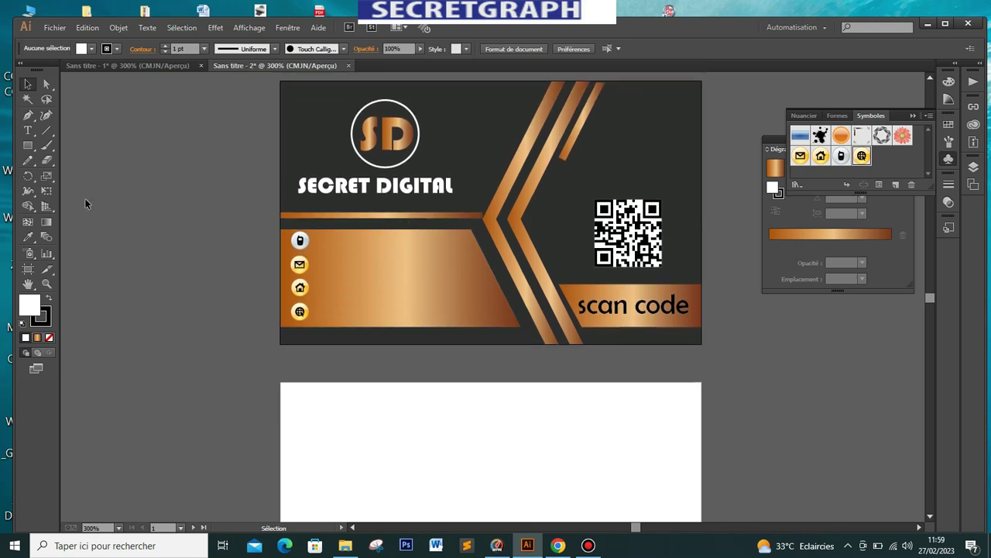
click(28, 130)
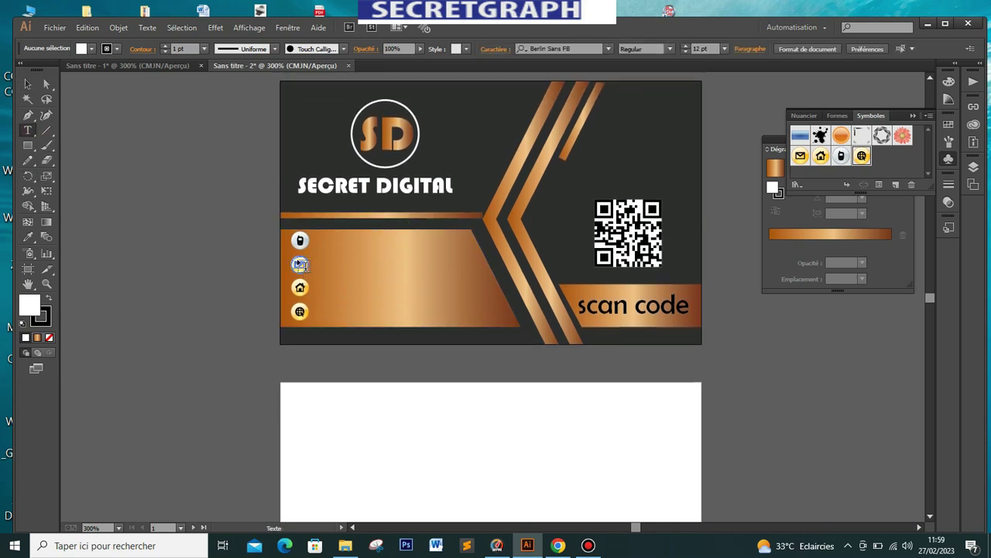
Add the phone number beside the phone icon, enlarge it, and copy it down a line
click(326, 246)
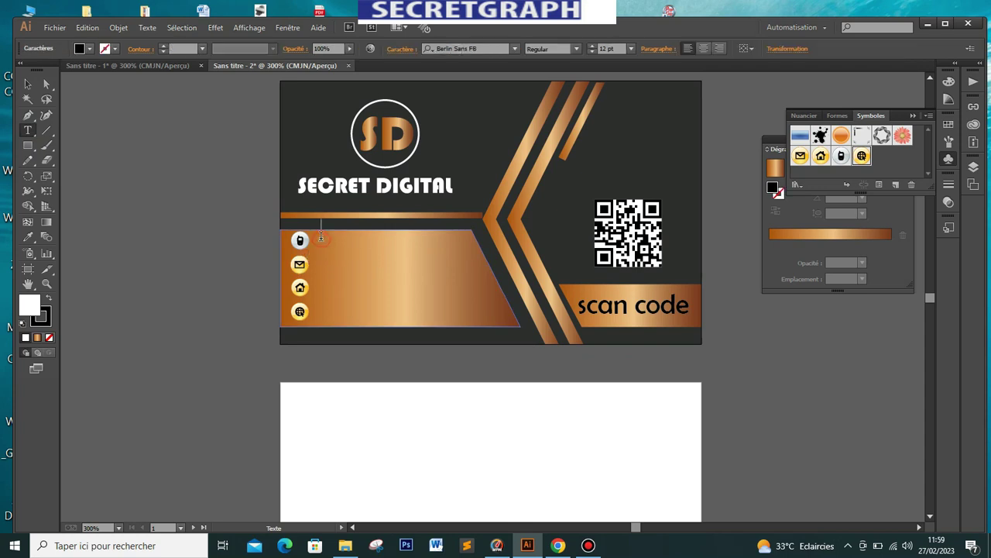
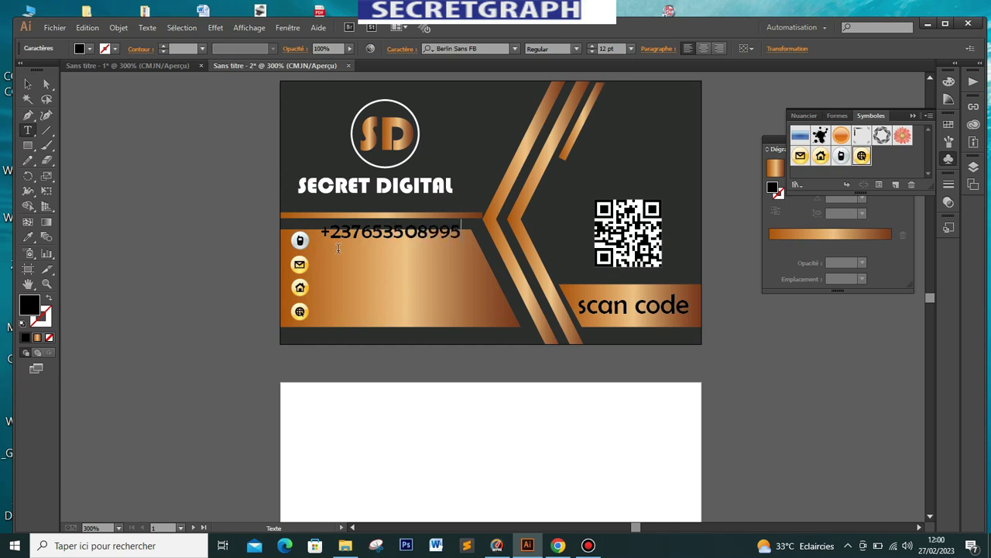
click(28, 84)
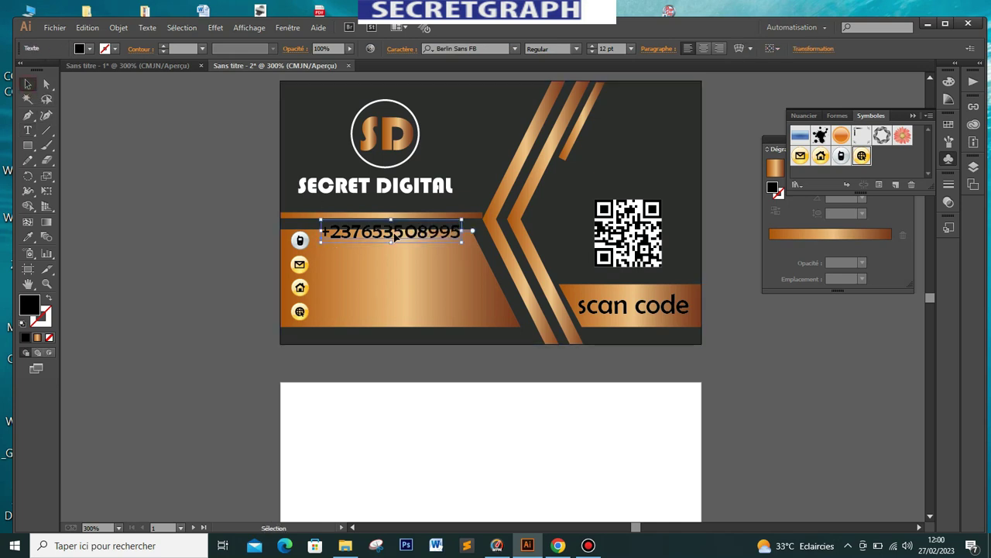
drag(391, 237, 386, 246)
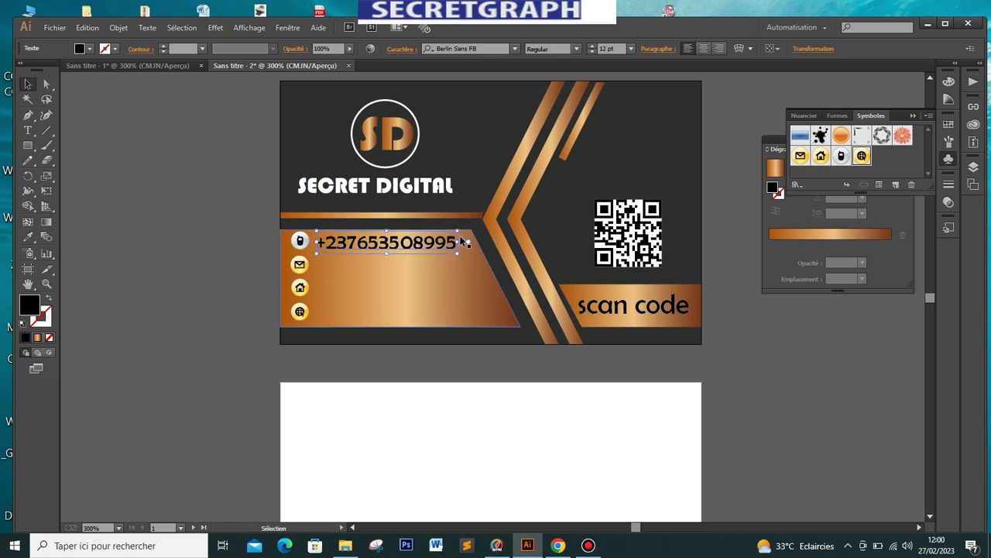
mouse_move(457, 232)
mouse_down()
mouse_move(436, 232)
mouse_move(454, 232)
mouse_up()
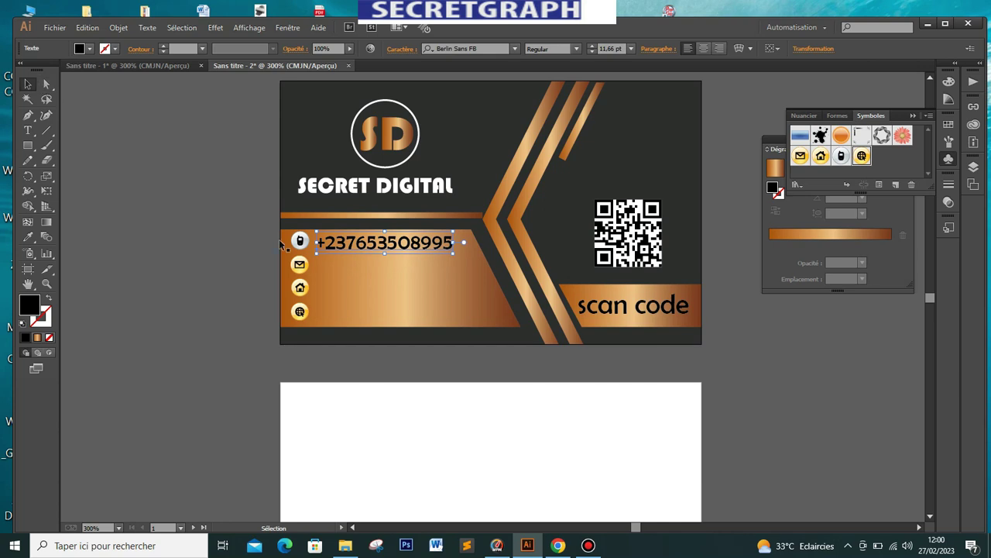
drag(383, 244, 383, 313)
click(382, 284)
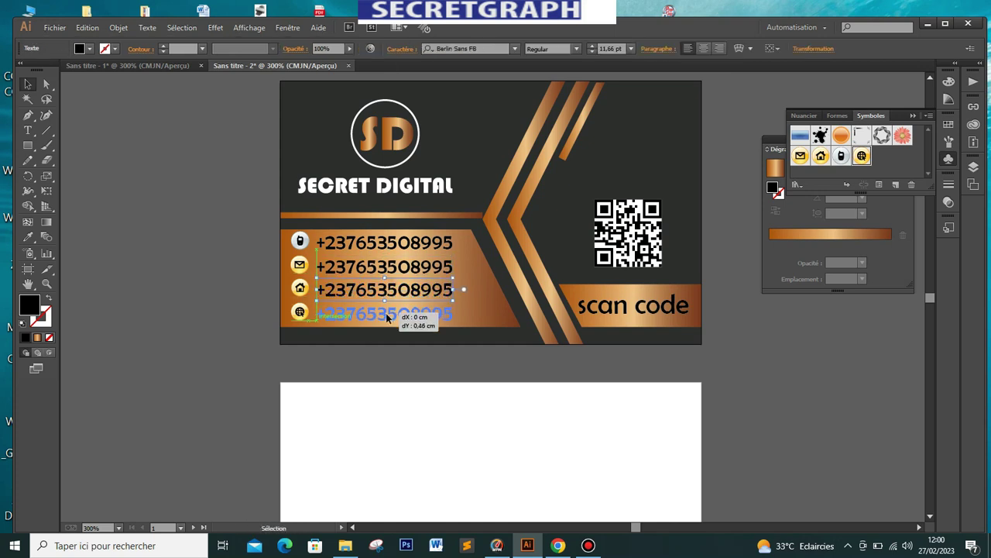
Retype the copied lines as the e-mail address, Douala-Cameroun, and the website address
click(28, 129)
drag(316, 267, 476, 266)
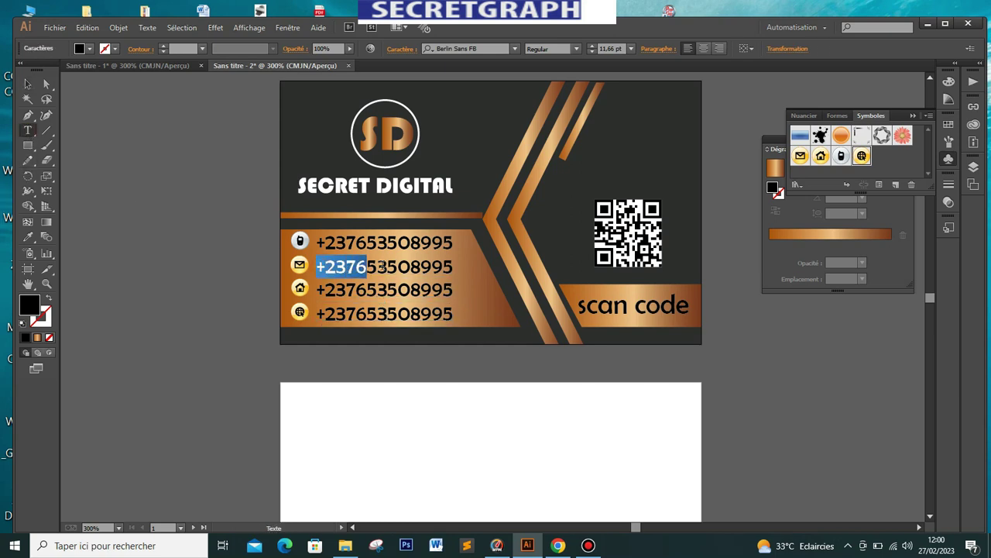
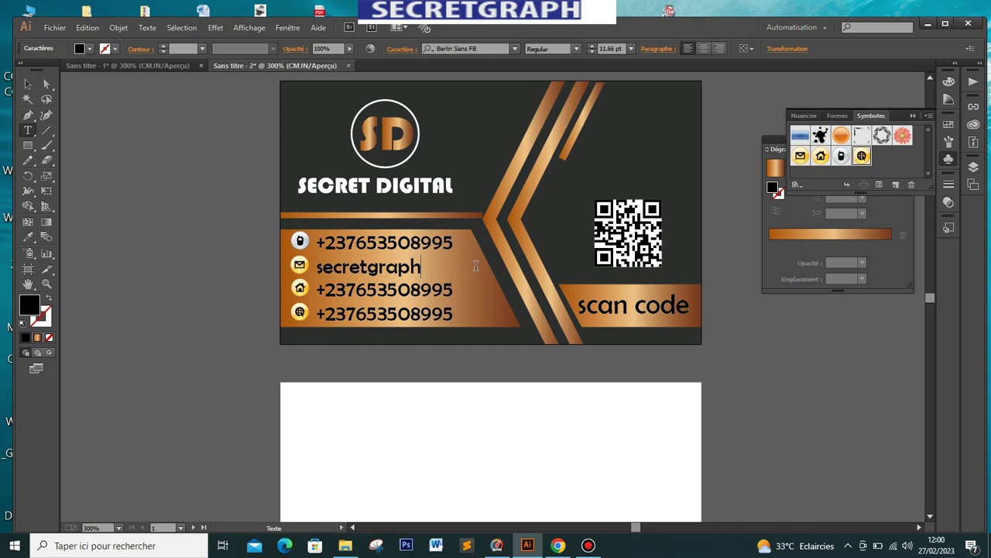
drag(328, 289, 483, 291)
text(Do)
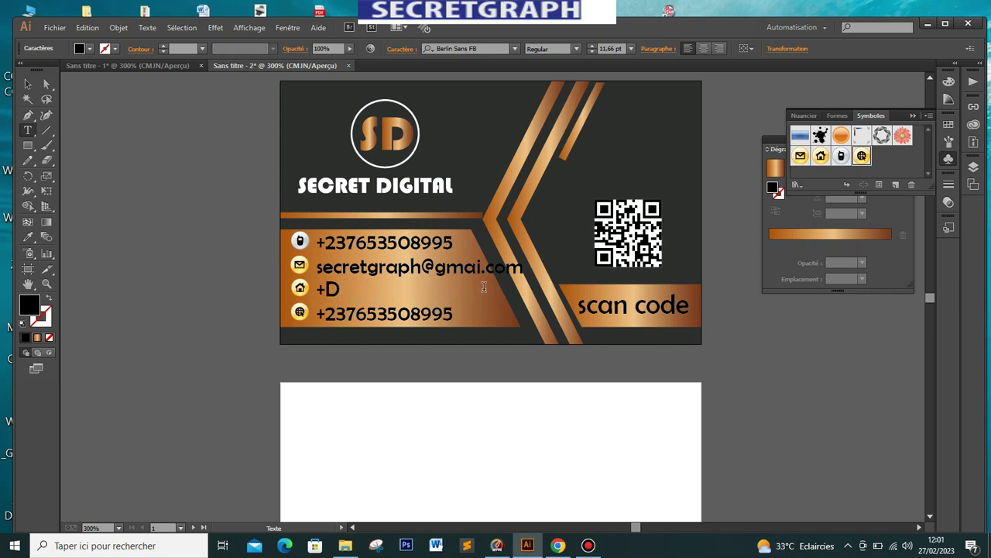
text(uala-c)
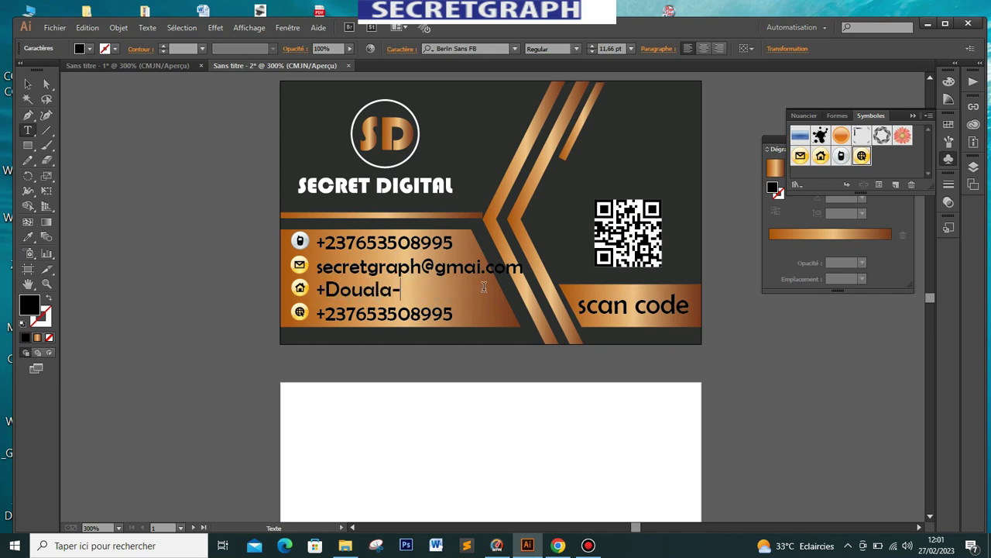
text(ameroun)
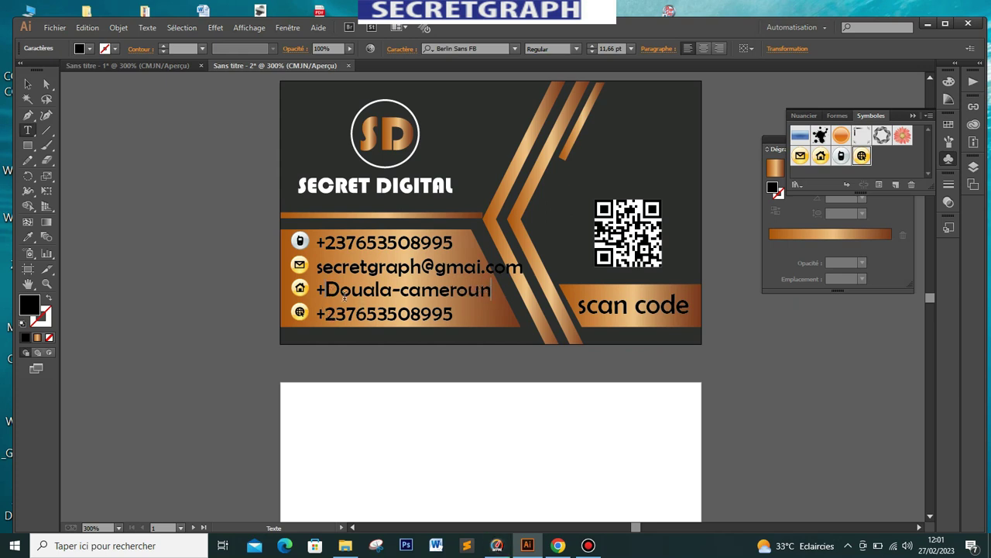
click(327, 292)
key(BackSpace)
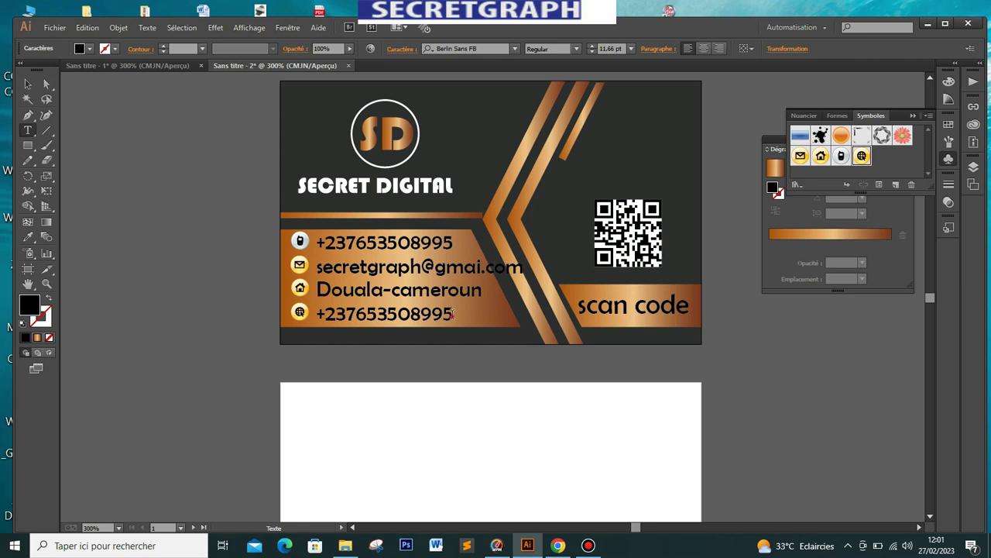
drag(452, 313, 309, 310)
text(ecretgraph.com)
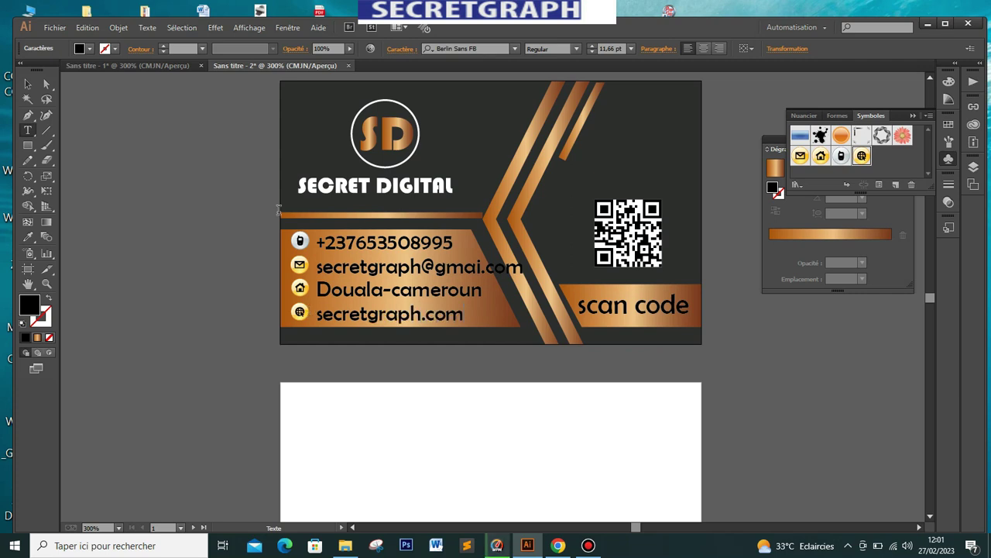
Narrow the e-mail line so all four contact lines fit inside the copper band
click(29, 86)
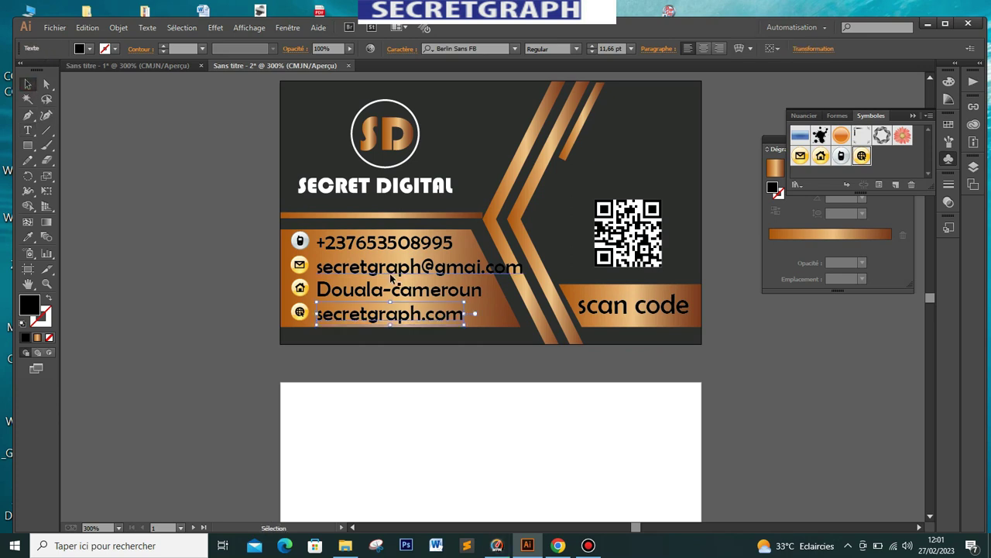
click(523, 267)
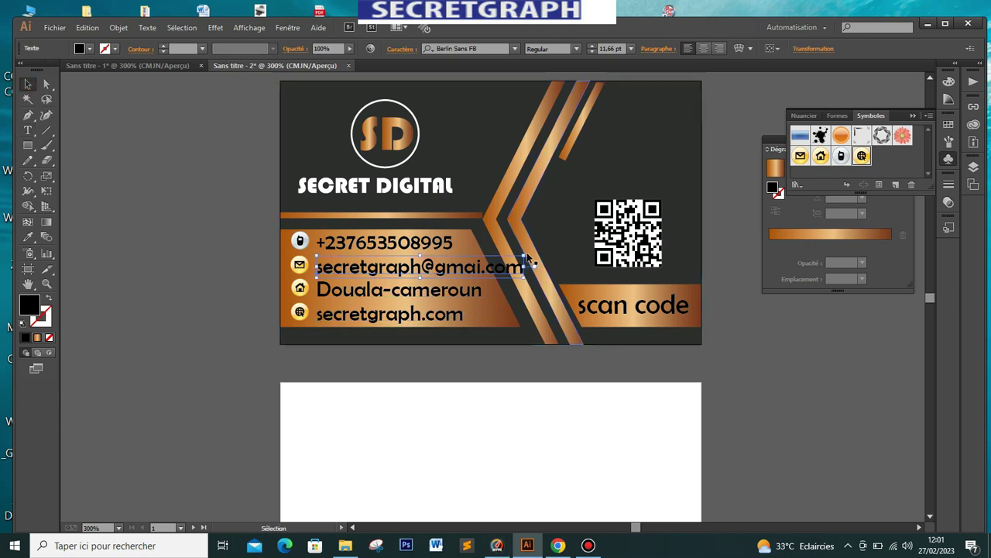
drag(524, 266, 511, 263)
click(390, 242)
shift+click(425, 291)
shift+click(422, 319)
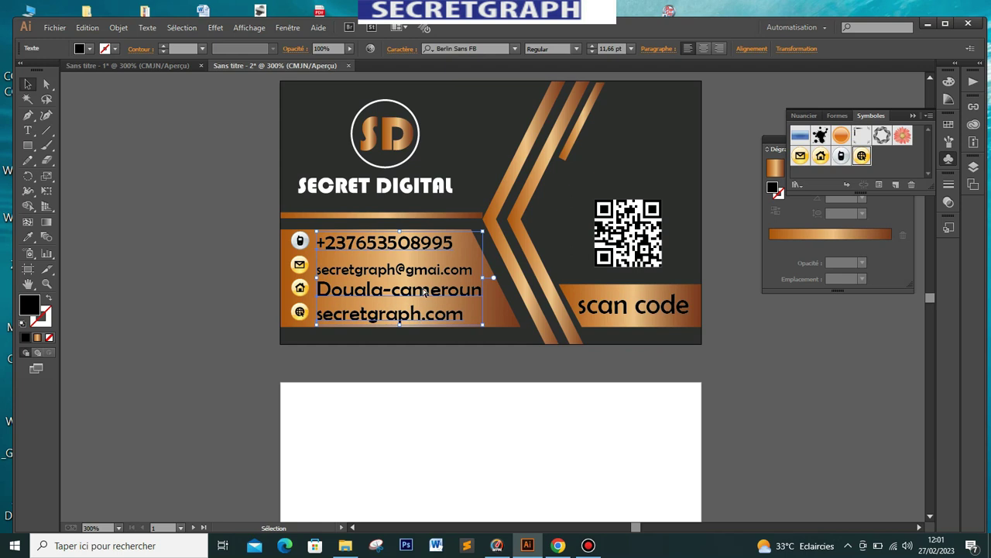
key(ctrl+minus)
key(ctrl+minus)
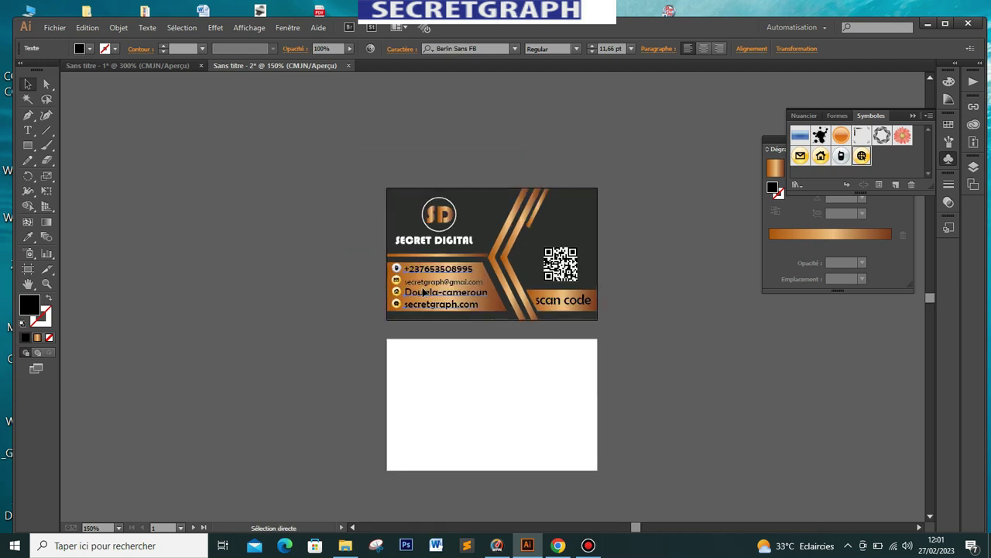
key(ctrl+plus)
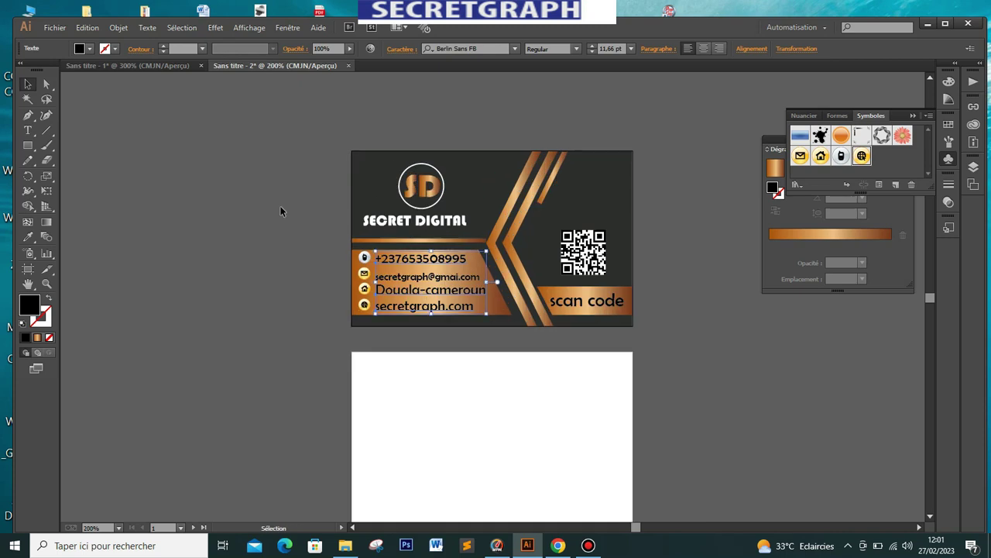
click(235, 200)
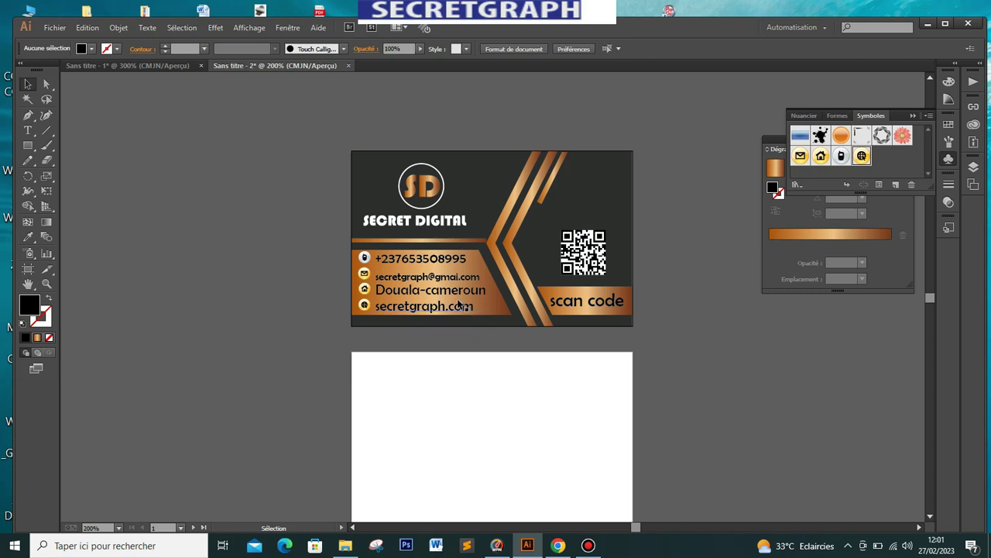
key(ctrl+minus)
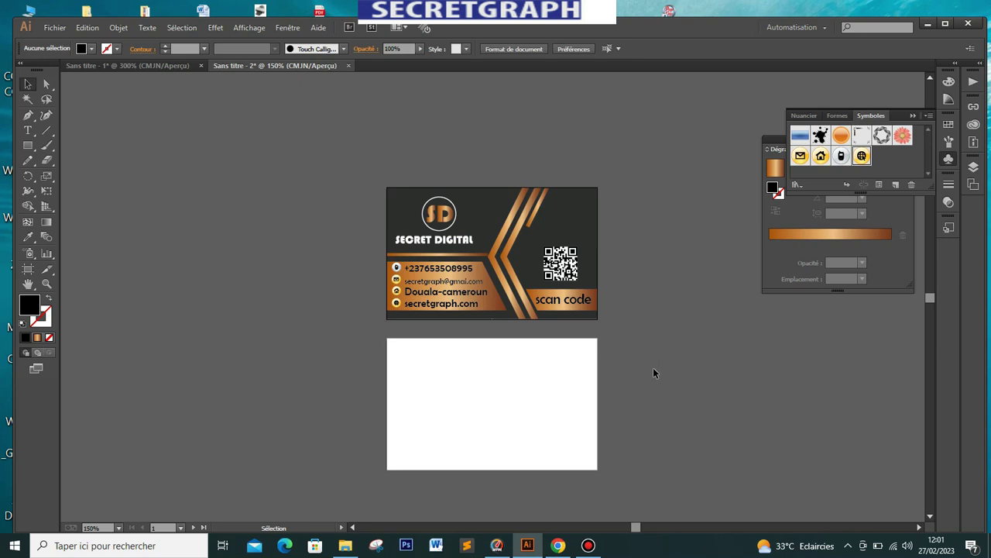
key(ctrl)
Duplicate the front's dark background rectangle straight down onto the back artboard
click(577, 229)
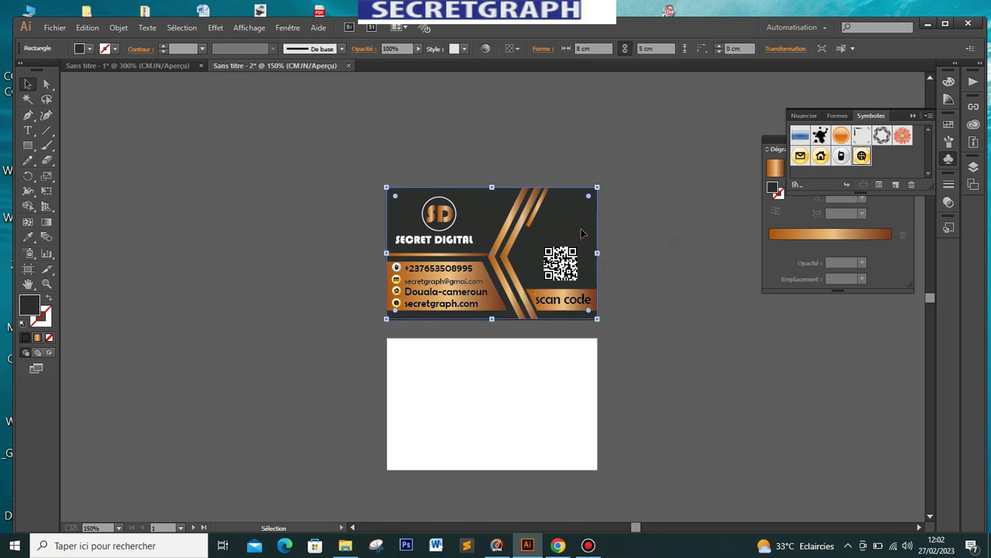
drag(584, 233, 584, 384)
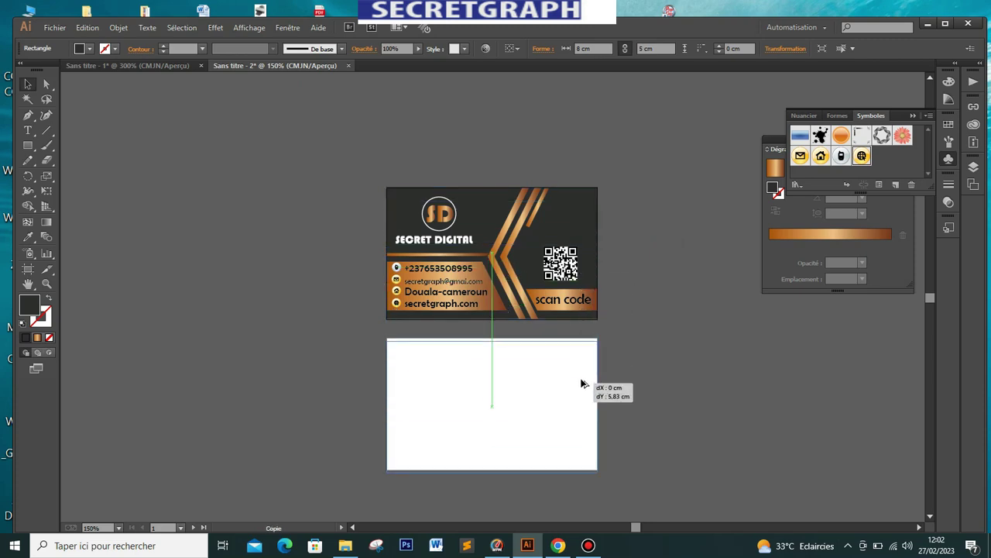
drag(583, 386, 582, 384)
click(669, 264)
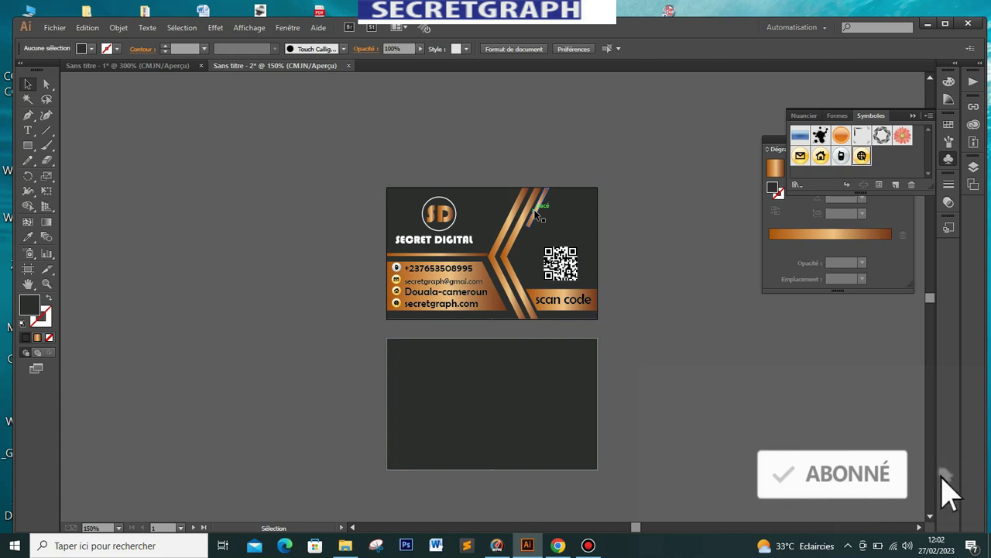
drag(536, 214, 522, 238)
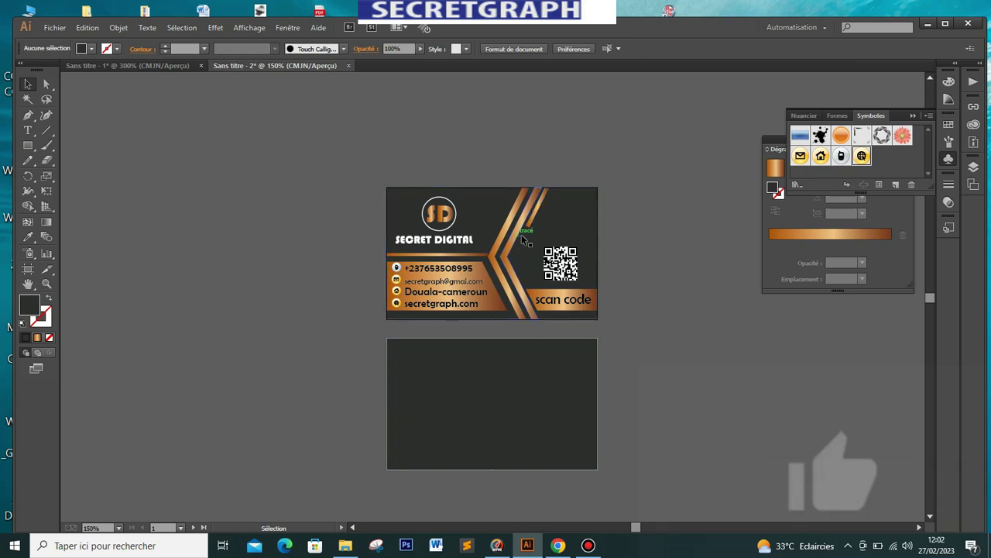
Copy the copper chevron stripes down onto the back card's left edge
click(511, 224)
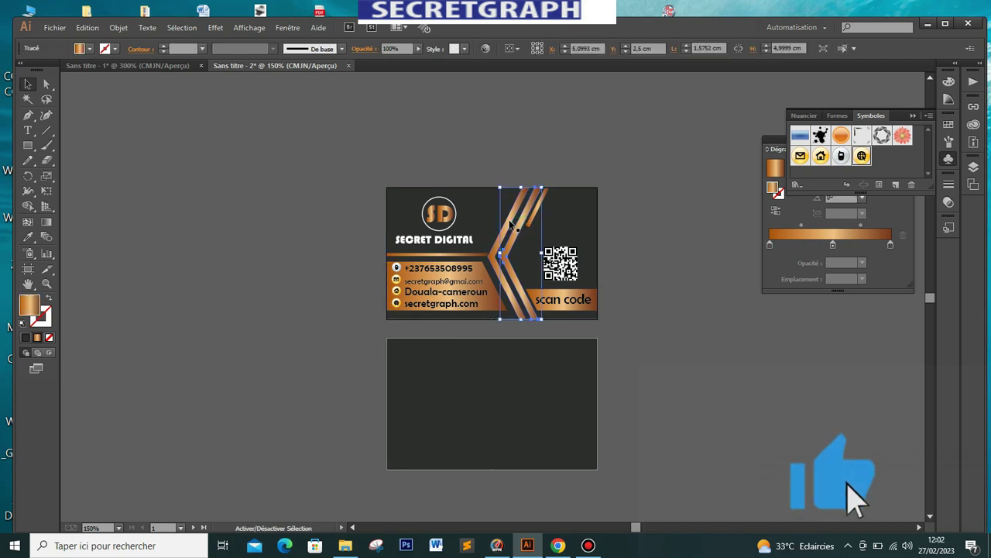
shift+click(511, 225)
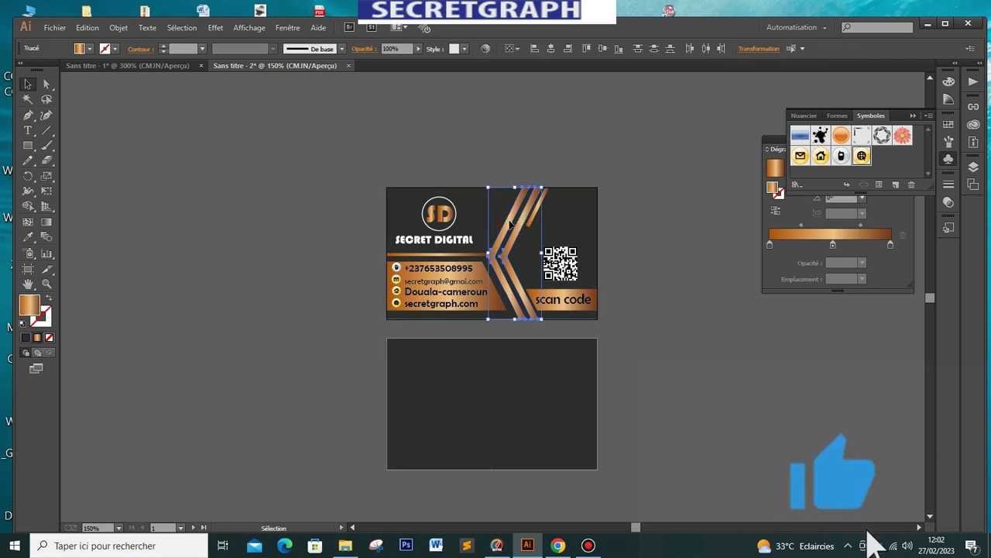
drag(511, 225, 409, 377)
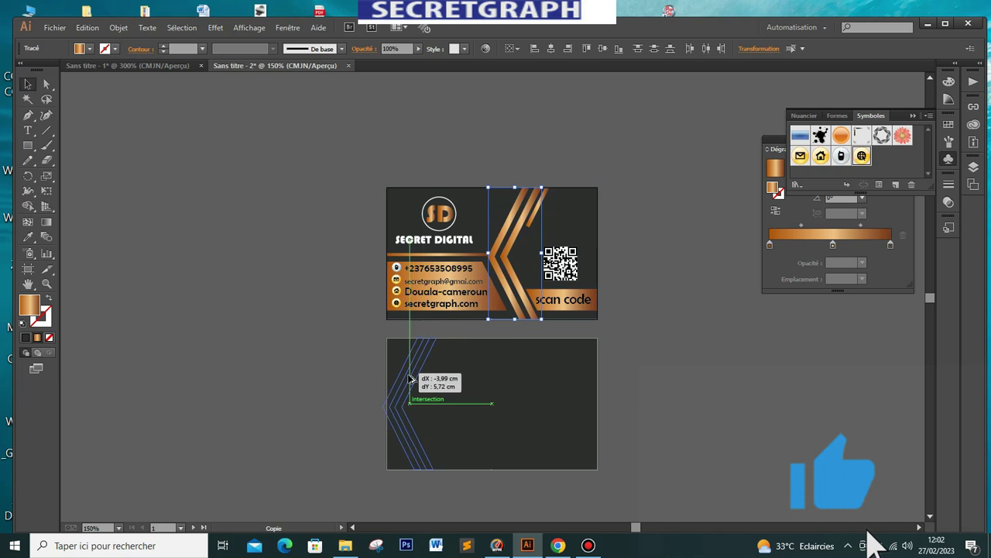
drag(410, 377, 411, 377)
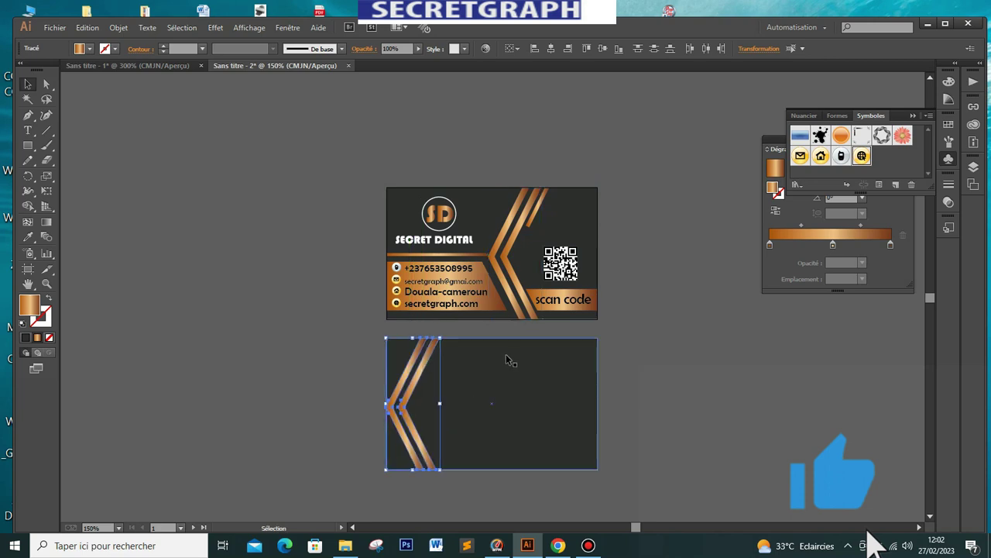
key(Right)
key(Right)
key(Right)
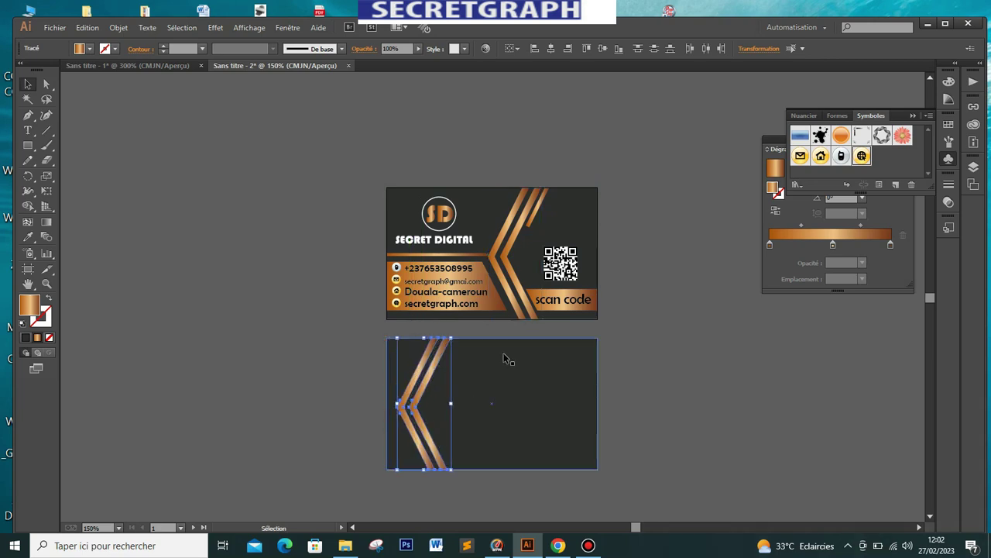
key(Right)
key(Right)
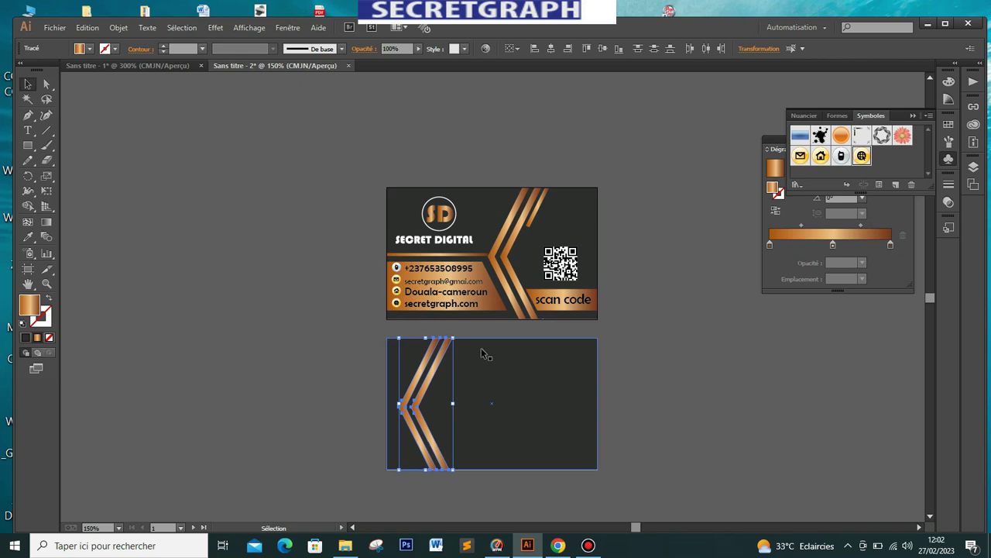
Mirror the chevron vertically to point right and centre it on the back card
right_click(445, 350)
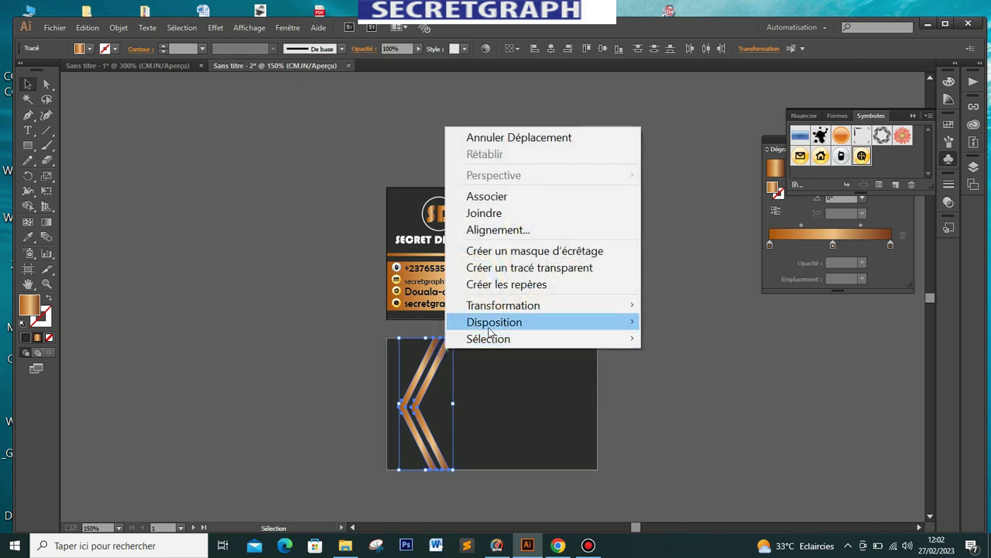
mouse_move(503, 305)
click(706, 361)
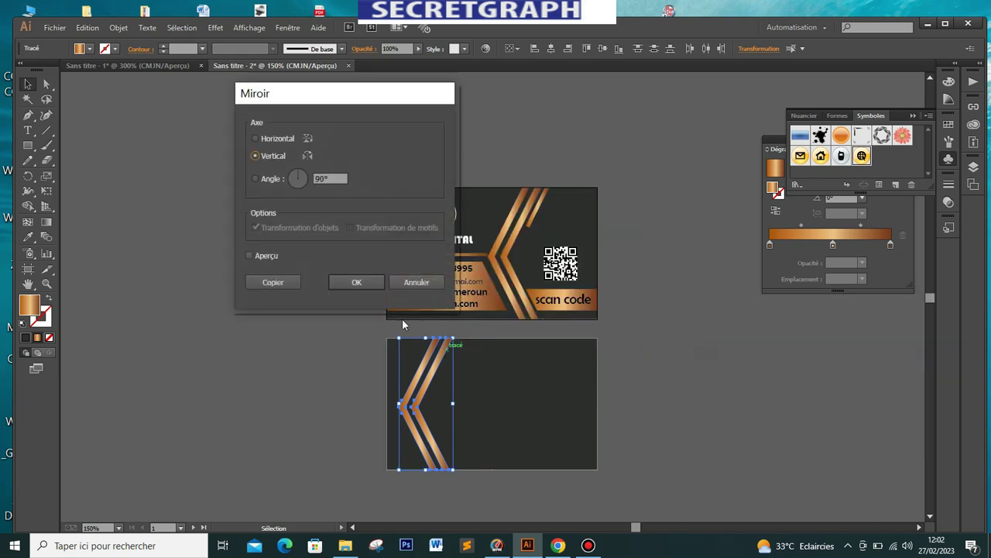
click(340, 282)
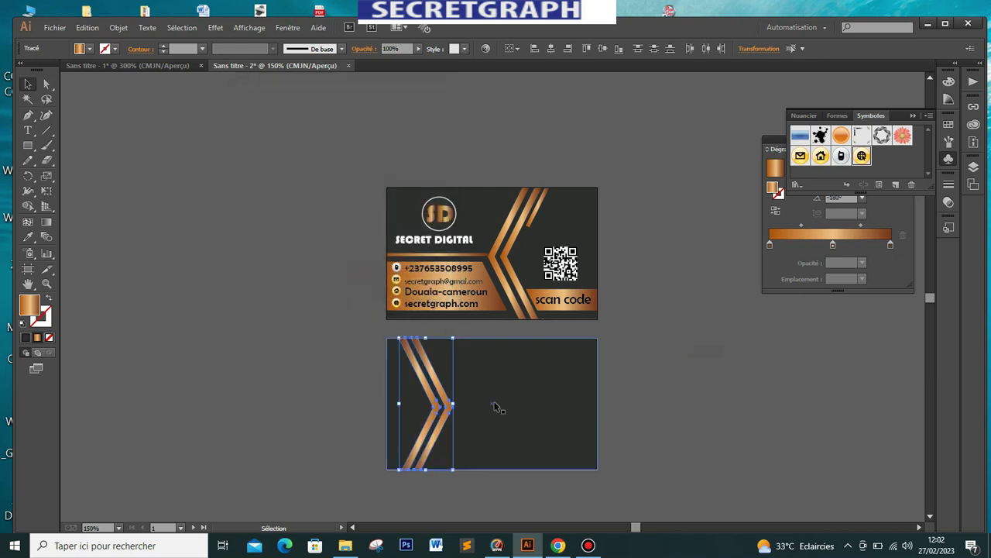
click(447, 391)
drag(444, 387, 576, 390)
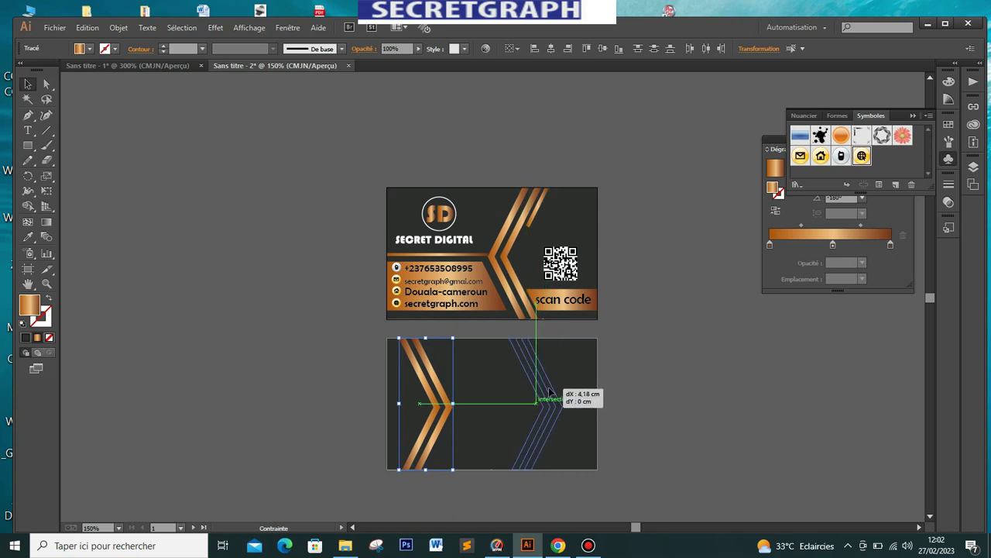
drag(574, 391, 532, 392)
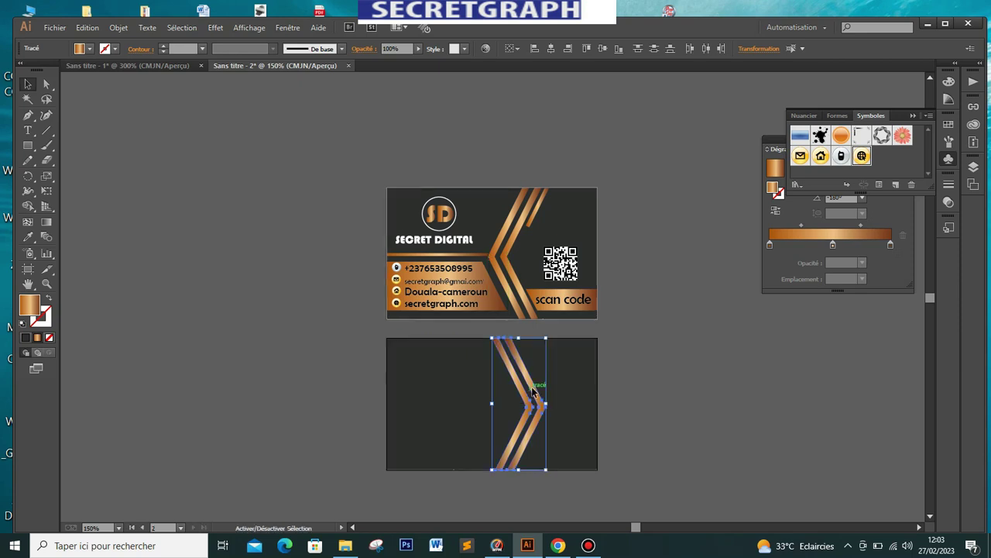
click(653, 394)
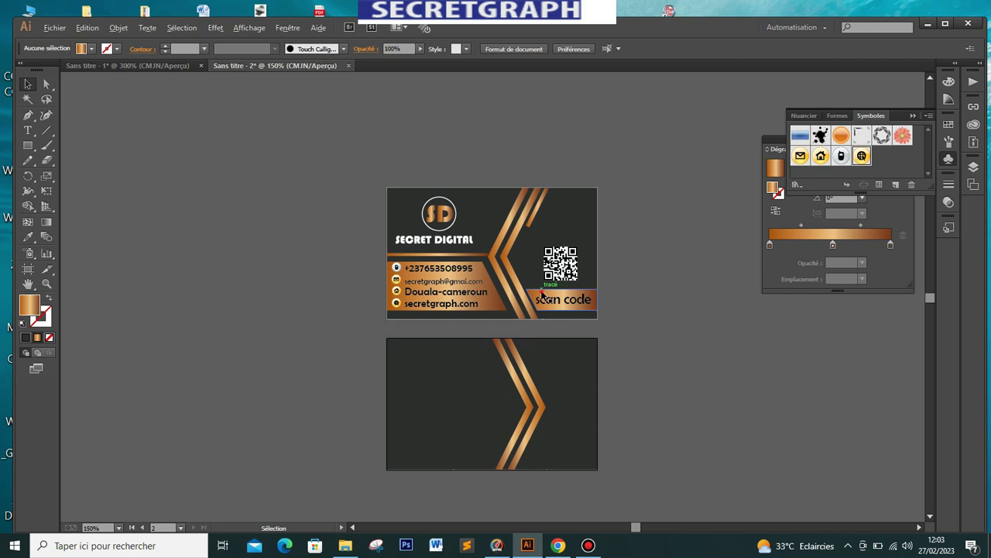
Copy the scan code bar to the back's top-right, plus a mirrored copy lower left
drag(542, 296, 543, 351)
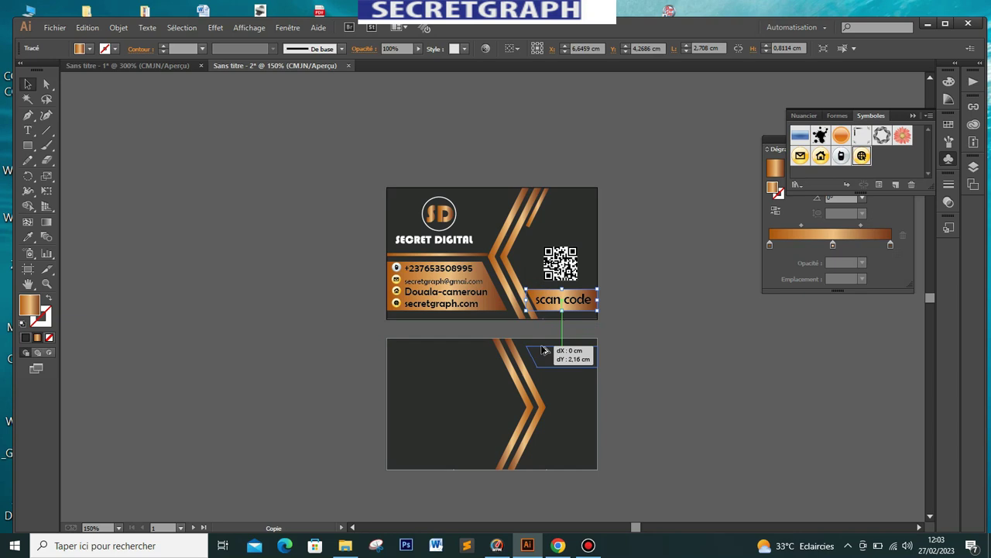
drag(544, 351, 544, 351)
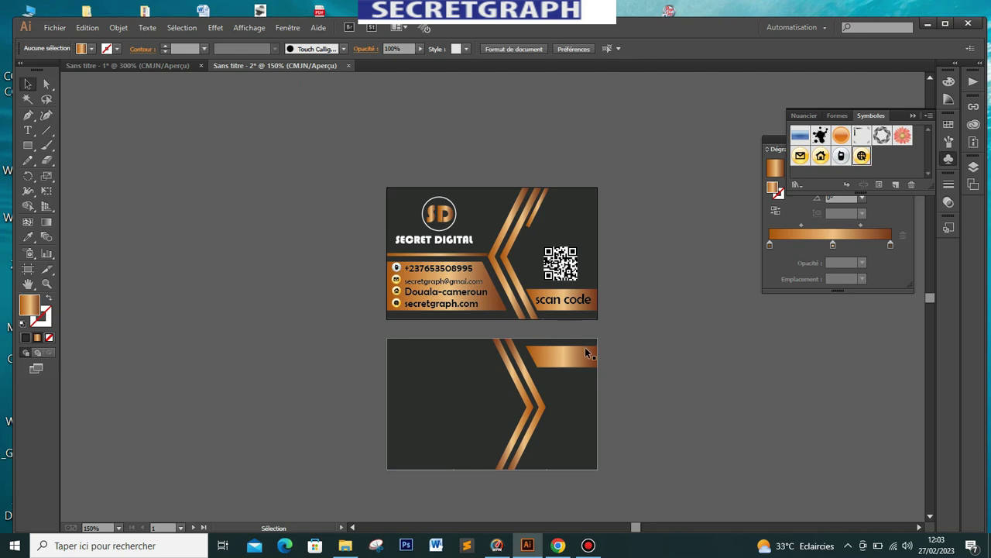
drag(582, 362, 459, 448)
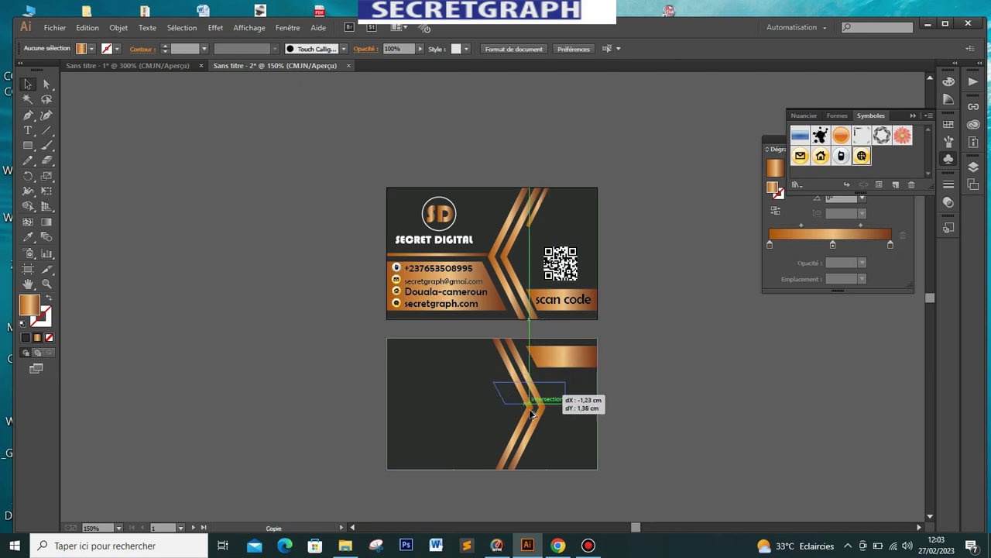
right_click(458, 447)
mouse_move(516, 402)
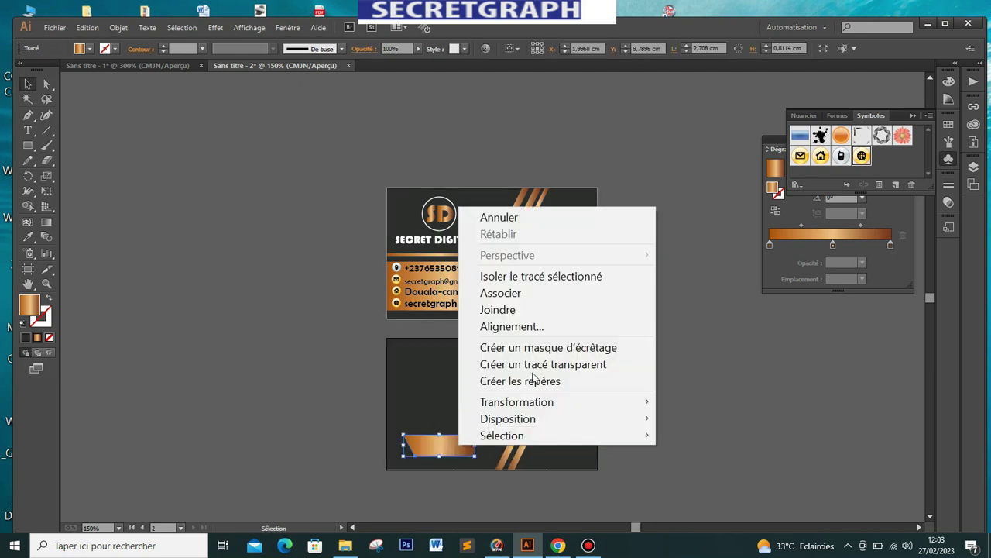
click(744, 455)
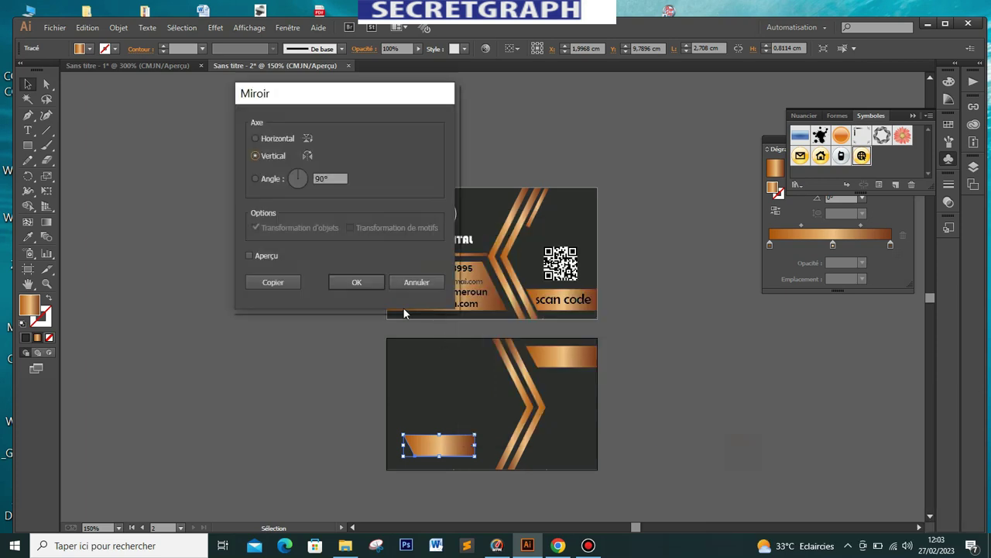
click(346, 282)
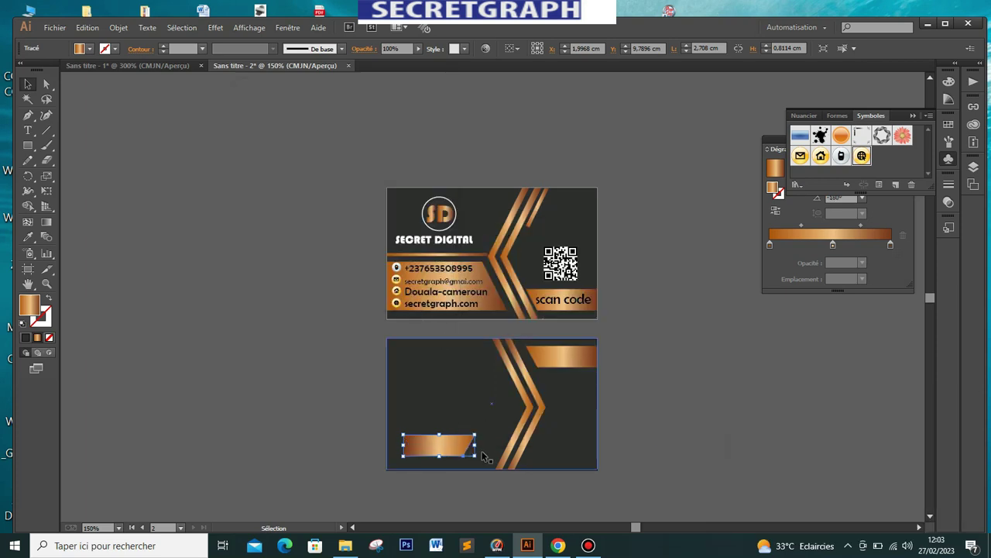
Stretch the lower copper bar to the card's left edge and make it taller
drag(474, 443, 508, 444)
mouse_move(404, 443)
mouse_down()
mouse_move(375, 443)
mouse_move(387, 443)
mouse_up()
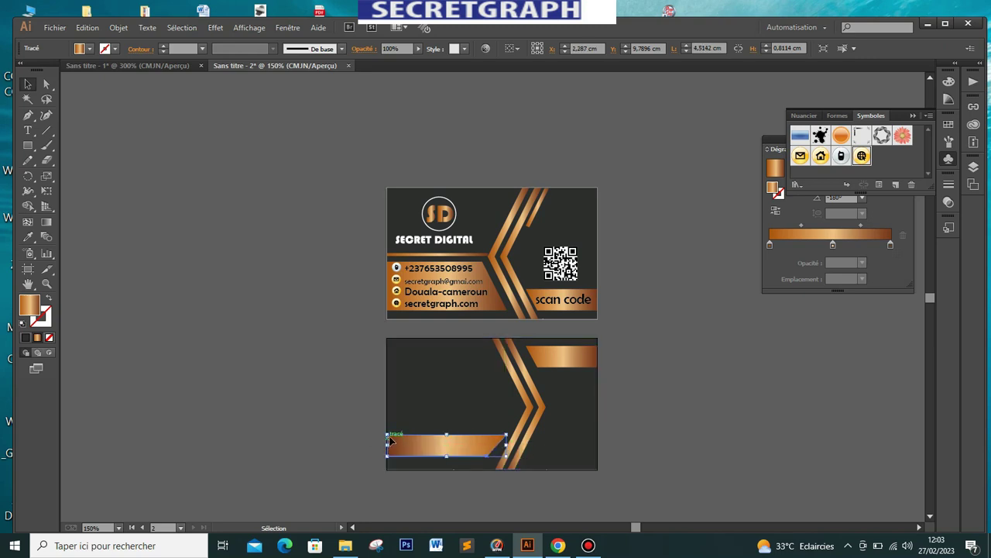
click(626, 433)
click(465, 443)
drag(464, 440, 455, 461)
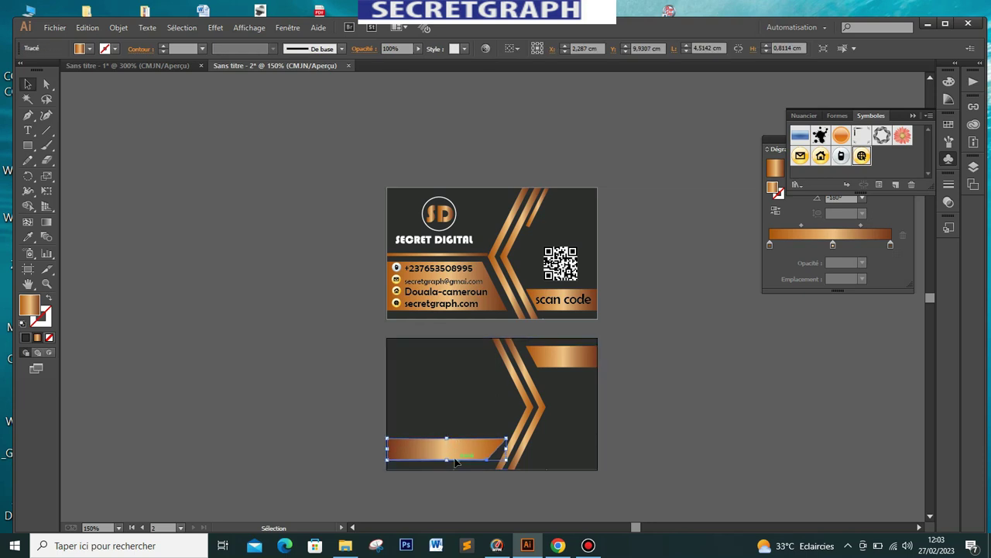
drag(446, 460, 446, 463)
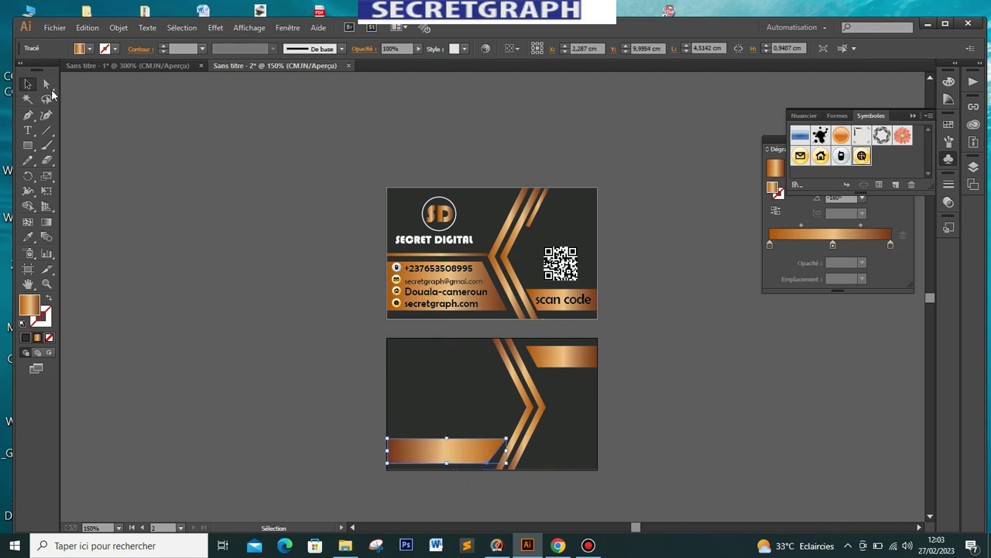
click(47, 84)
Snap the lower bar's bottom-right anchor onto the chevron edge so its end slants
click(472, 474)
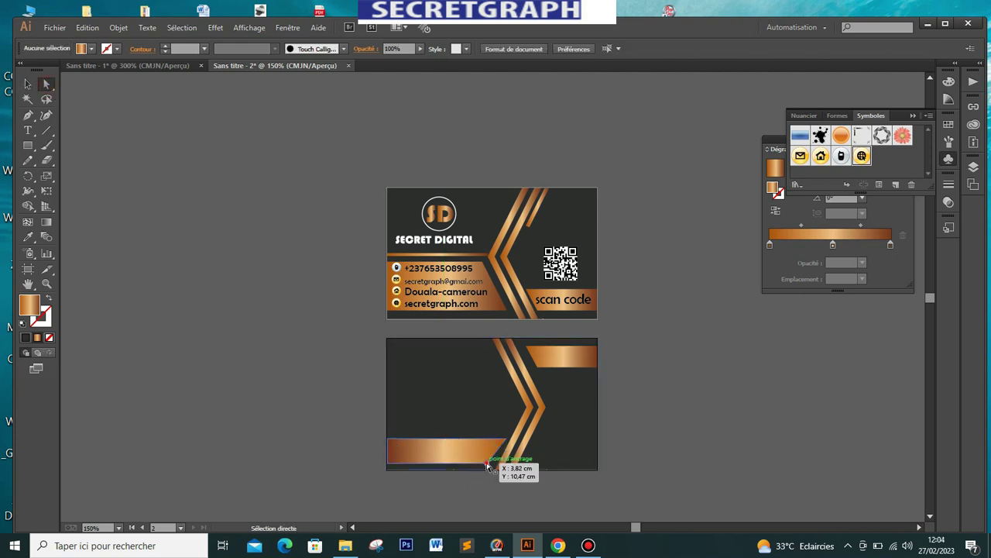
drag(486, 465, 494, 469)
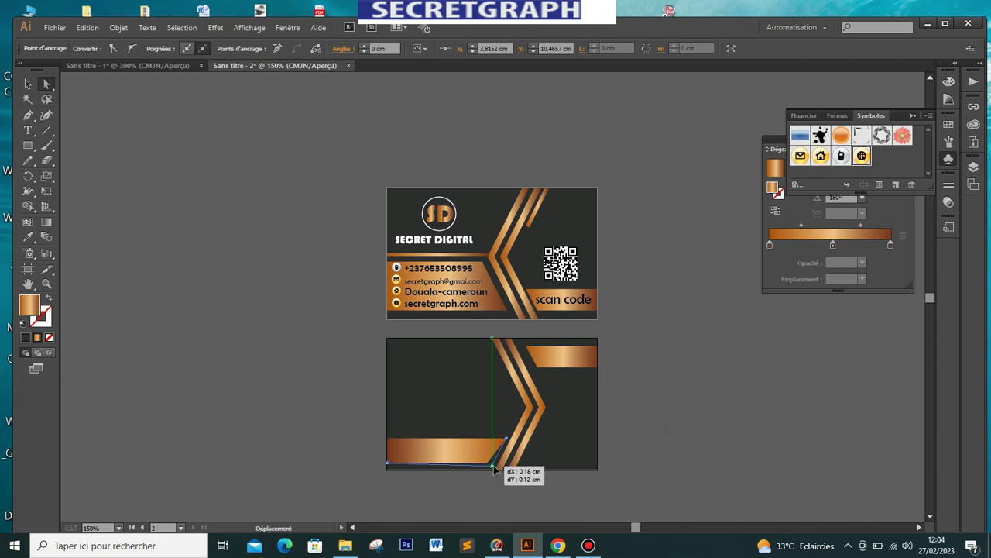
drag(494, 469, 494, 465)
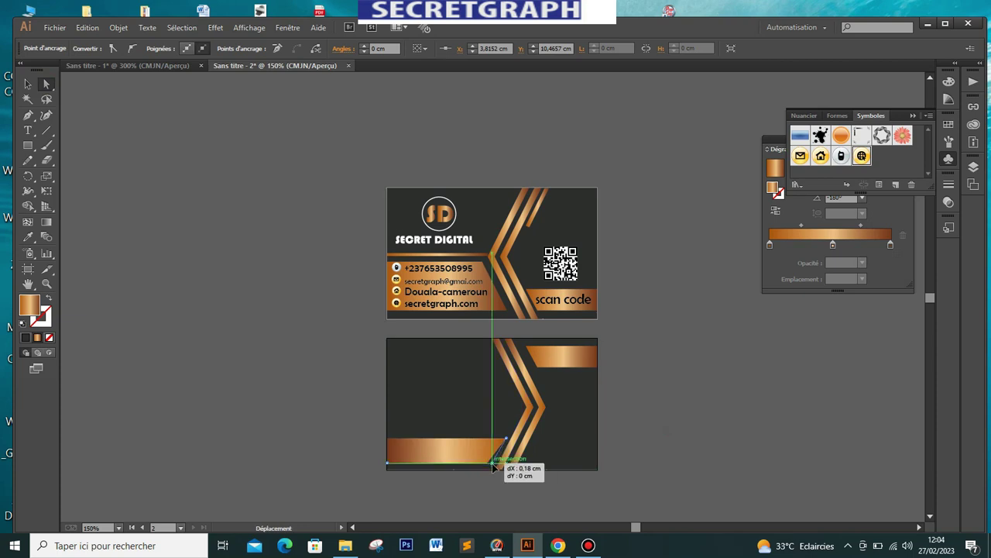
drag(493, 466, 496, 466)
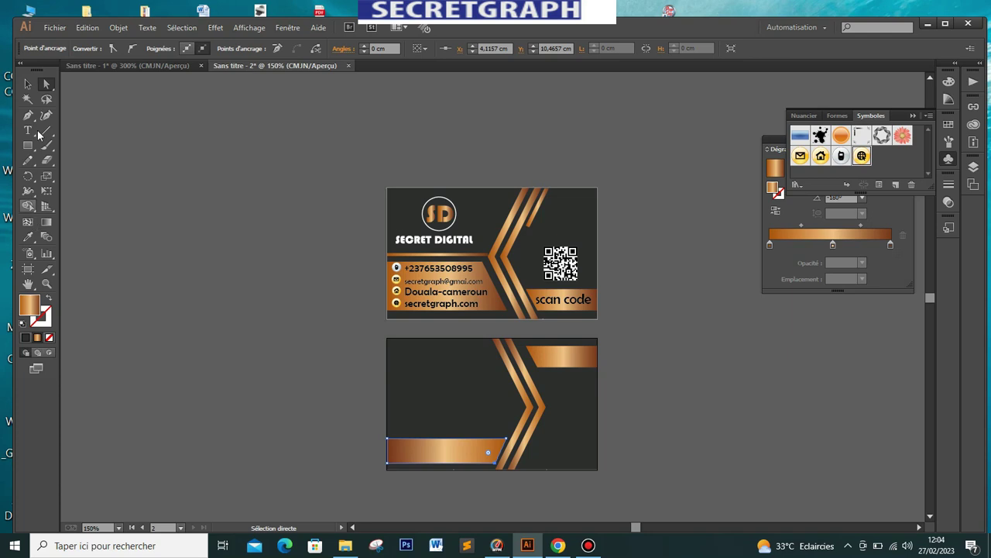
click(28, 87)
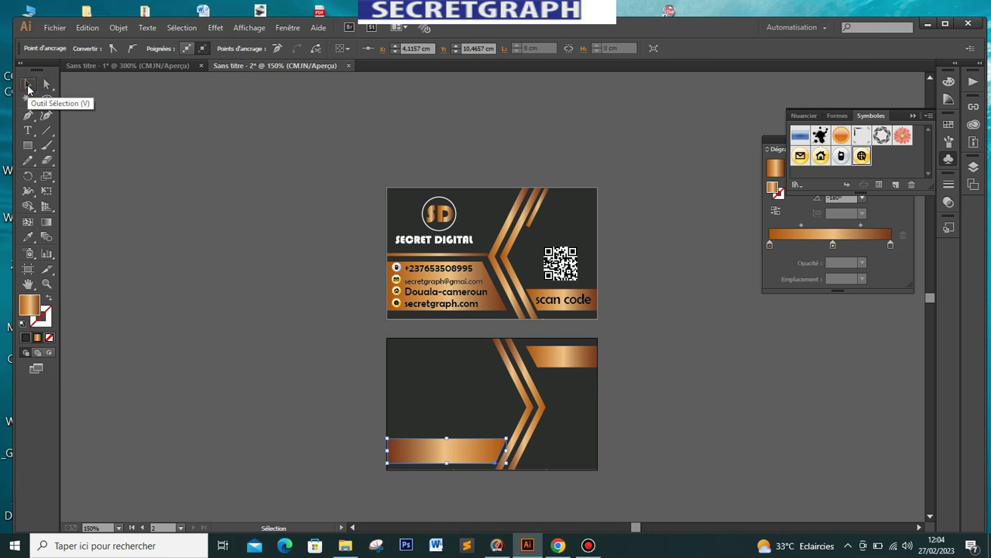
click(228, 228)
click(477, 454)
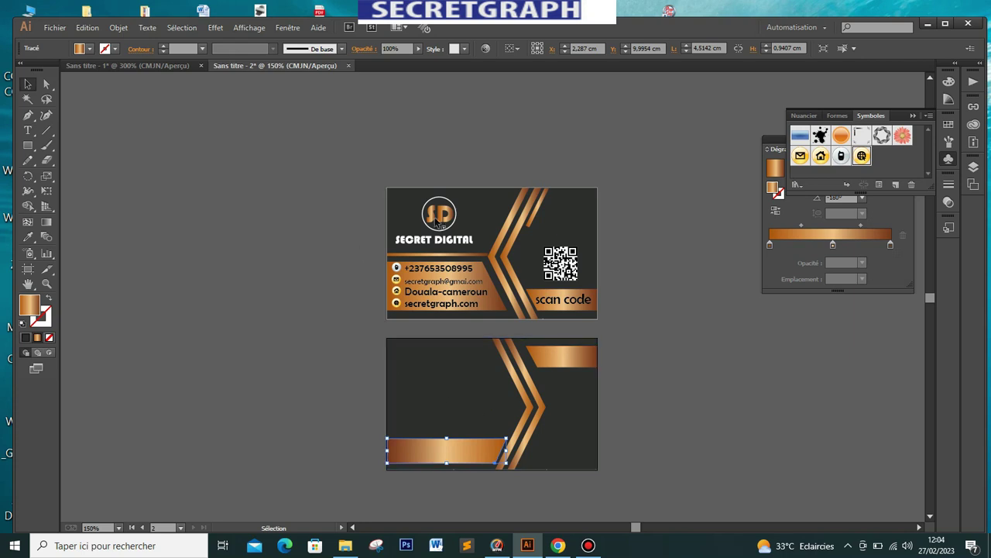
Duplicate the white SECRET DIGITAL title from the front card onto the back card's upper left
click(456, 208)
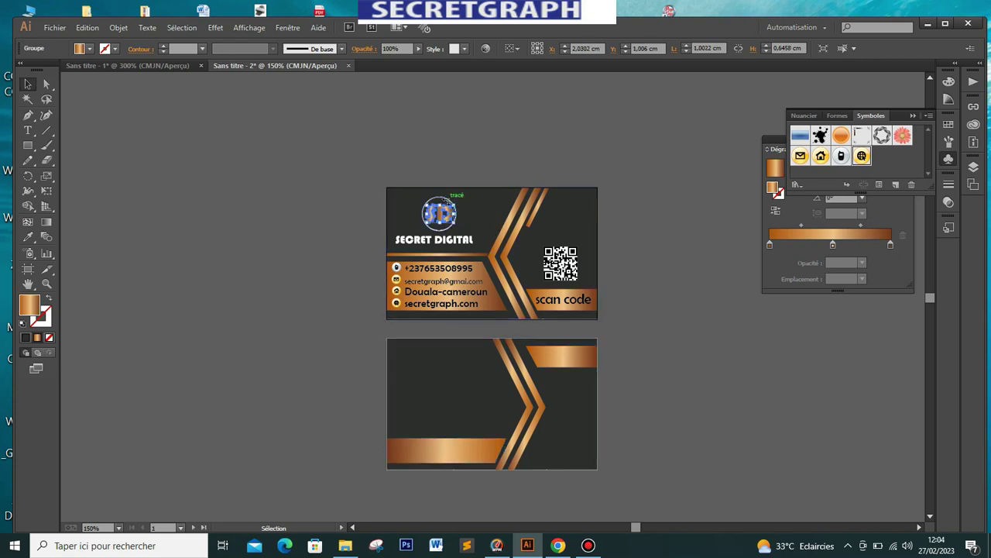
shift+click(445, 239)
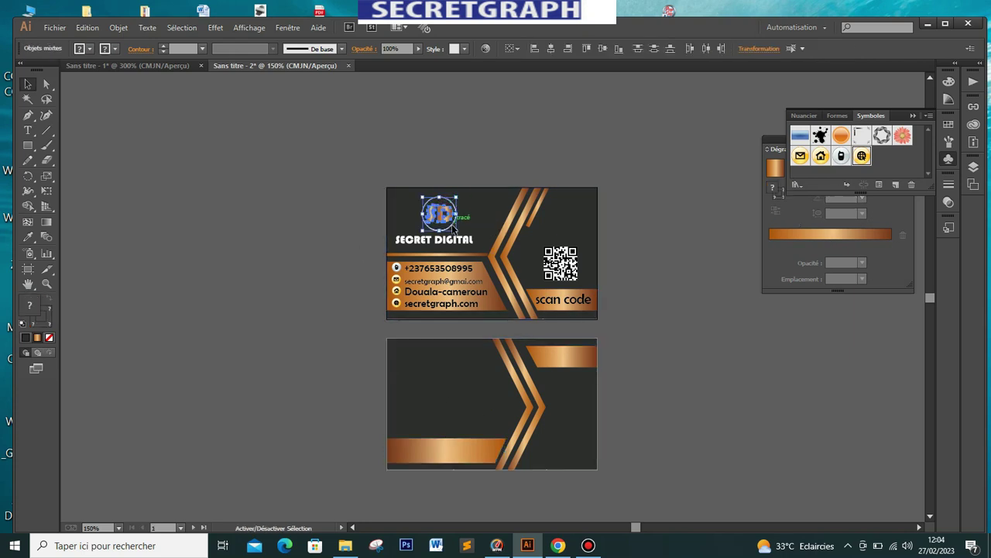
click(449, 243)
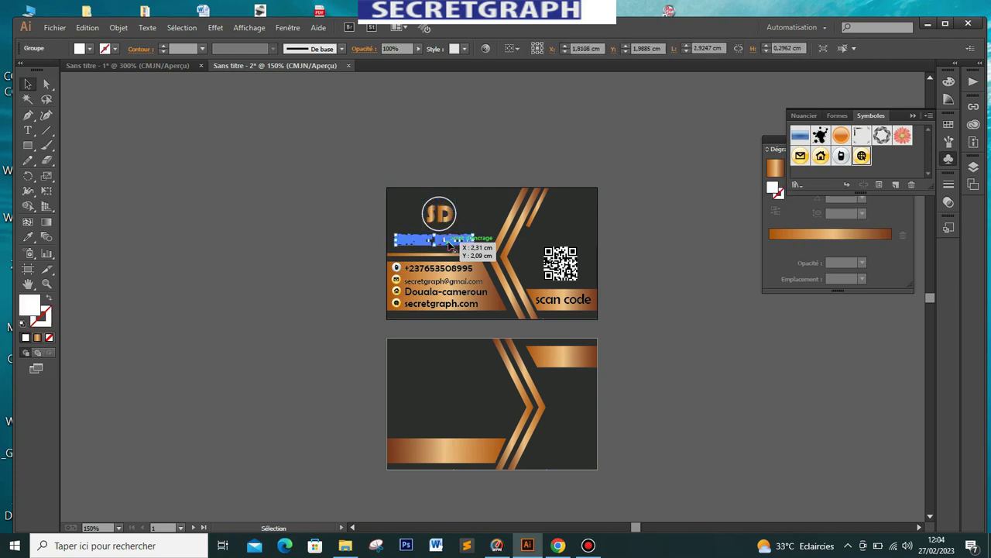
mouse_move(449, 243)
mouse_down()
mouse_move(453, 396)
mouse_move(453, 379)
mouse_up()
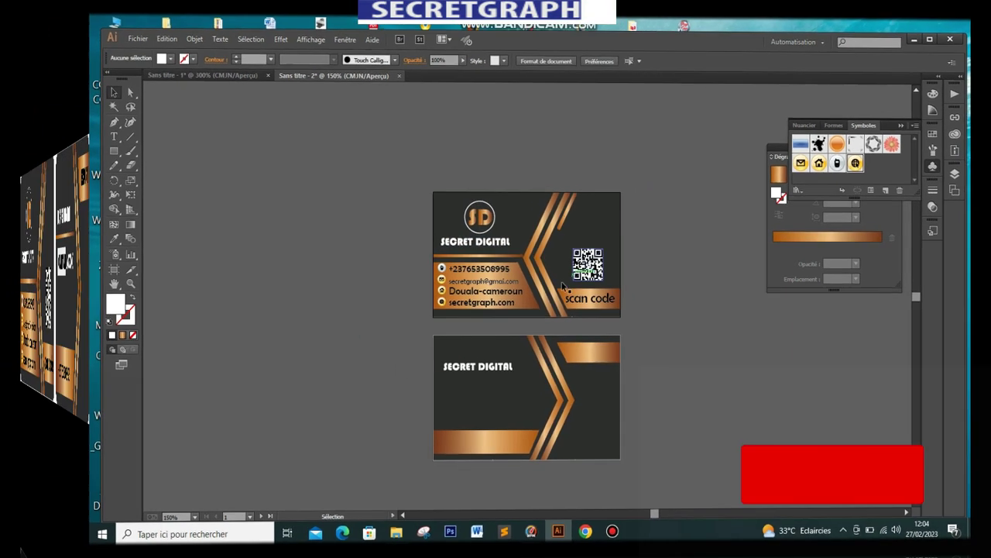